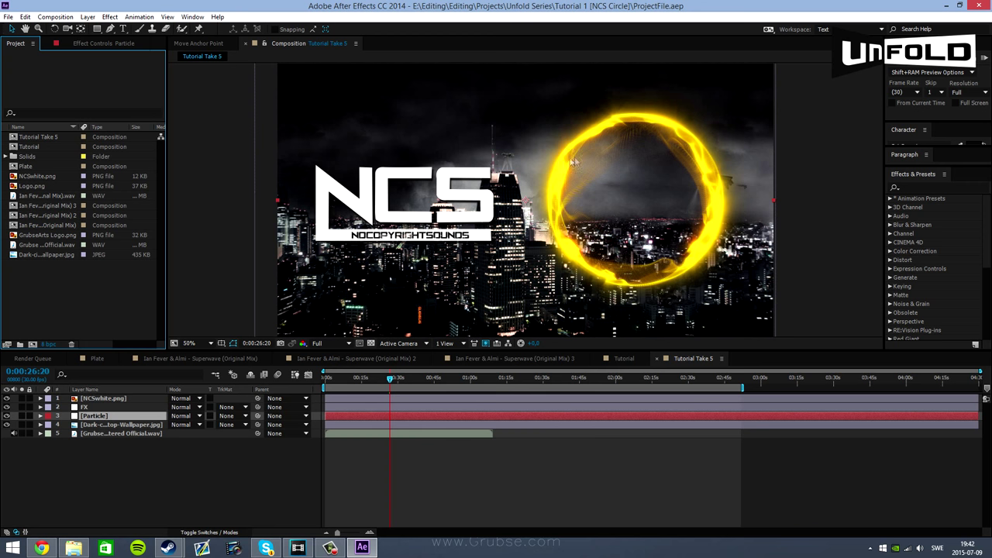
Zoom around the existing NCS composition and marquee-select its layers to inspect them
{"action": "key", "text": "comma"}
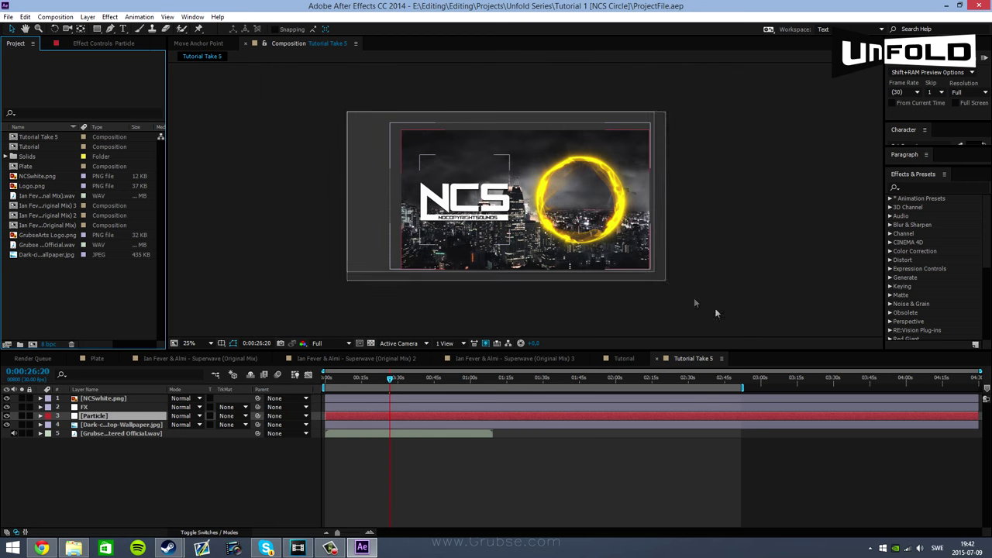
{"action": "key", "text": "ctrl+a"}
{"action": "left_click", "coordinate": [701, 294]}
{"action": "key", "text": "period"}
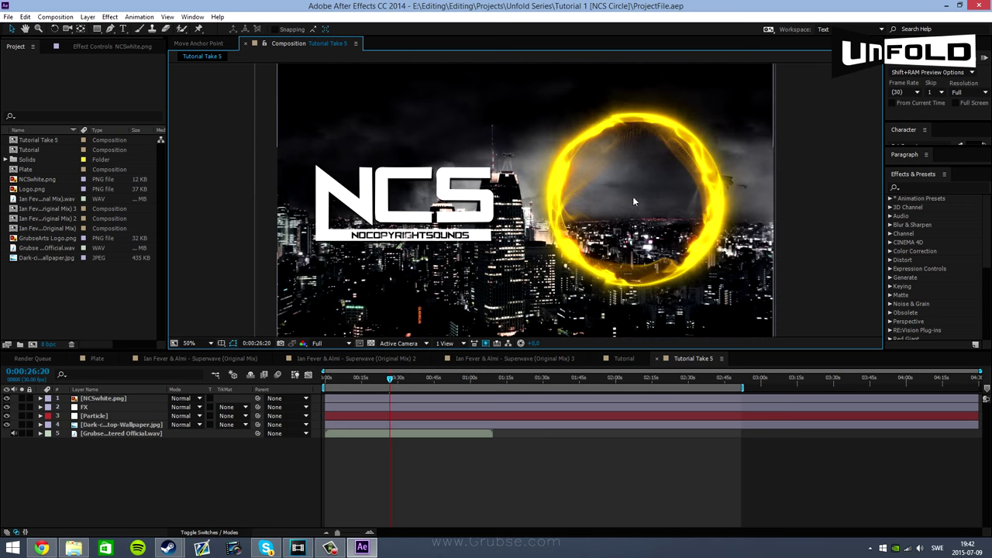
{"action": "scroll", "coordinate": [713, 186], "scroll_direction": "right", "scroll_amount": 2}
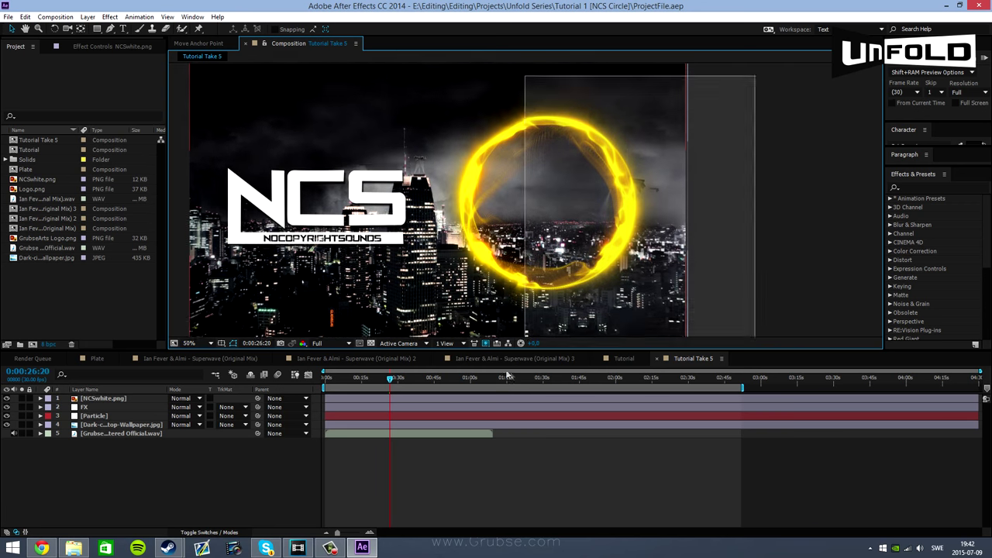
{"action": "key", "text": "ctrl+a"}
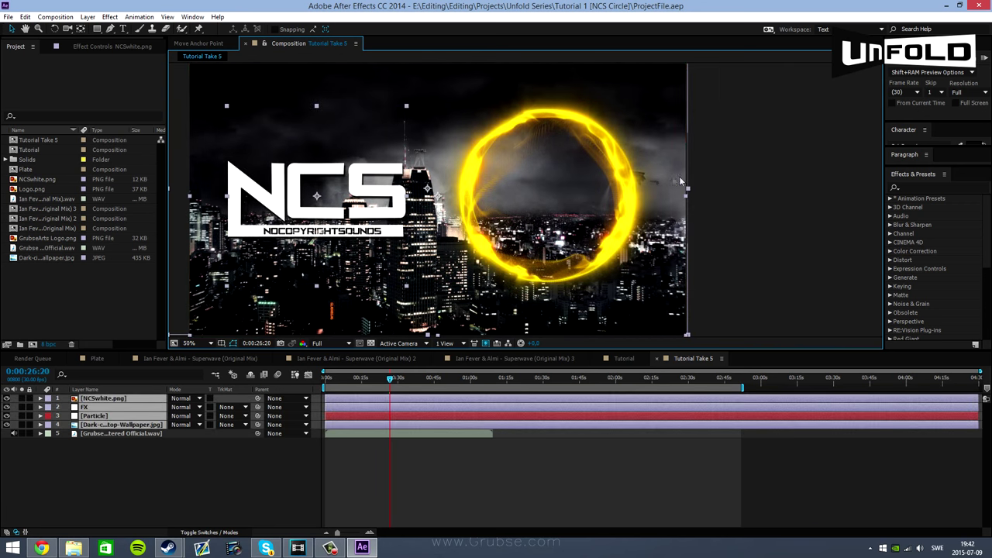
{"action": "left_click", "coordinate": [733, 202]}
{"action": "key", "text": "comma"}
{"action": "left_click_drag", "start_coordinate": [302, 97], "coordinate": [674, 285]}
{"action": "left_click_drag", "start_coordinate": [283, 95], "coordinate": [654, 292]}
{"action": "left_click", "coordinate": [655, 291]}
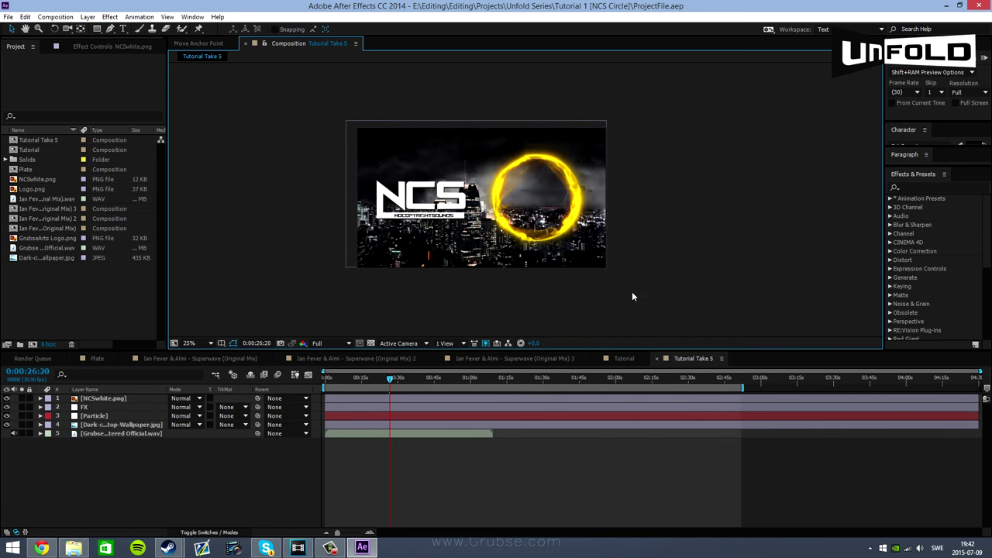
{"action": "key", "text": "period"}
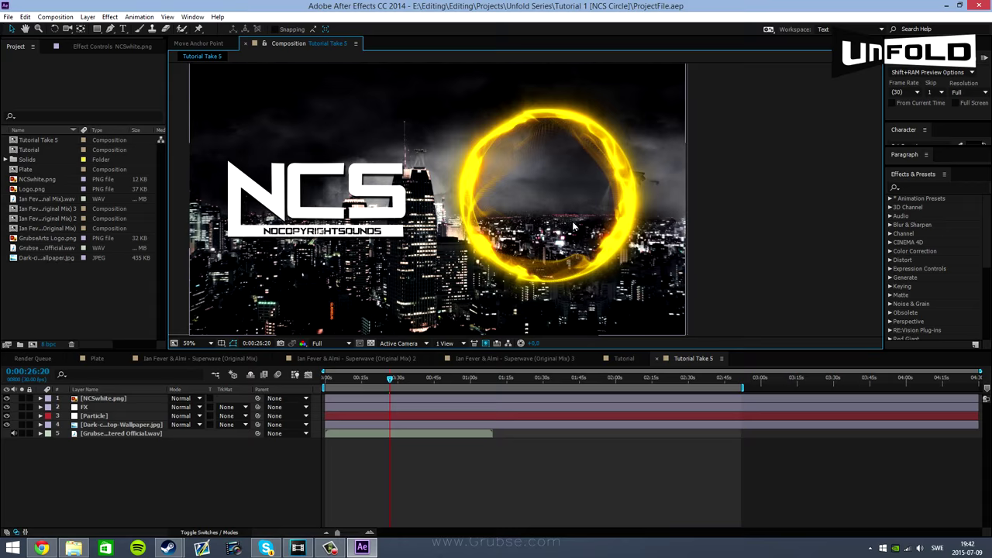
Fit the composition to the viewer and set the magnification to 50%
{"action": "key", "text": "comma"}
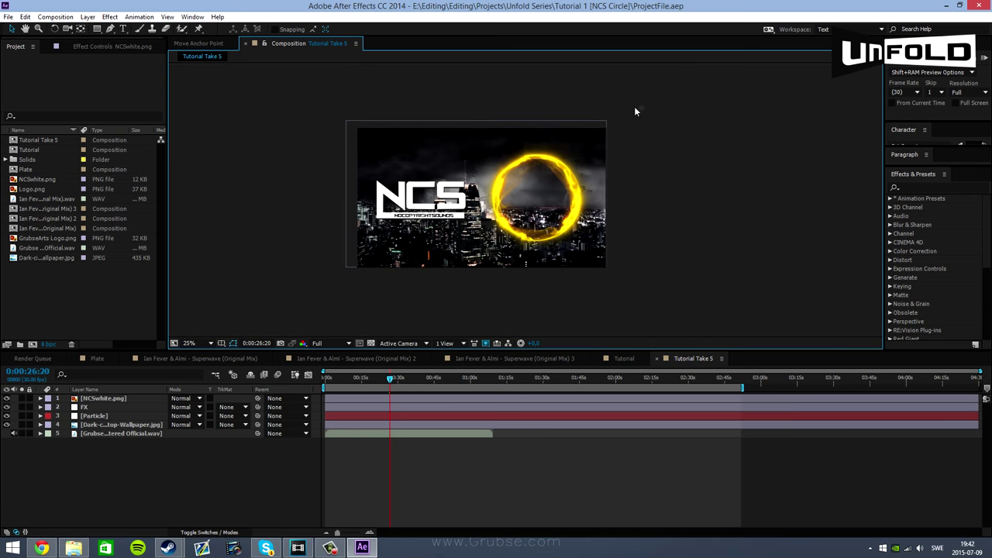
{"action": "left_click_drag", "start_coordinate": [634, 106], "coordinate": [332, 293]}
{"action": "left_click", "coordinate": [333, 292]}
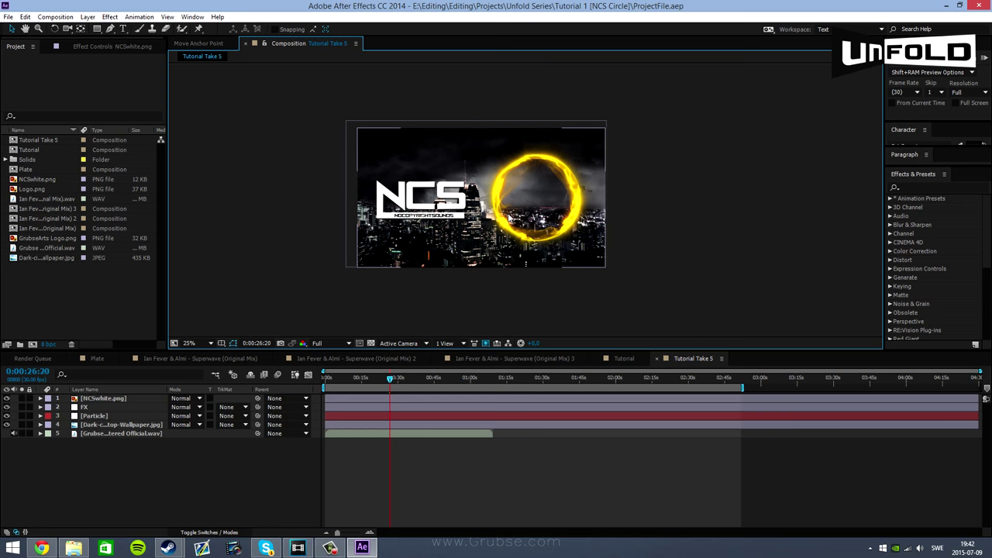
{"action": "left_click", "coordinate": [208, 343]}
{"action": "left_click", "coordinate": [213, 367]}
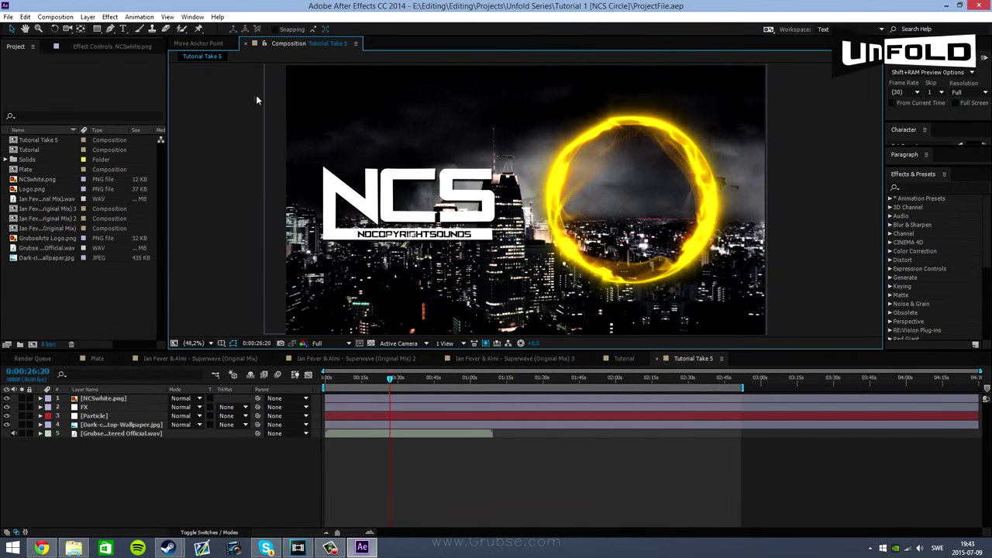
{"action": "key", "text": "period"}
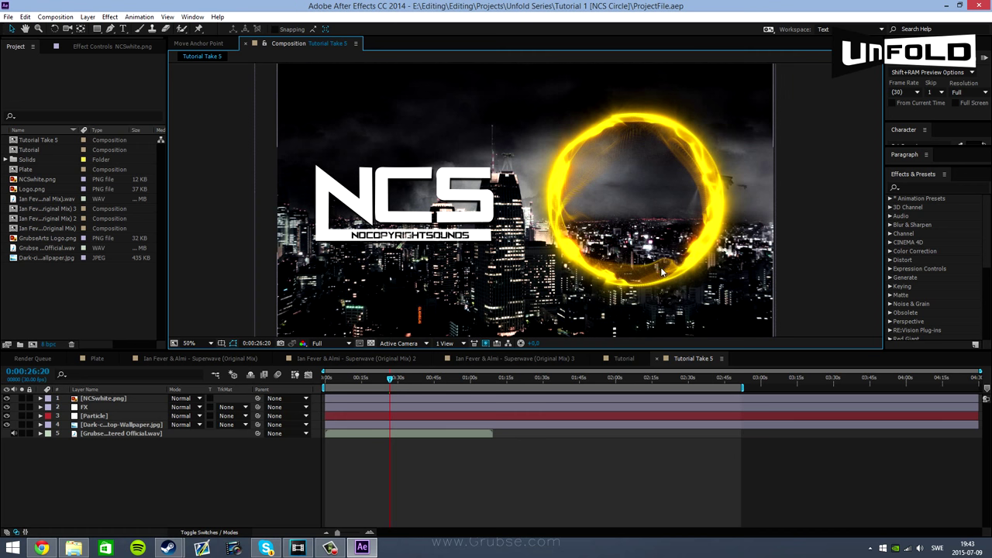
Create a new 1920×1080 composition named Tutorial Take 6
{"action": "right_click", "coordinate": [85, 292]}
{"action": "left_click", "coordinate": [116, 298]}
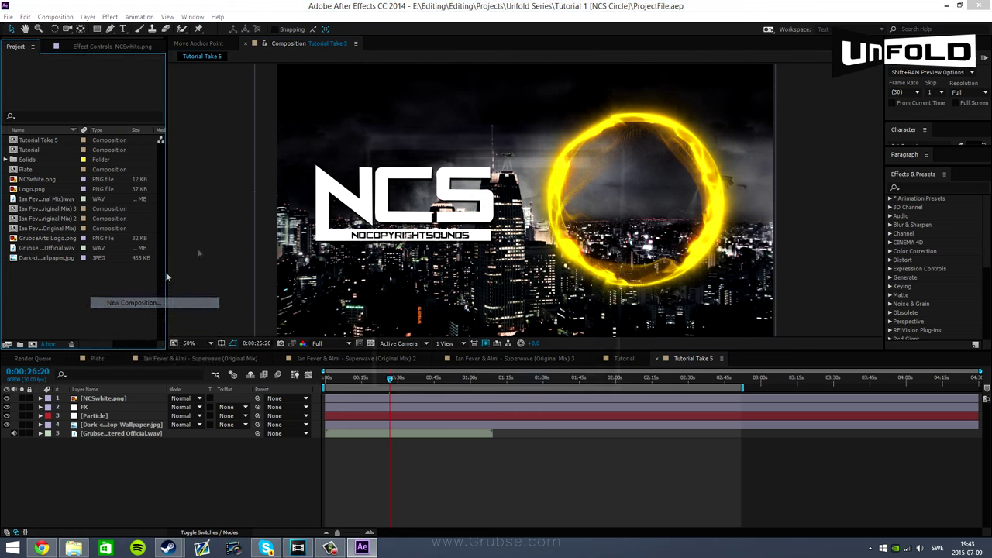
{"action": "key", "text": "BackSpace"}
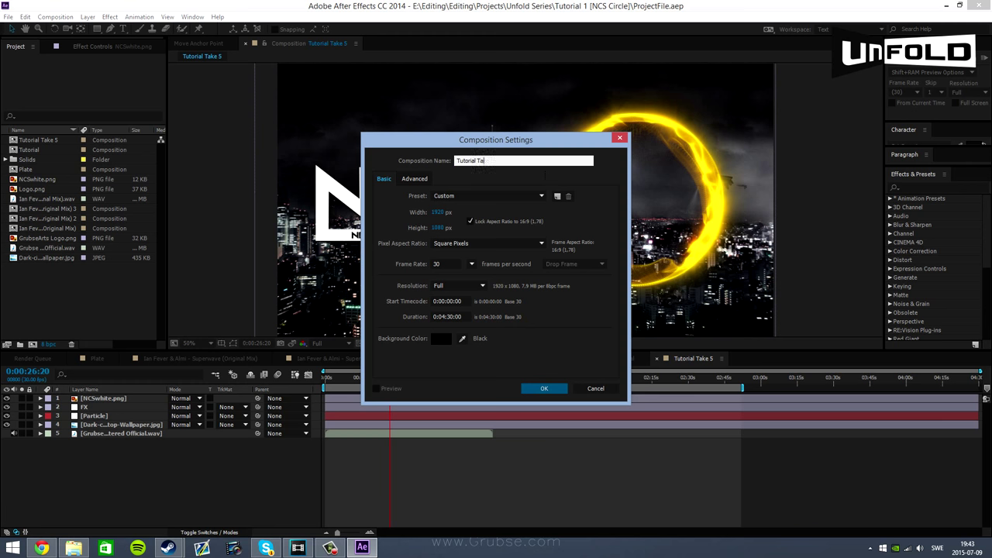
{"action": "key", "text": "Return"}
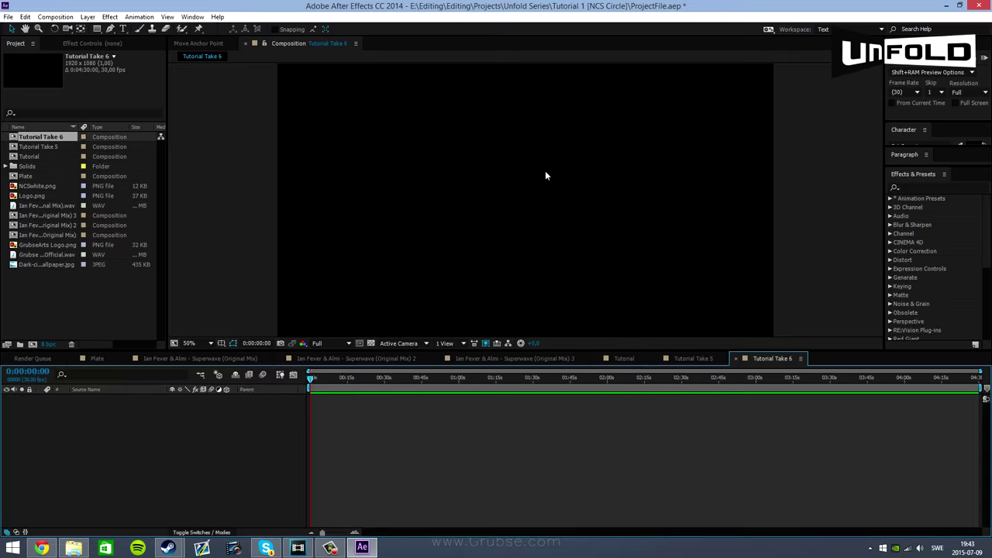
{"action": "left_click", "coordinate": [105, 314]}
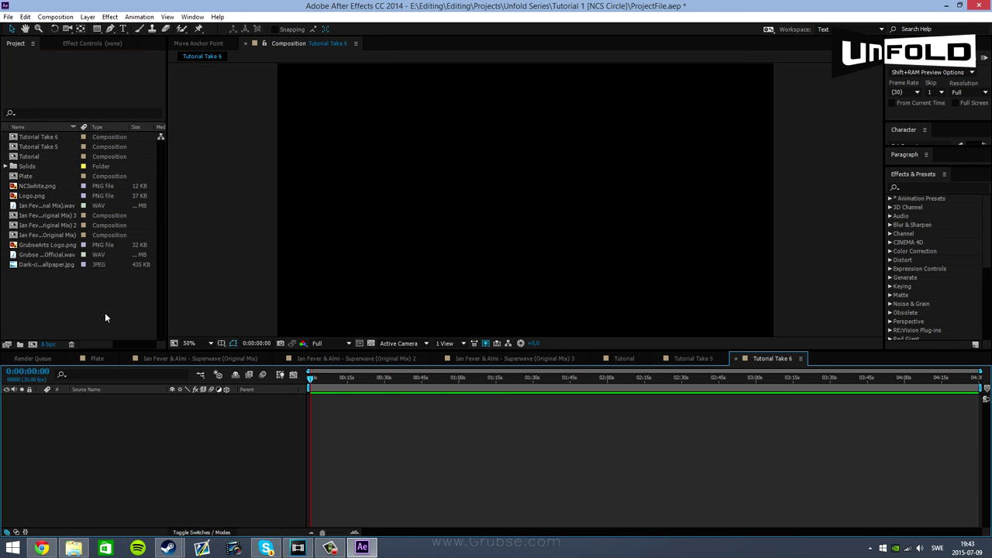
{"action": "left_click", "coordinate": [138, 438]}
Add a white full-frame solid layer named Particles to the new composition
{"action": "right_click", "coordinate": [136, 431]}
{"action": "right_click", "coordinate": [94, 427]}
{"action": "mouse_move", "coordinate": [151, 318]}
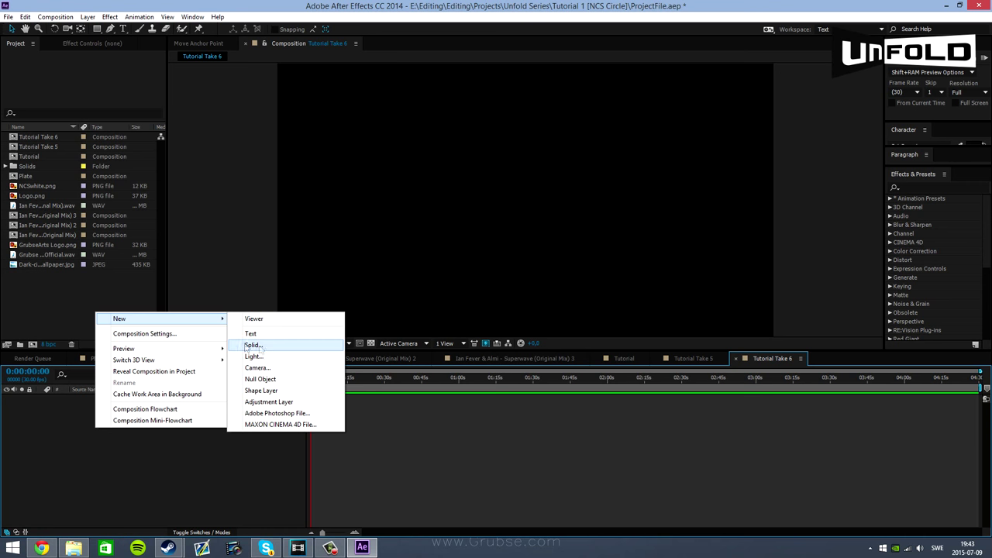
{"action": "left_click", "coordinate": [294, 352]}
{"action": "key", "text": "BackSpace"}
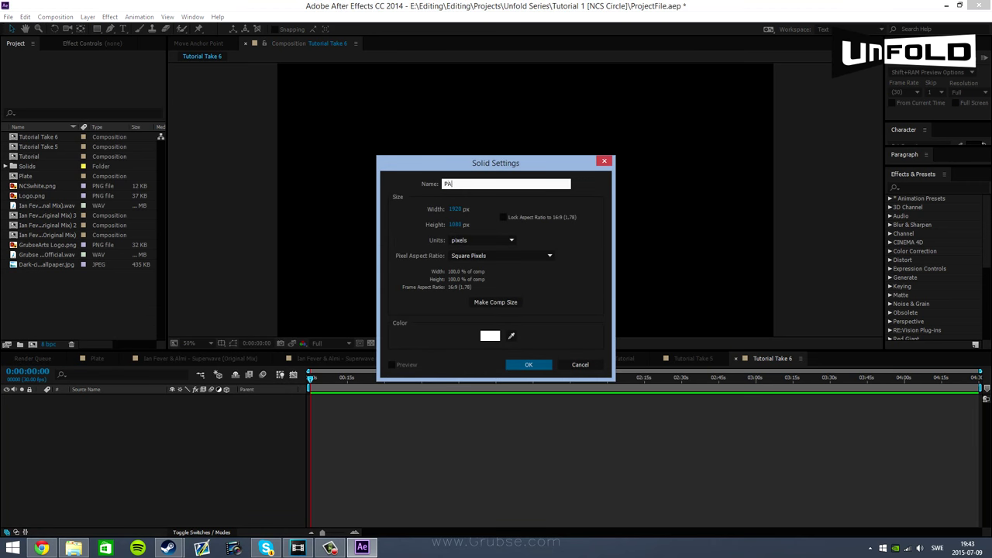
{"action": "type", "text": "PArticle"}
{"action": "key", "text": "BackSpace"}
{"action": "key", "text": "BackSpace"}
{"action": "key", "text": "BackSpace"}
{"action": "key", "text": "BackSpace"}
{"action": "key", "text": "BackSpace"}
{"action": "key", "text": "BackSpace"}
{"action": "key", "text": "BackSpace"}
{"action": "type", "text": "articles"}
{"action": "key", "text": "Return"}
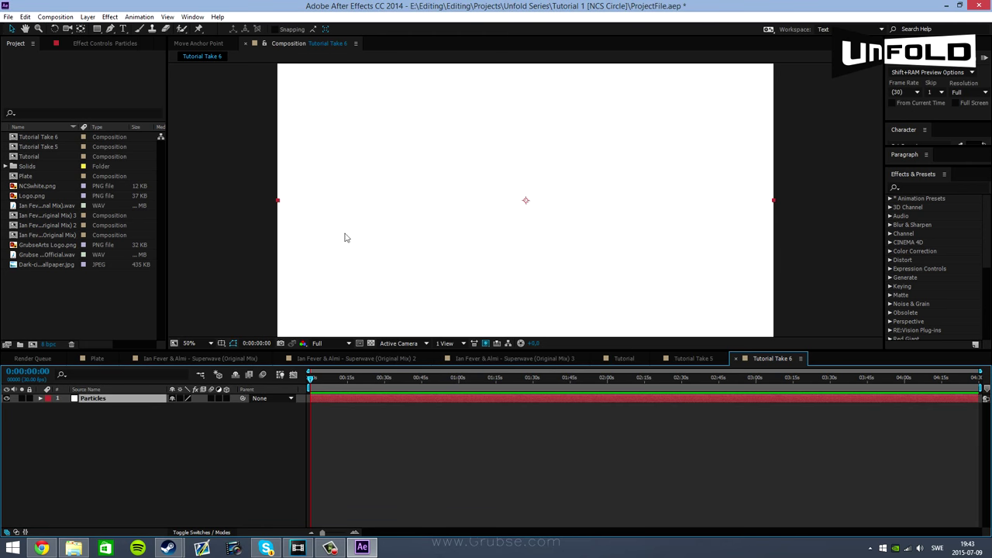
{"action": "left_click", "coordinate": [942, 187]}
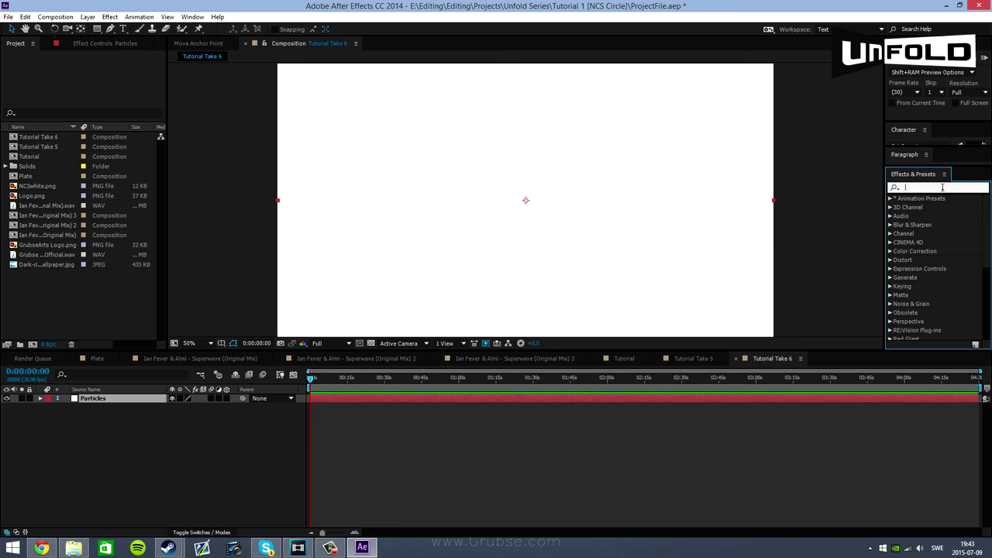
Search Effects & Presets for Form and drag Trapcode Form onto the Particles layer
{"action": "type", "text": "Tr"}
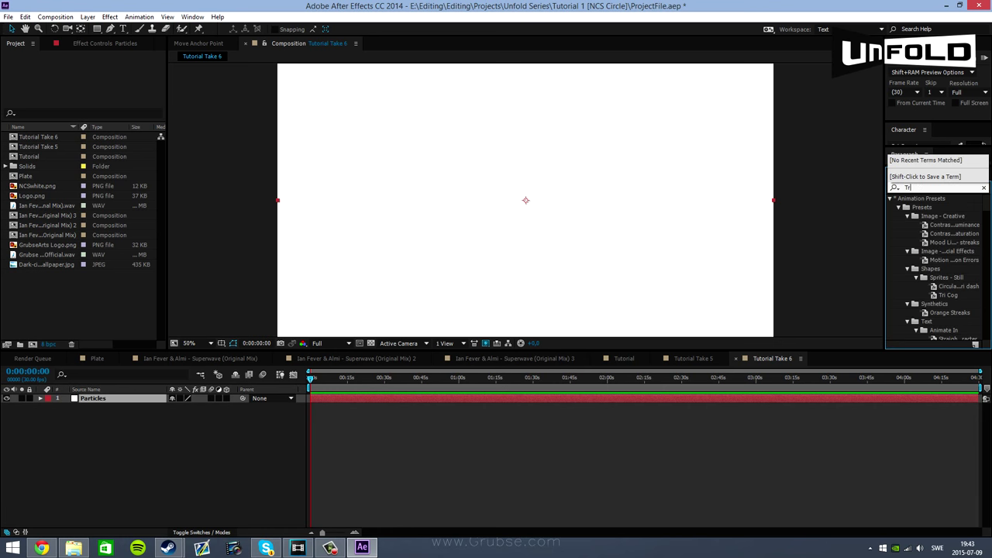
{"action": "key", "text": "BackSpace"}
{"action": "key", "text": "BackSpace"}
{"action": "type", "text": "Form"}
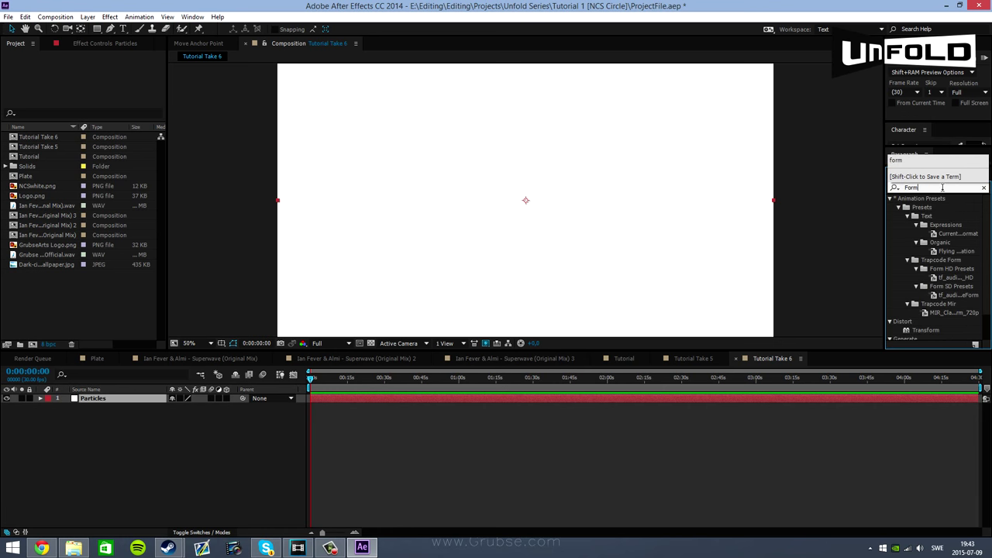
{"action": "scroll", "coordinate": [909, 321], "scroll_direction": "down", "scroll_amount": 2}
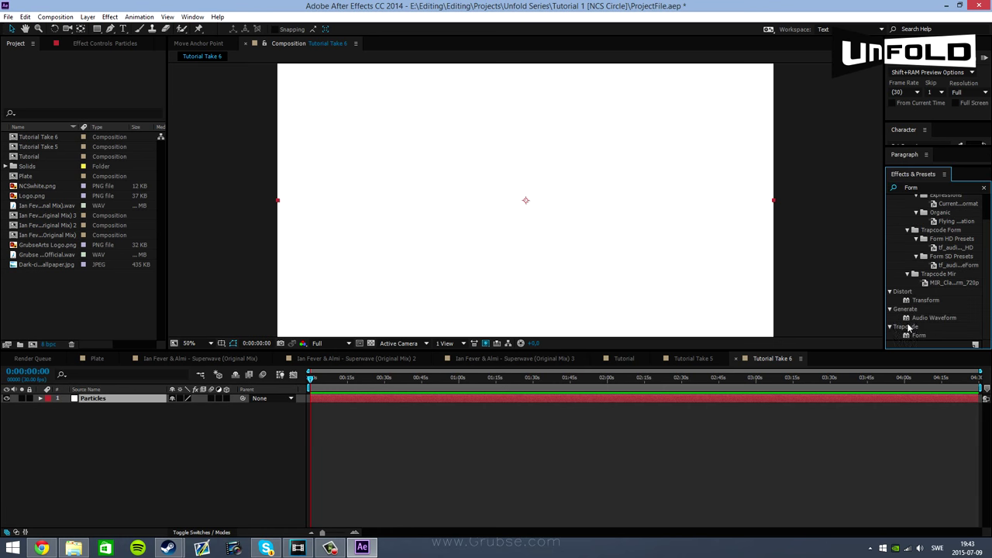
{"action": "left_click", "coordinate": [890, 330]}
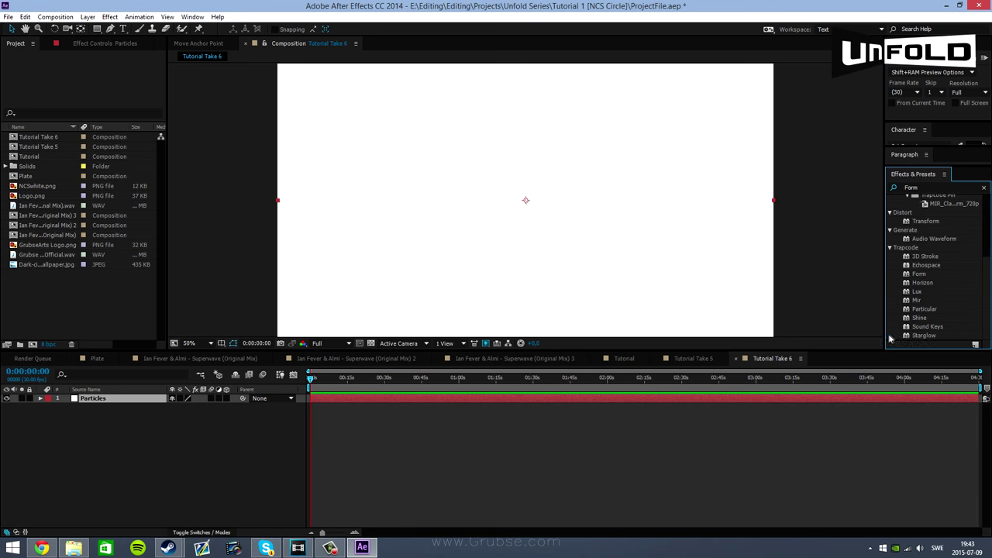
{"action": "left_click", "coordinate": [920, 276]}
{"action": "left_click_drag", "start_coordinate": [918, 273], "coordinate": [107, 399]}
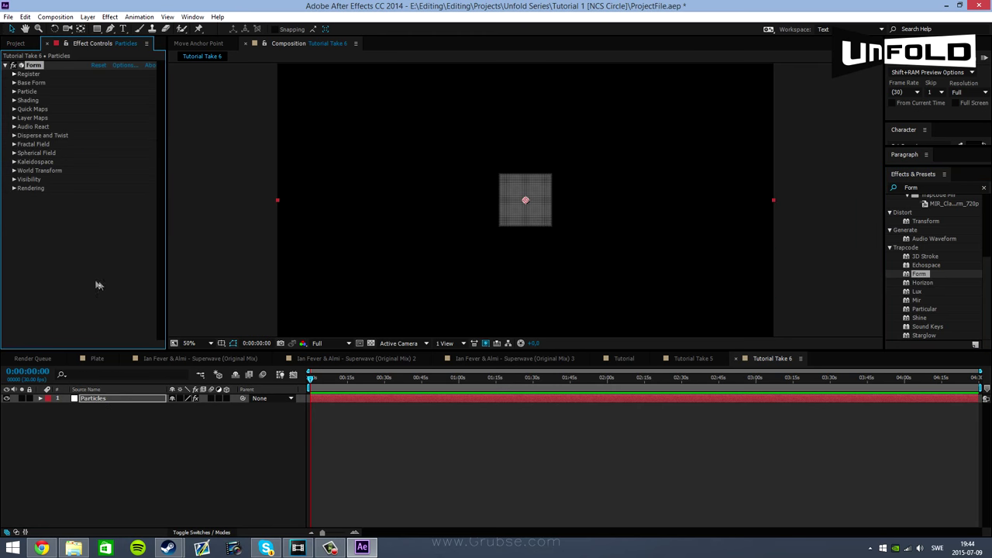
{"action": "left_click", "coordinate": [90, 398]}
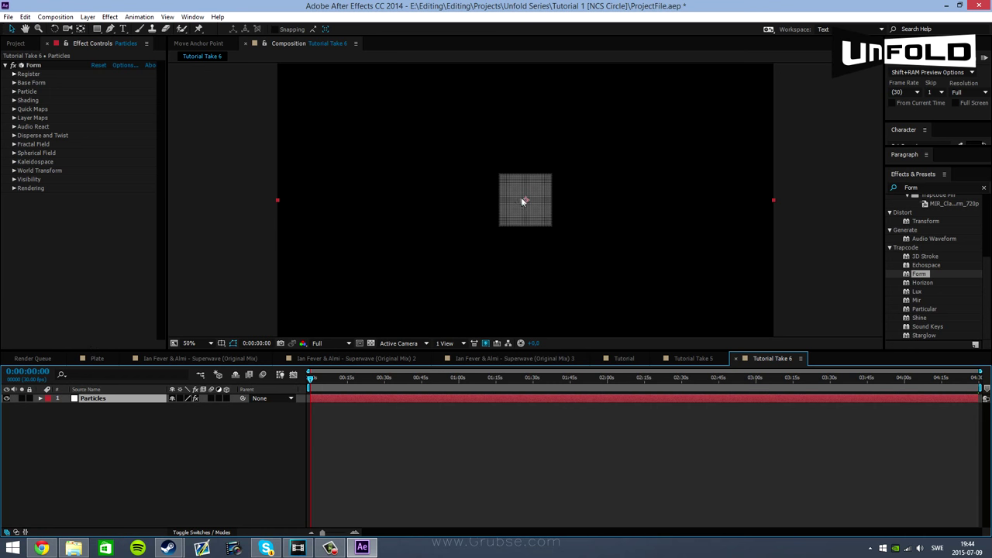
In Form's Base Form, set Size X 590, Size Y 430 and Size Z 0
{"action": "left_click", "coordinate": [14, 83]}
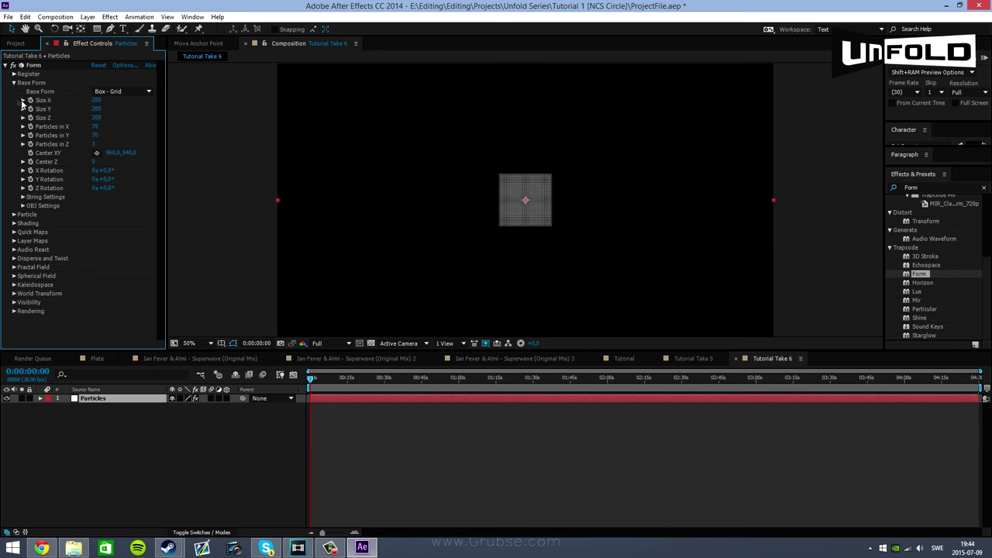
{"action": "left_click", "coordinate": [96, 100]}
{"action": "type", "text": "590"}
{"action": "key", "text": "Return"}
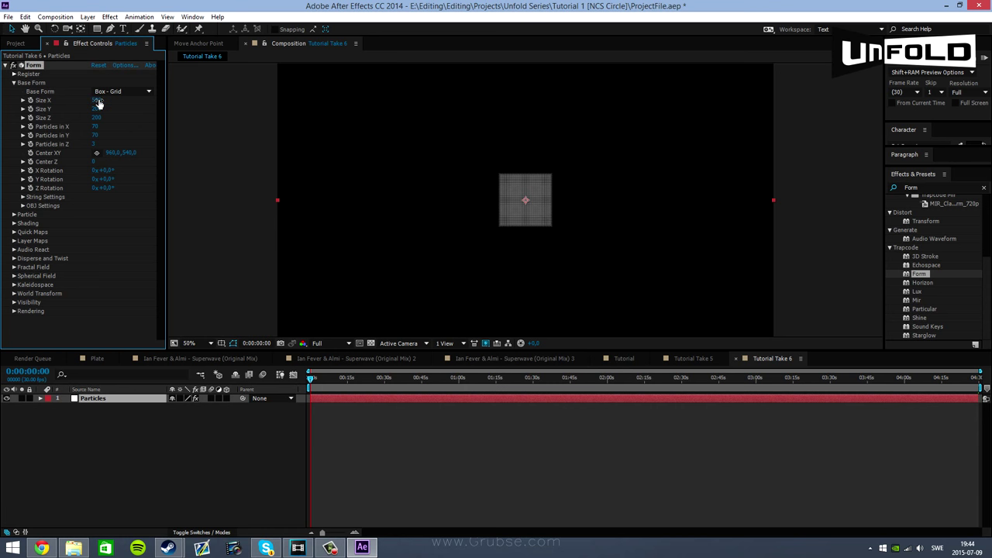
{"action": "left_click", "coordinate": [100, 108]}
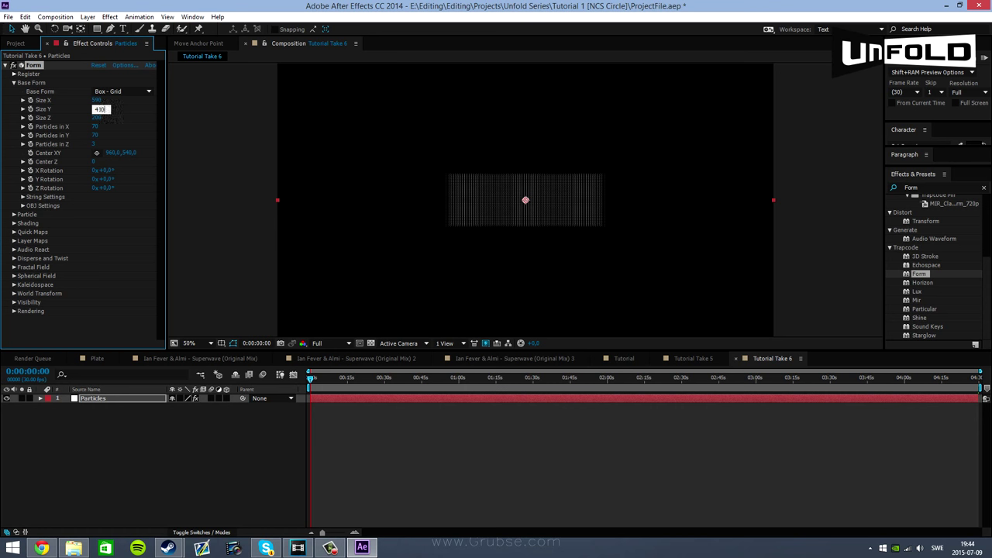
{"action": "key", "text": "Return"}
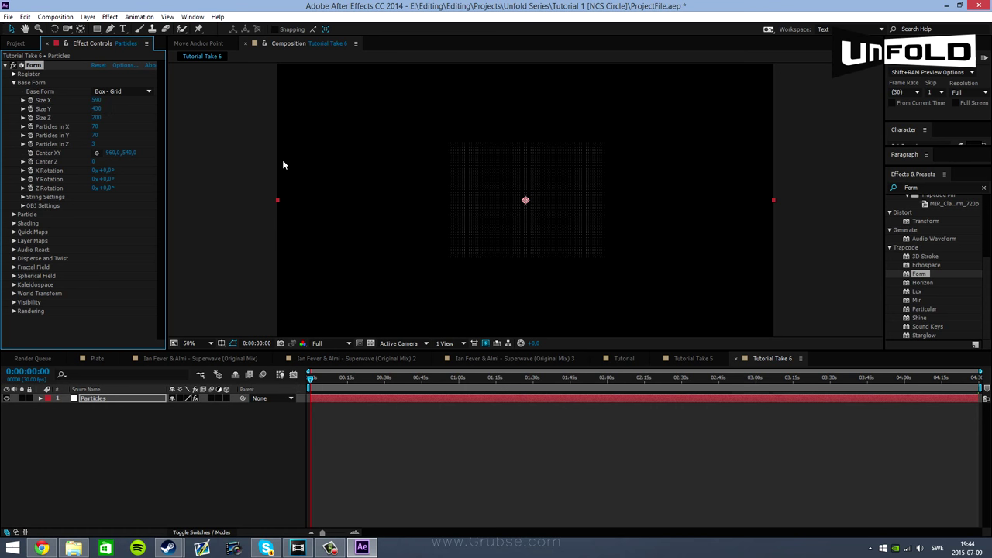
{"action": "left_click", "coordinate": [99, 117]}
{"action": "type", "text": "0"}
{"action": "key", "text": "Return"}
Set Particles in X and Y to 400 and Particles in Z to 1
{"action": "left_click", "coordinate": [97, 126]}
{"action": "type", "text": "4"}
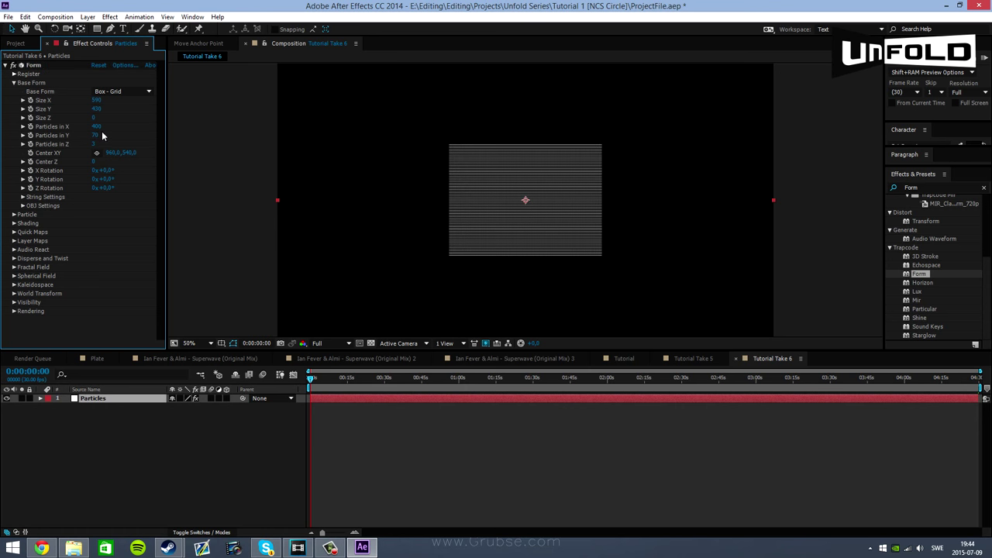
{"action": "left_click", "coordinate": [94, 134]}
{"action": "key", "text": "Return"}
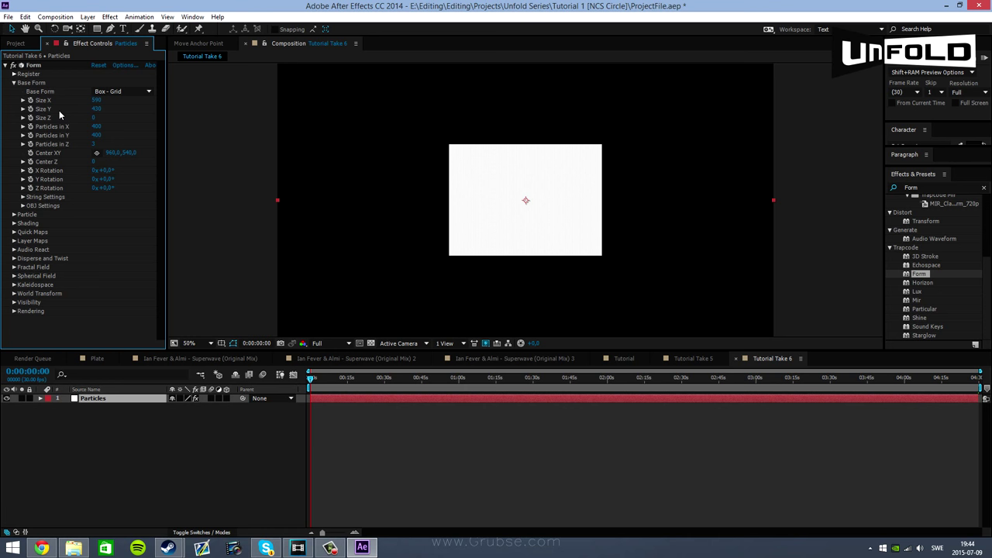
{"action": "left_click", "coordinate": [93, 144]}
{"action": "type", "text": "1"}
{"action": "key", "text": "Return"}
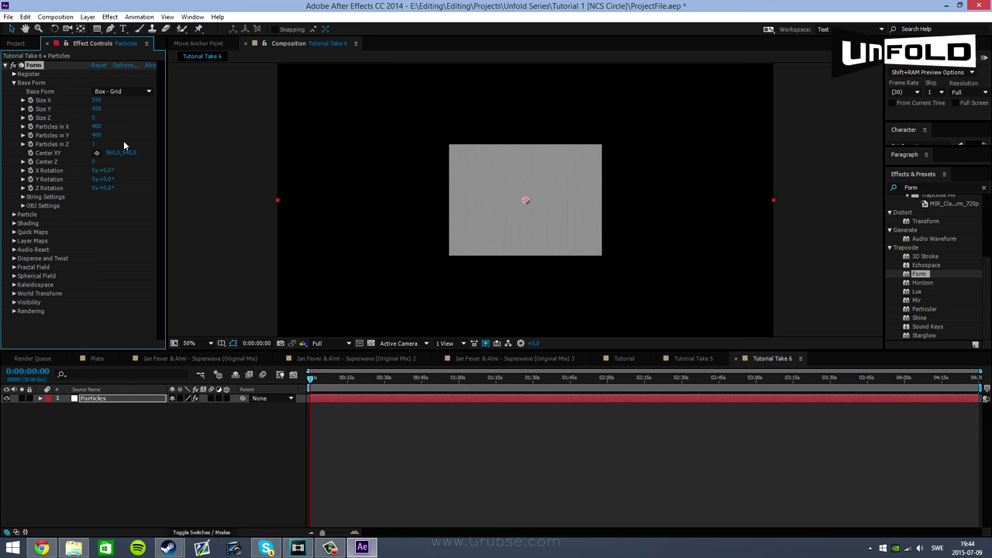
{"action": "left_click", "coordinate": [13, 83]}
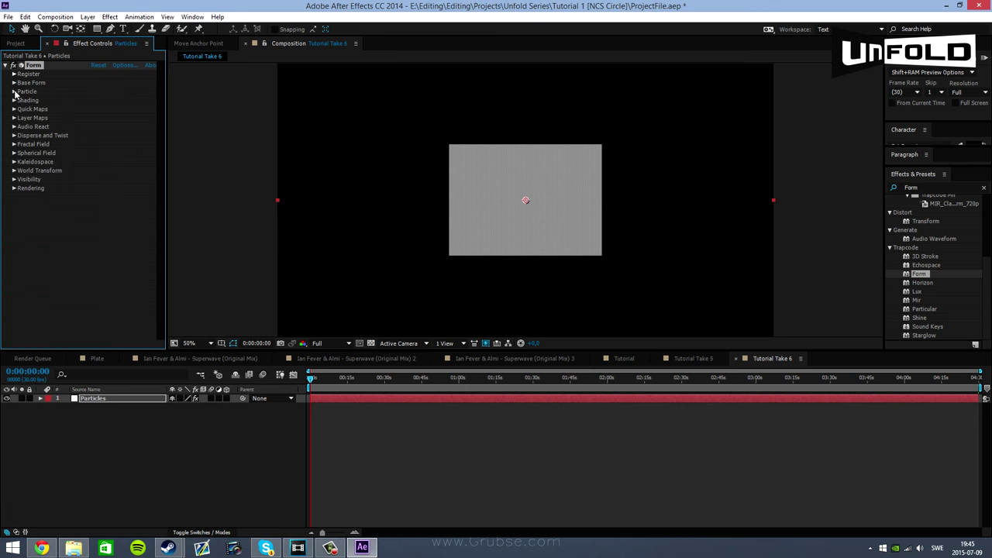
Set Form's Particle color to yellow FFDE00 using the color picker
{"action": "left_click", "coordinate": [14, 91]}
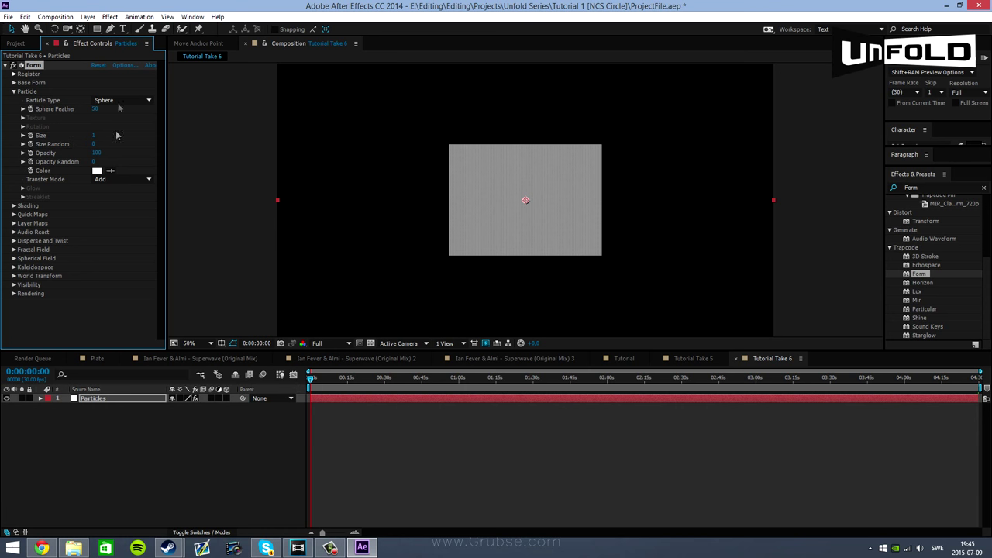
{"action": "left_click", "coordinate": [96, 171]}
{"action": "left_click_drag", "start_coordinate": [566, 285], "coordinate": [604, 271]}
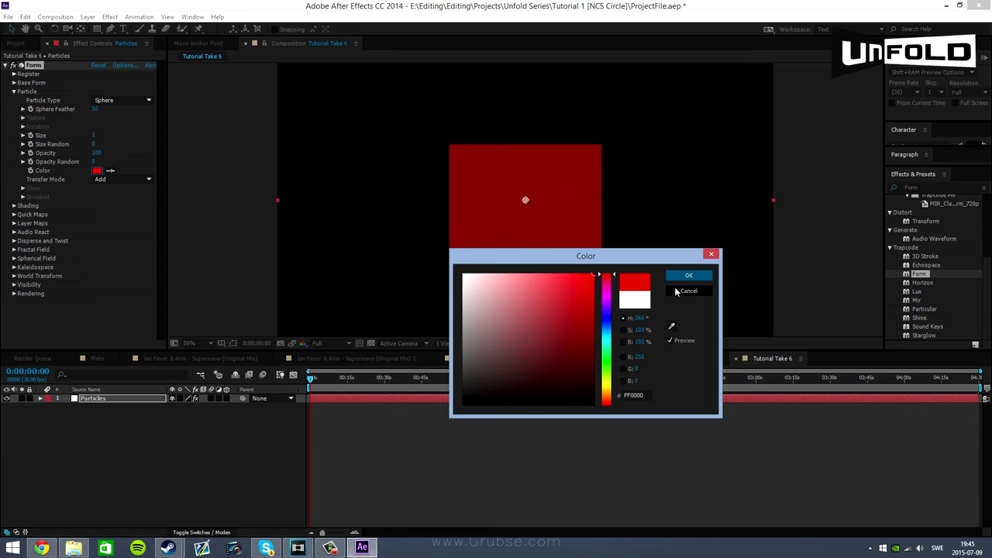
{"action": "left_click_drag", "start_coordinate": [606, 334], "coordinate": [609, 386]}
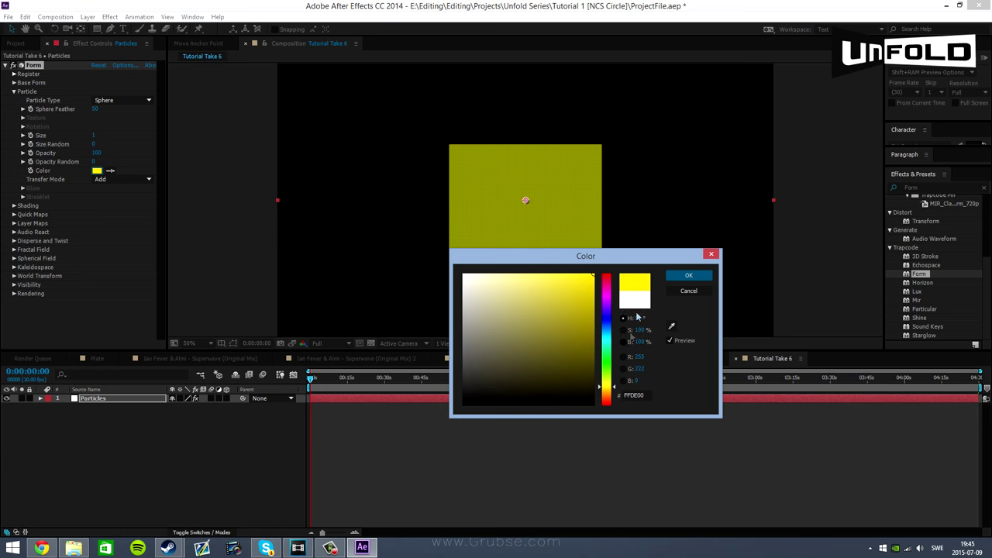
{"action": "left_click", "coordinate": [678, 277]}
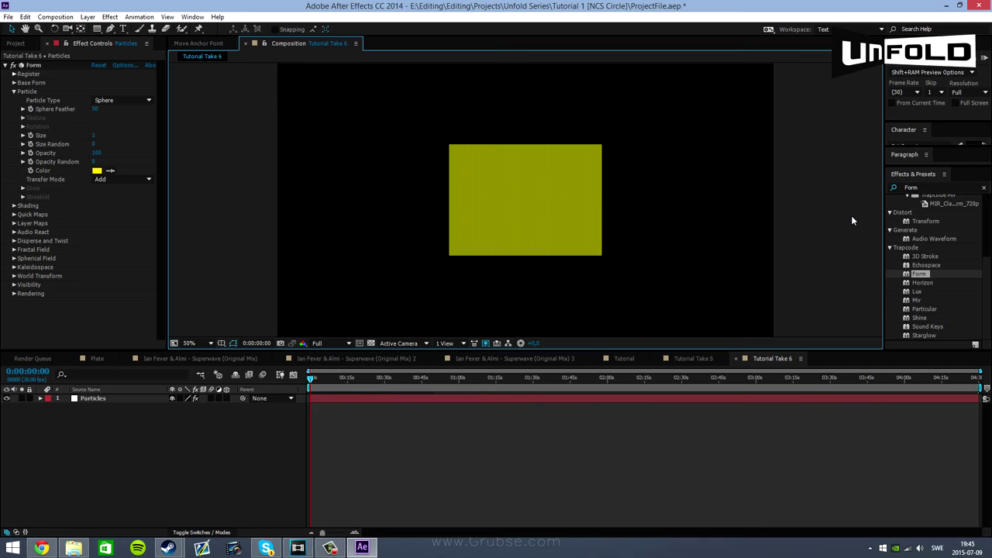
{"action": "left_click", "coordinate": [13, 93]}
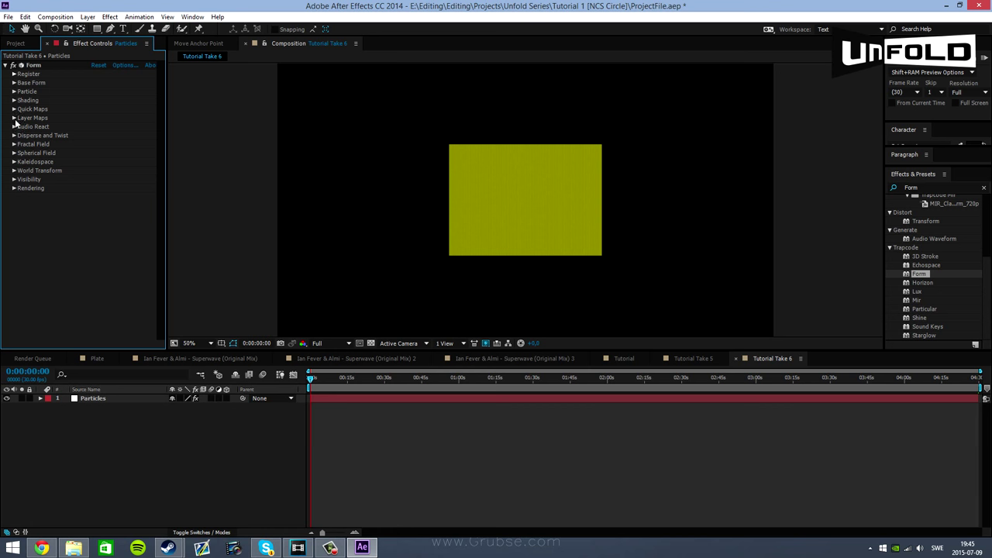
Add the WAV music track from the Project panel to the composition as a layer
{"action": "left_click", "coordinate": [13, 126]}
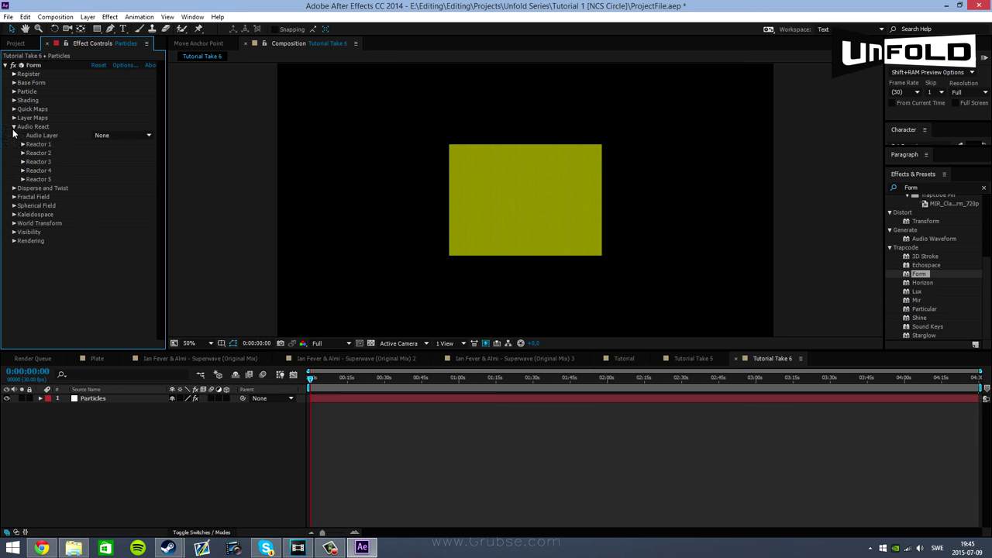
{"action": "left_click", "coordinate": [122, 136]}
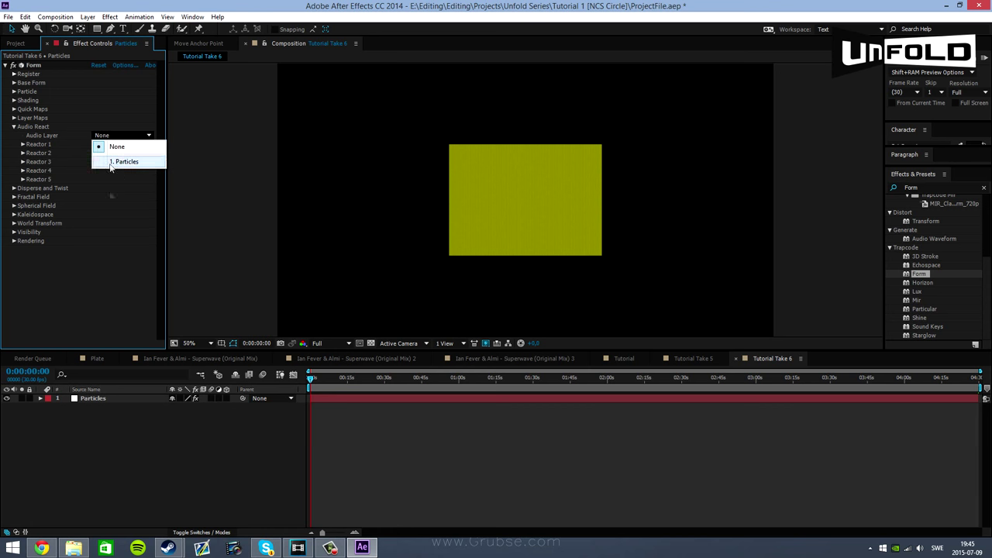
{"action": "left_click", "coordinate": [100, 148]}
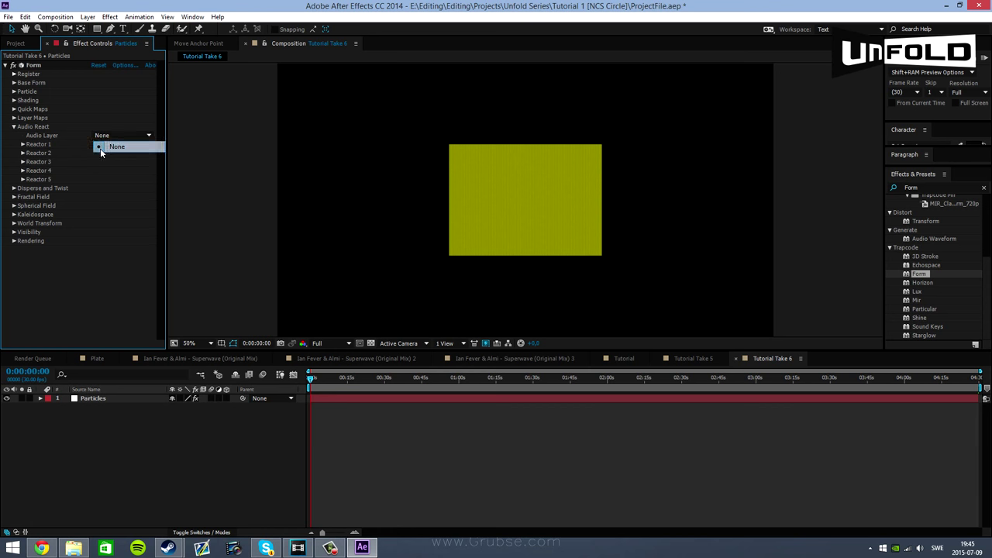
{"action": "left_click", "coordinate": [16, 43]}
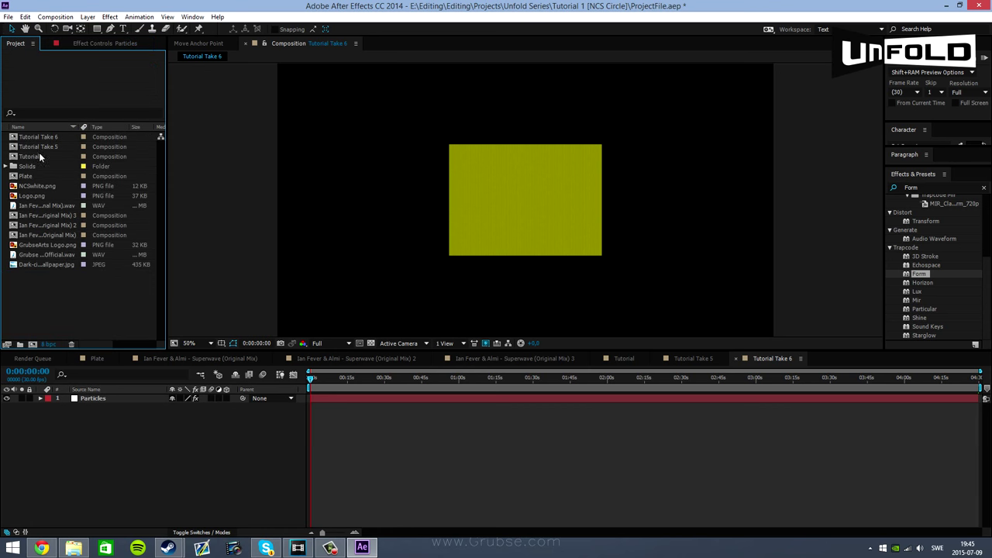
{"action": "left_click_drag", "start_coordinate": [46, 255], "coordinate": [117, 415]}
{"action": "left_click", "coordinate": [111, 413]}
{"action": "left_click", "coordinate": [114, 398]}
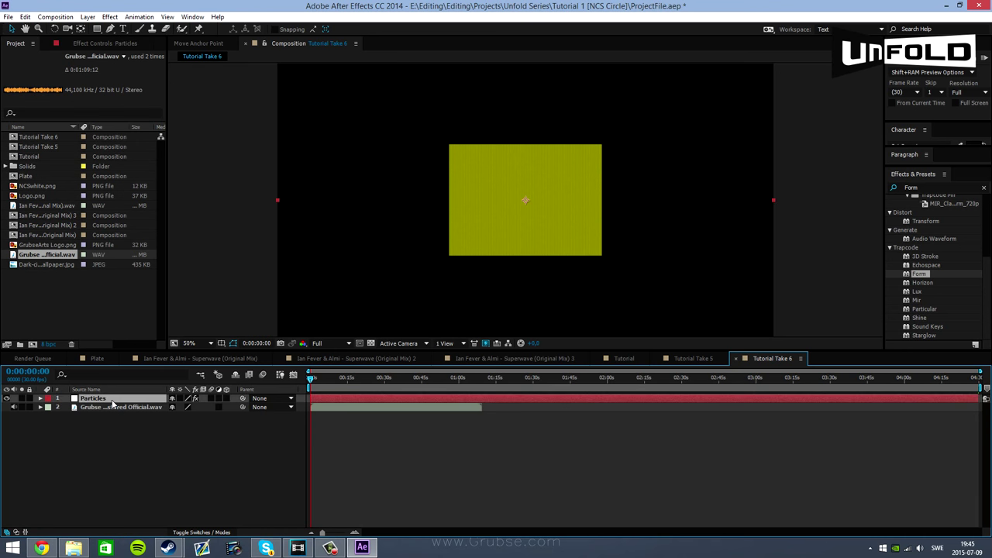
{"action": "left_click", "coordinate": [115, 46]}
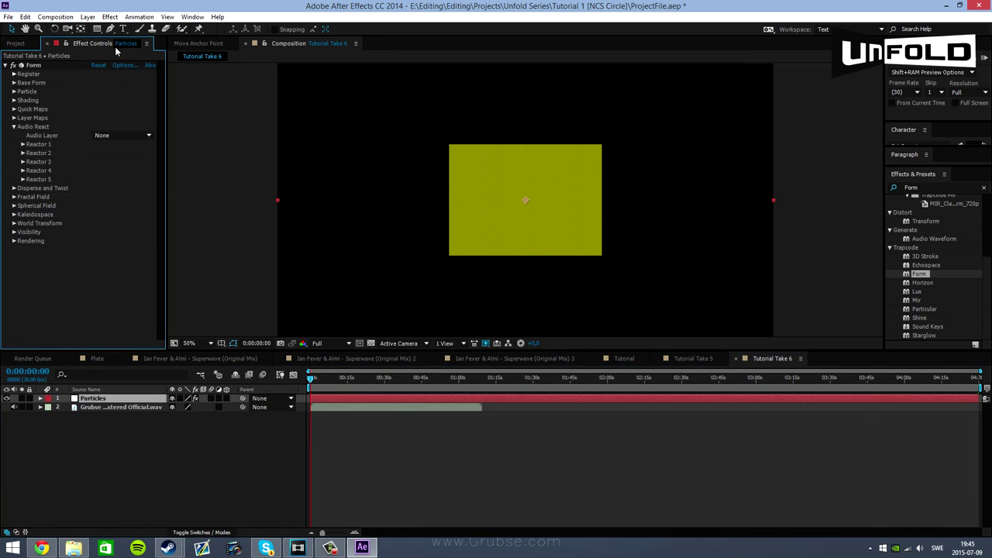
{"action": "left_click", "coordinate": [111, 465]}
{"action": "left_click_drag", "start_coordinate": [169, 468], "coordinate": [98, 361]}
{"action": "left_click", "coordinate": [115, 428]}
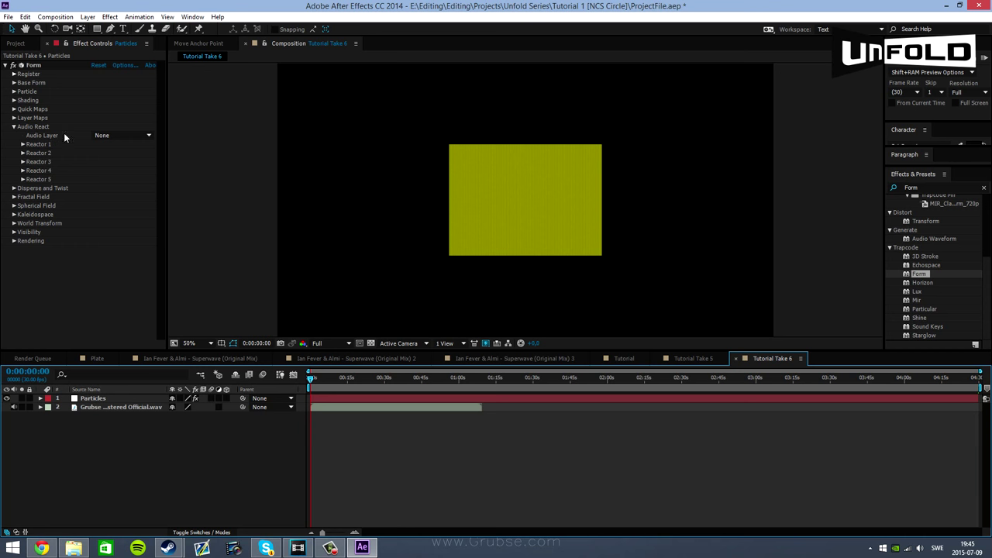
Set Audio React's Audio Layer to the music track, mapping Reactor 1 to Fractal and Reactor 2 to Sphere 1 Size
{"action": "left_click", "coordinate": [43, 138]}
{"action": "left_click", "coordinate": [102, 136]}
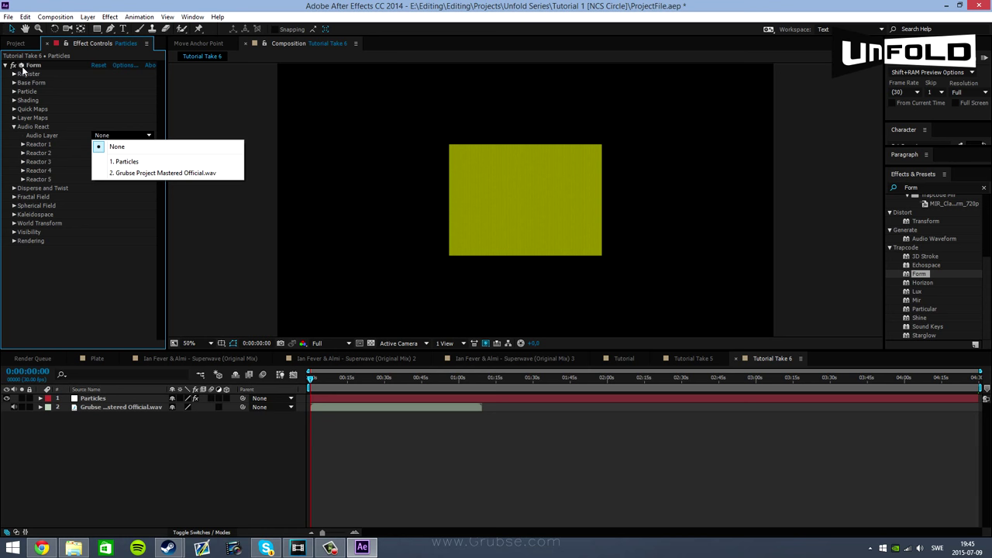
{"action": "left_click", "coordinate": [116, 172]}
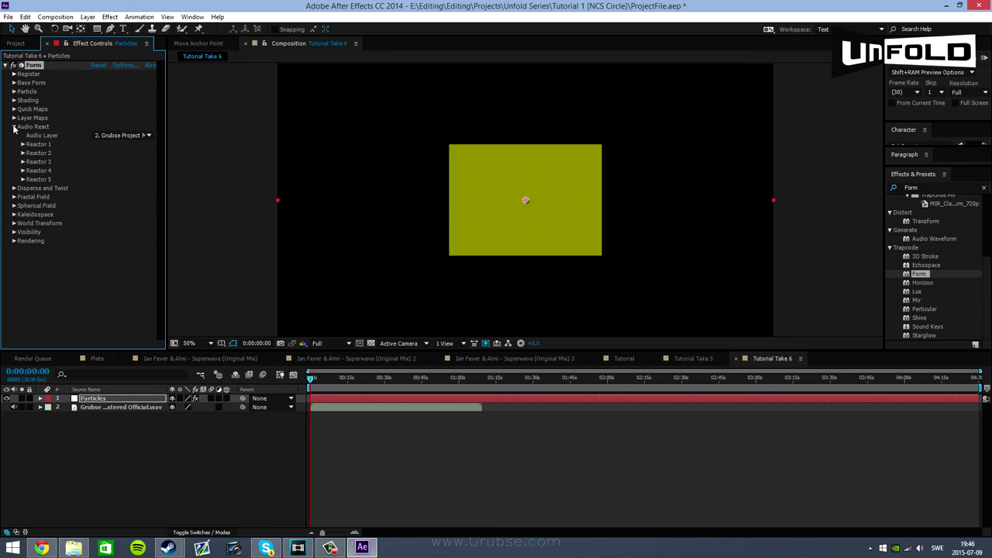
{"action": "left_click", "coordinate": [23, 144]}
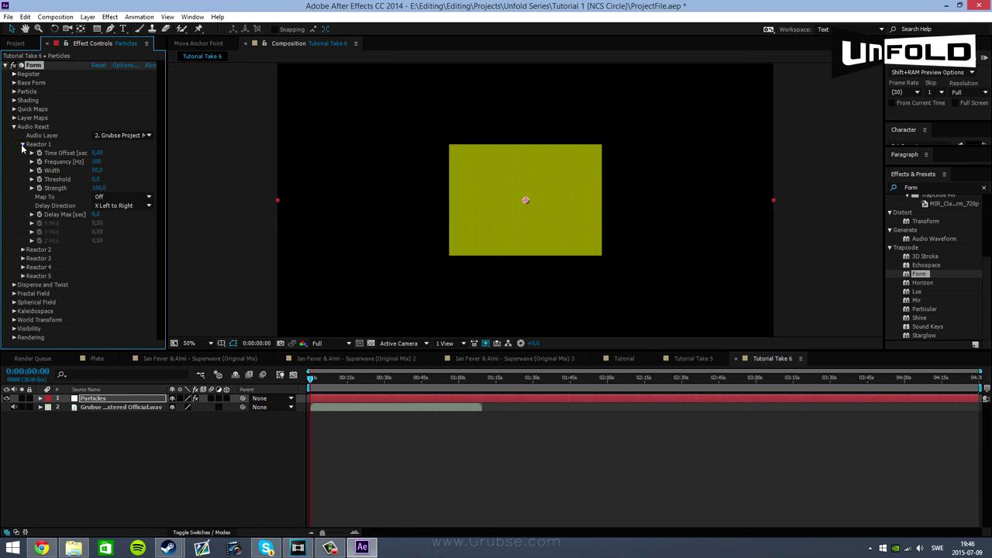
{"action": "left_click", "coordinate": [22, 250]}
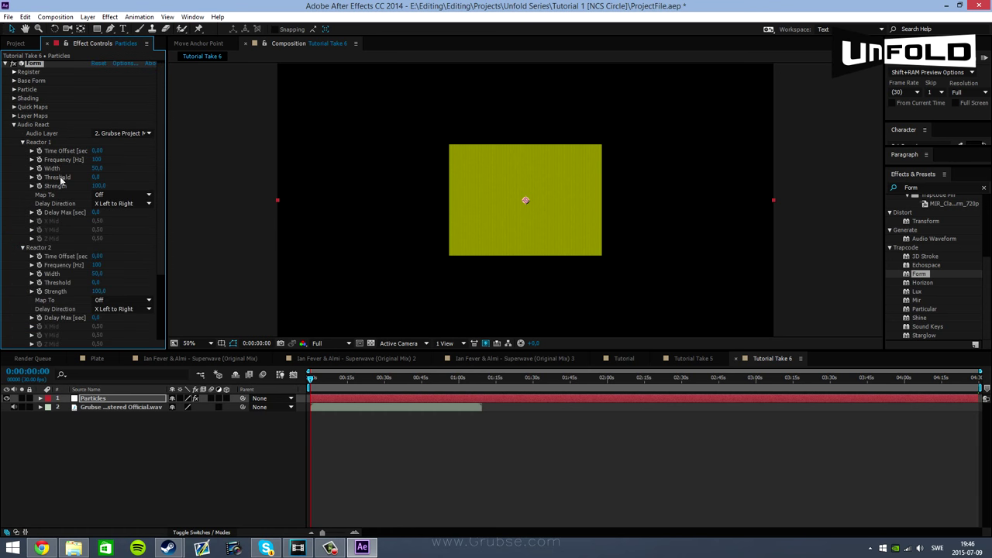
{"action": "left_click", "coordinate": [108, 194]}
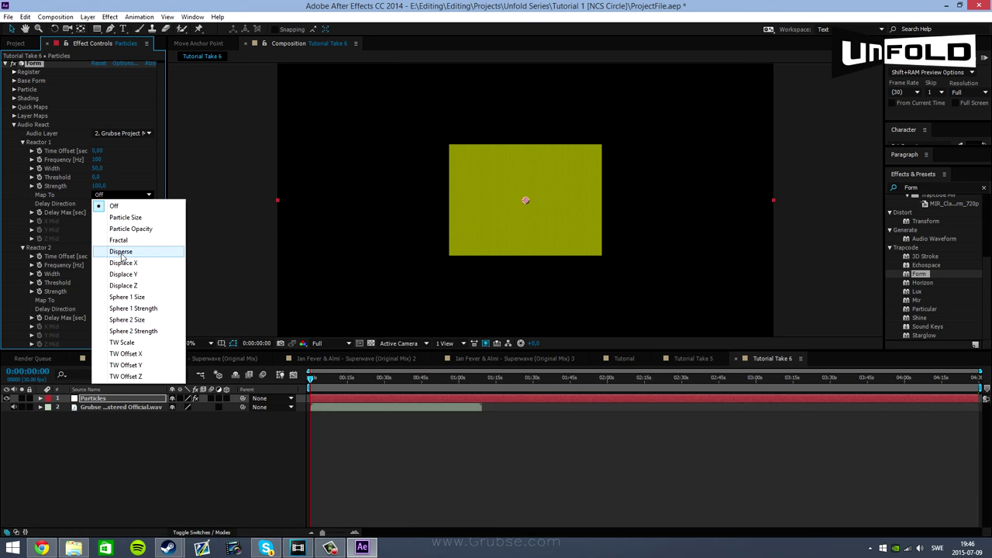
{"action": "left_click", "coordinate": [119, 239]}
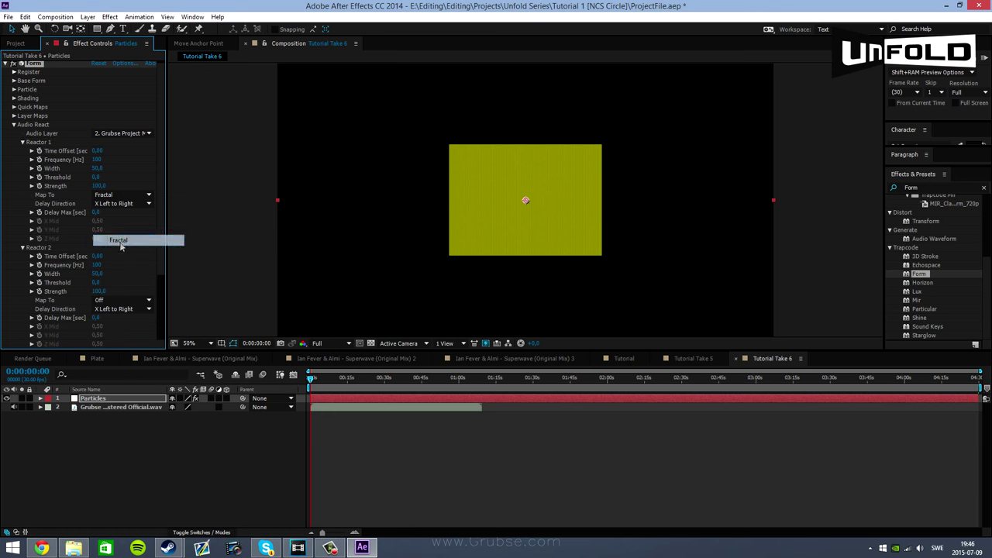
{"action": "left_click", "coordinate": [115, 300]}
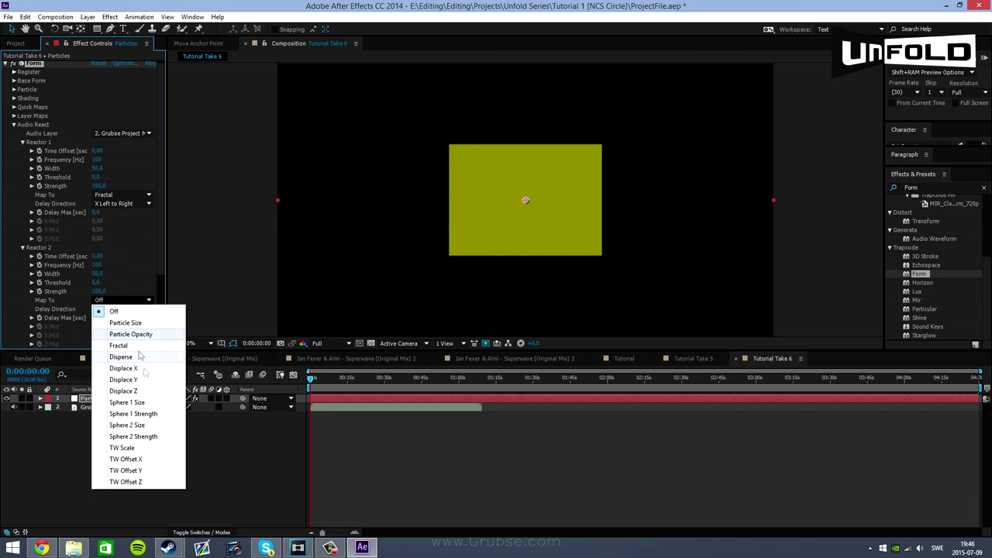
{"action": "left_click", "coordinate": [156, 402]}
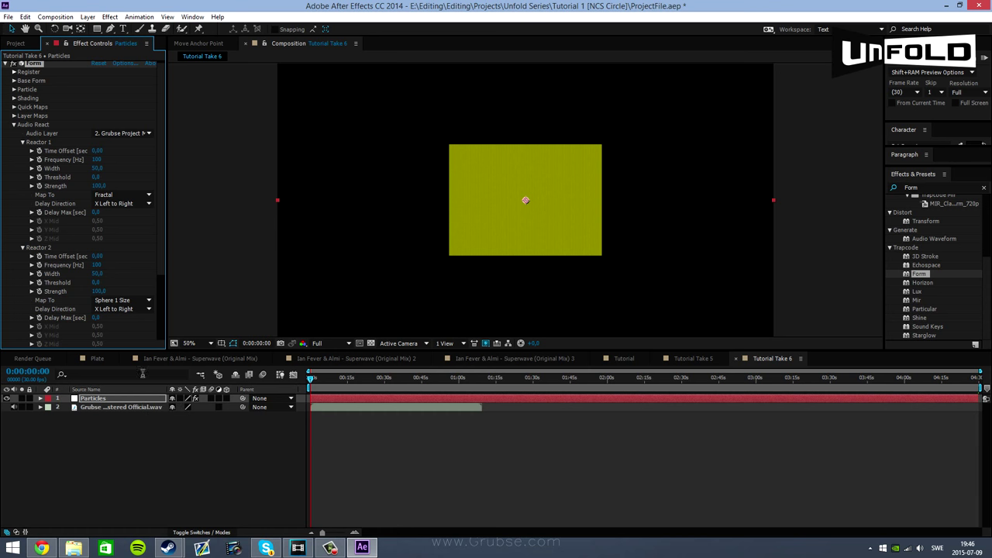
Set Reactor 1 Width to 20, and Reactor 2 Width to 65 and Strength to 20
{"action": "left_click", "coordinate": [98, 168]}
{"action": "type", "text": "20"}
{"action": "key", "text": "Return"}
{"action": "left_click", "coordinate": [97, 273]}
{"action": "type", "text": "65"}
{"action": "key", "text": "Return"}
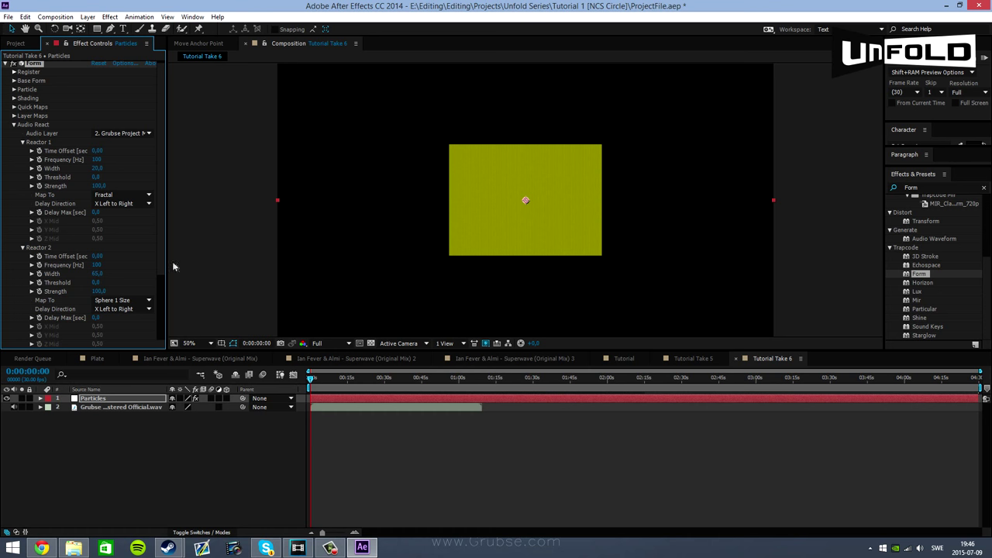
{"action": "left_click", "coordinate": [98, 291]}
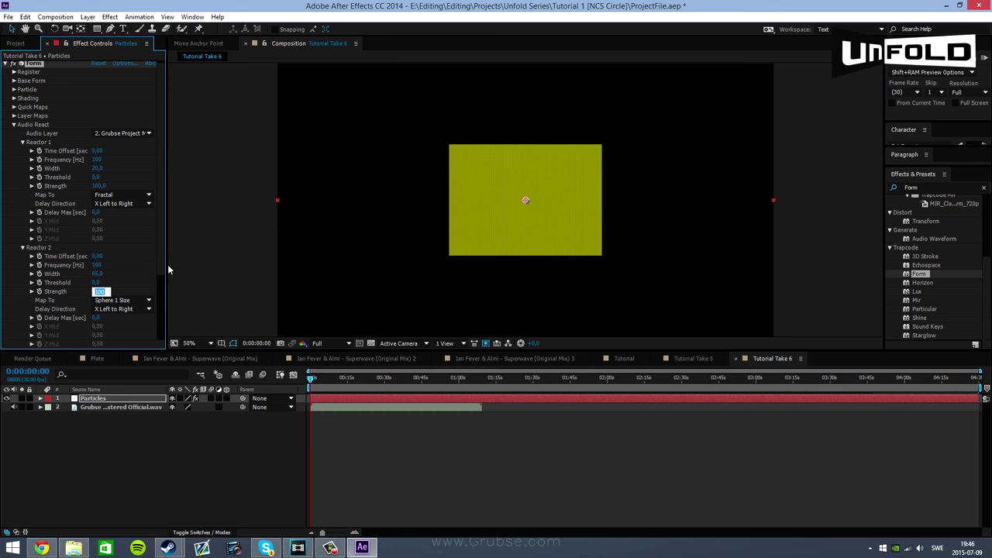
{"action": "type", "text": "20"}
{"action": "key", "text": "Return"}
Fit the composition in the viewer and collapse the Audio React settings
{"action": "key", "text": "period"}
{"action": "key", "text": "period"}
{"action": "key", "text": "period"}
{"action": "key", "text": "period"}
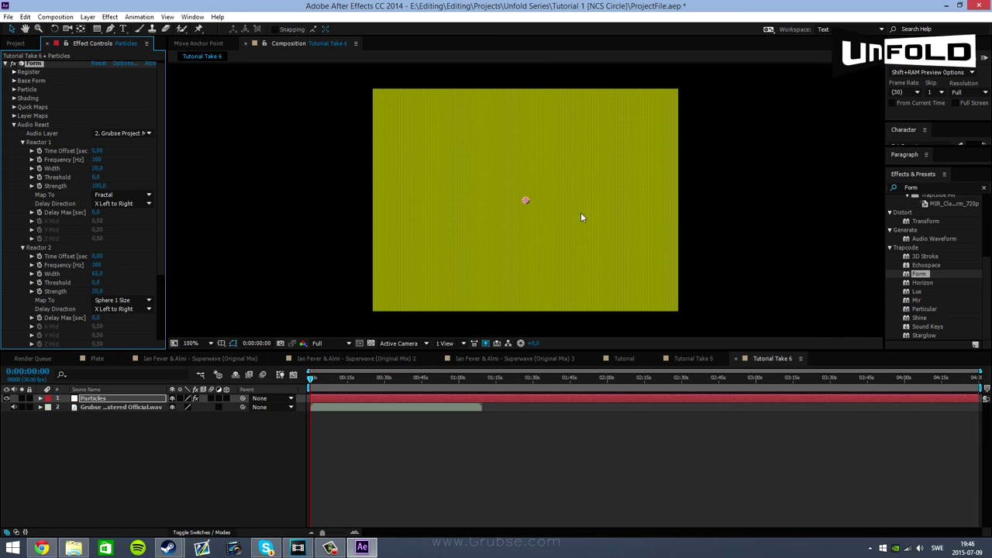
{"action": "left_click", "coordinate": [190, 342]}
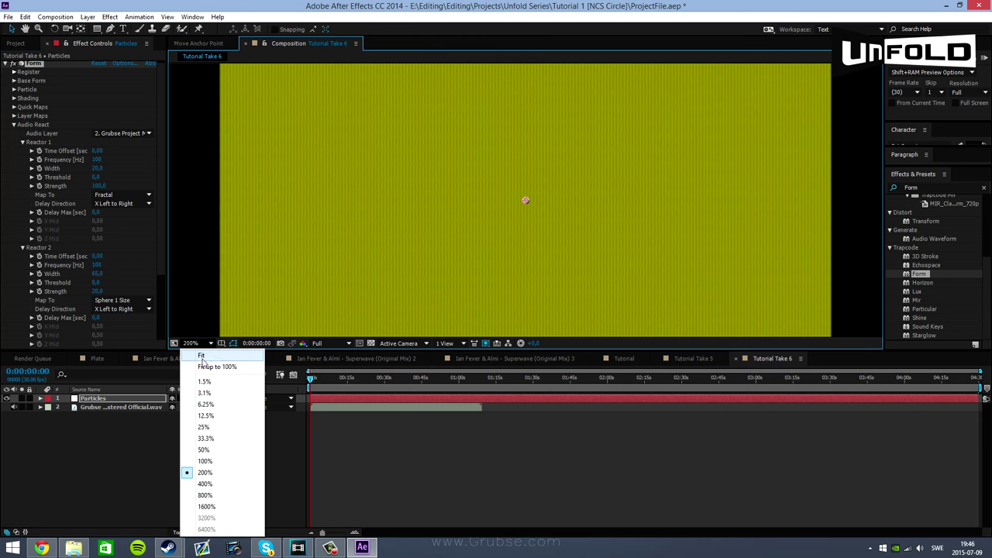
{"action": "left_click", "coordinate": [194, 352]}
{"action": "left_click", "coordinate": [13, 125]}
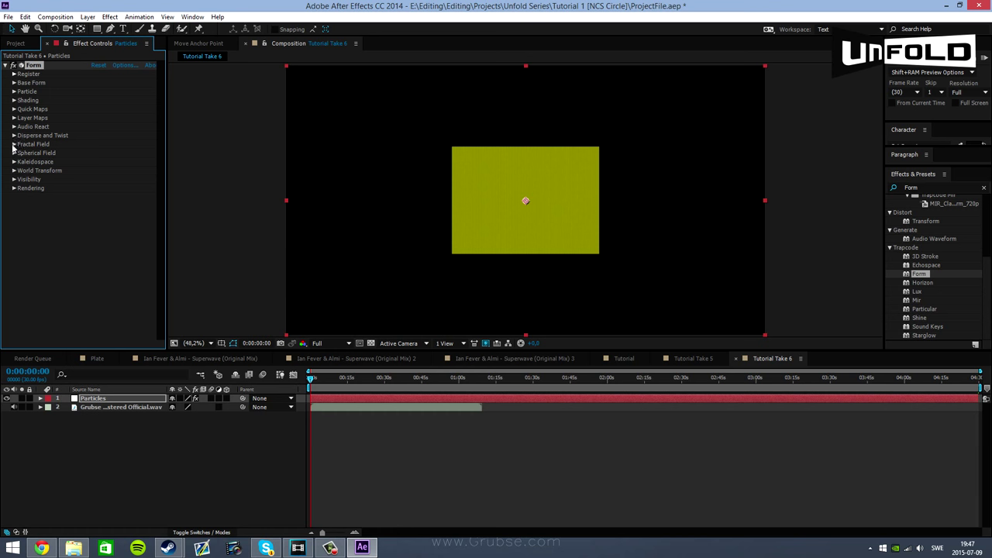
{"action": "left_click", "coordinate": [14, 145]}
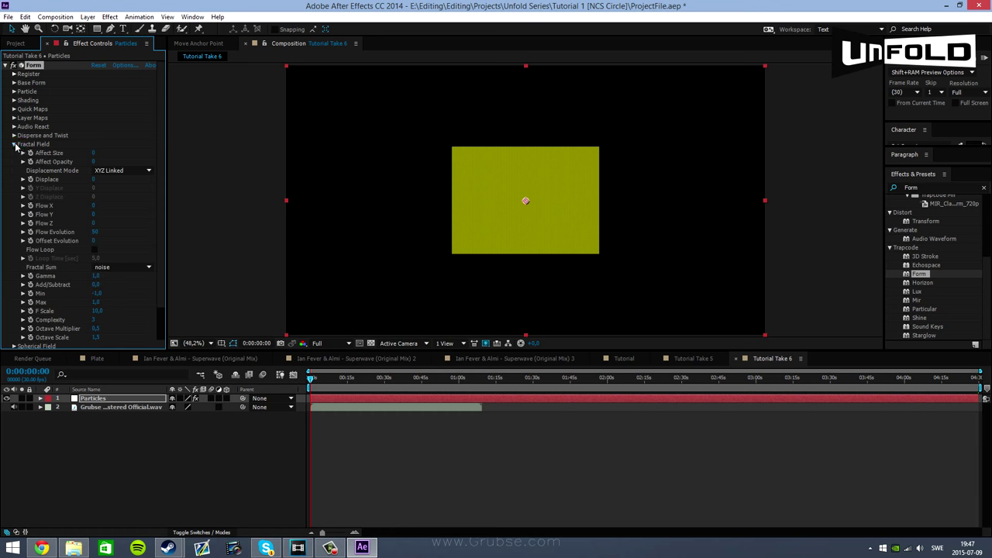
Set Fractal Field Displace to 50, Flow Y to -167 and Flow Evolution to 95
{"action": "left_click", "coordinate": [94, 179]}
{"action": "key", "text": "Return"}
{"action": "key", "text": "slash"}
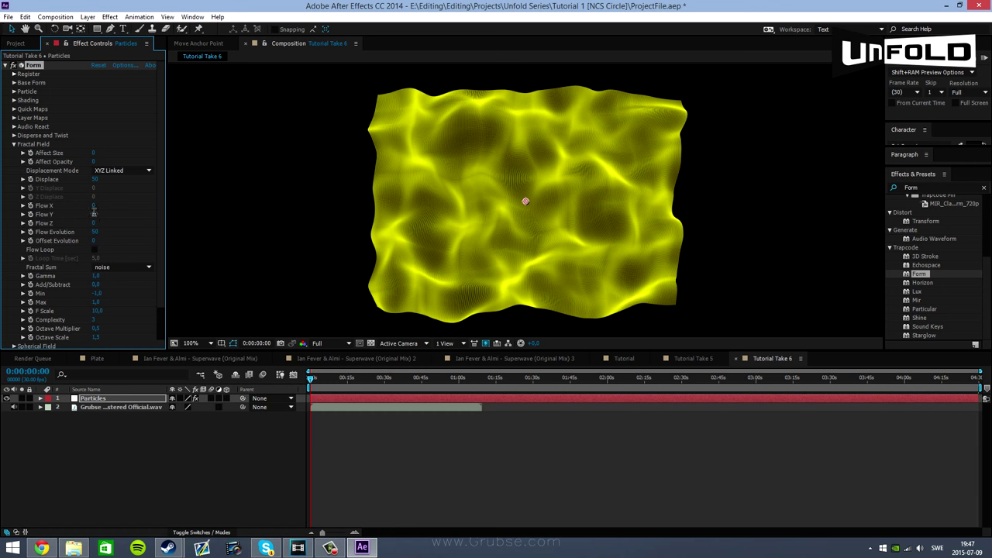
{"action": "left_click", "coordinate": [95, 214]}
{"action": "type", "text": "-167"}
{"action": "key", "text": "Return"}
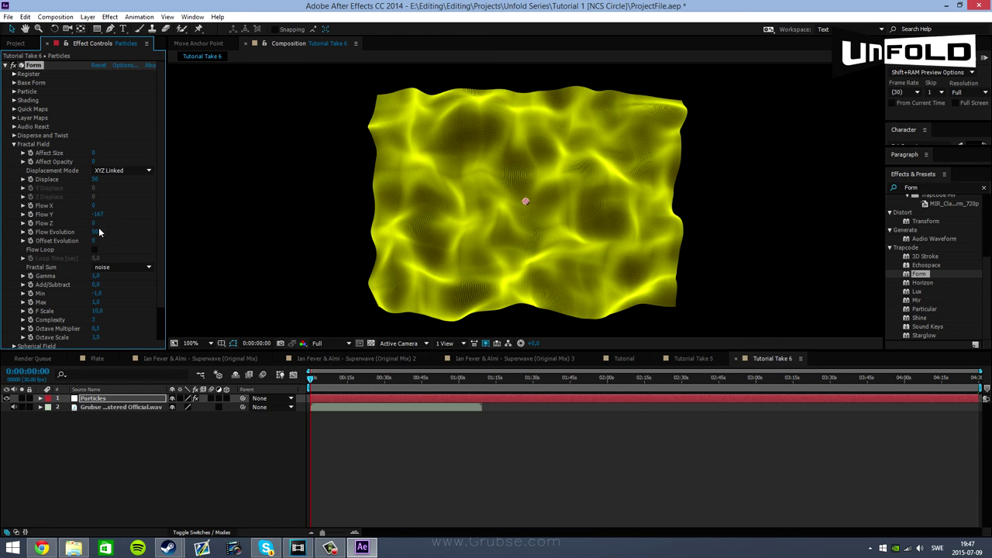
{"action": "left_click", "coordinate": [95, 231]}
{"action": "type", "text": "95"}
{"action": "key", "text": "Return"}
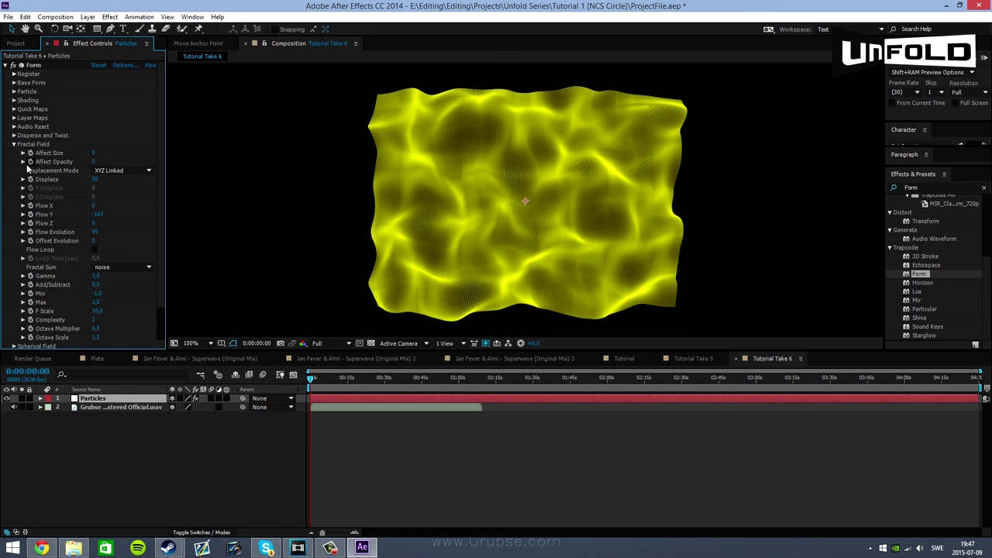
{"action": "left_click", "coordinate": [14, 144]}
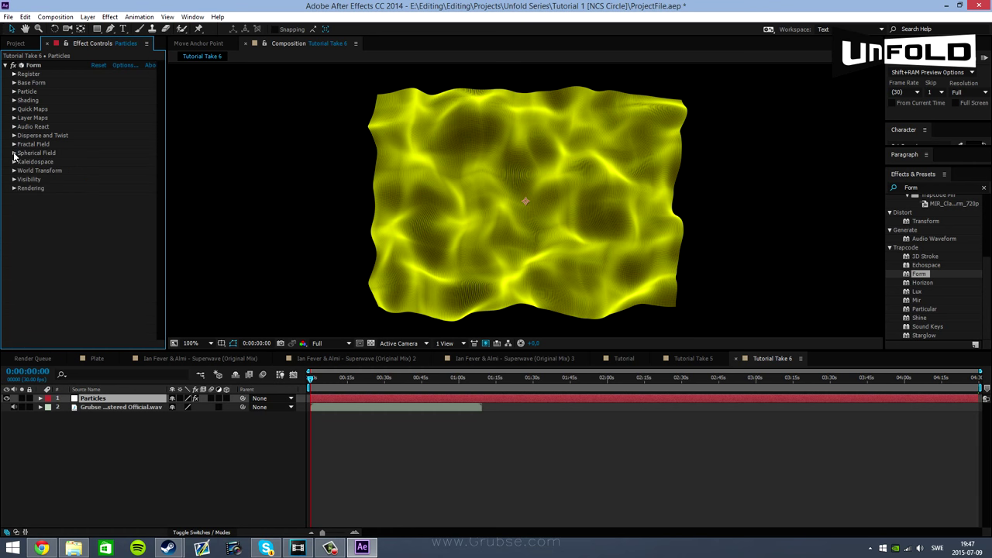
Raise Spherical Field Sphere 1 Strength to 100 and experiment with its radius
{"action": "left_click", "coordinate": [14, 153]}
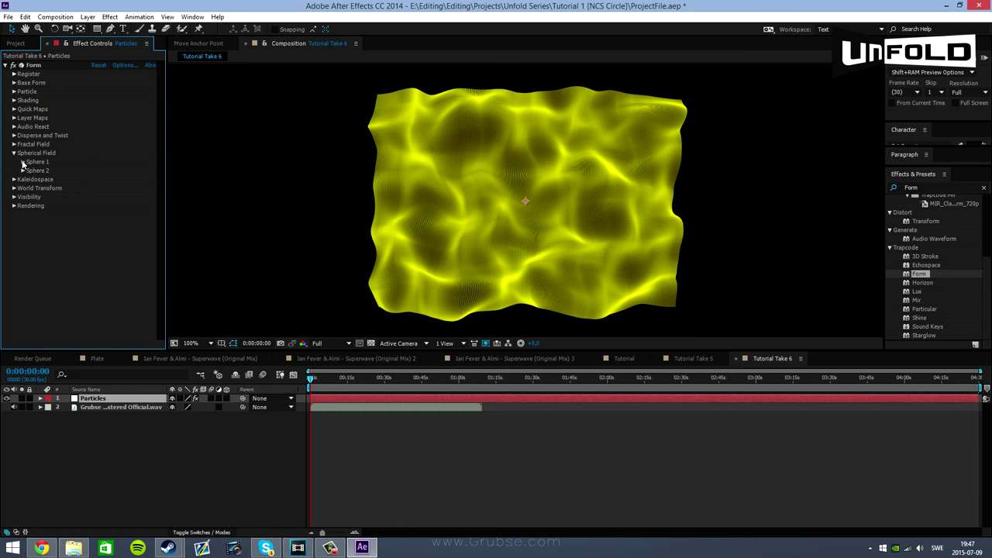
{"action": "left_click", "coordinate": [24, 163]}
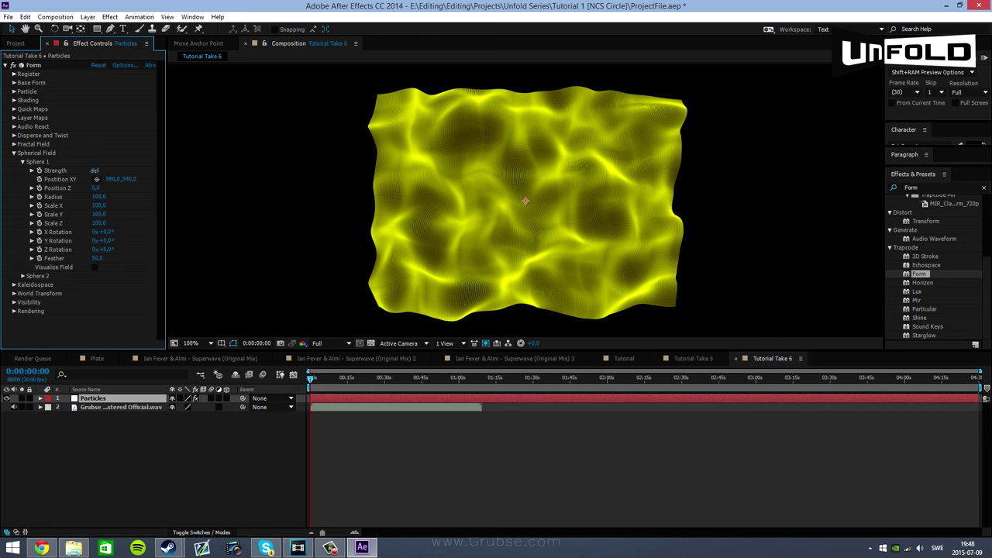
{"action": "left_click_drag", "start_coordinate": [95, 171], "coordinate": [309, 171]}
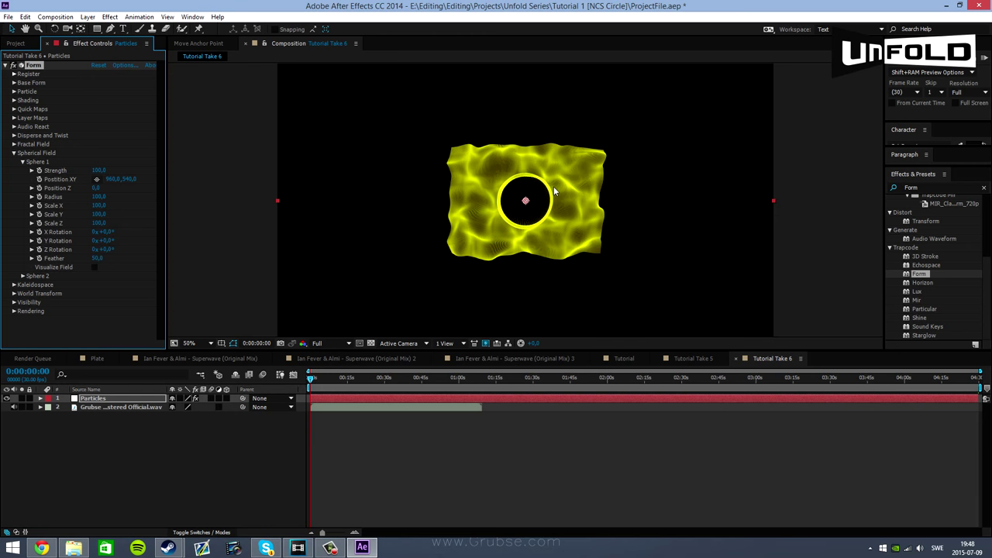
{"action": "left_click", "coordinate": [99, 197]}
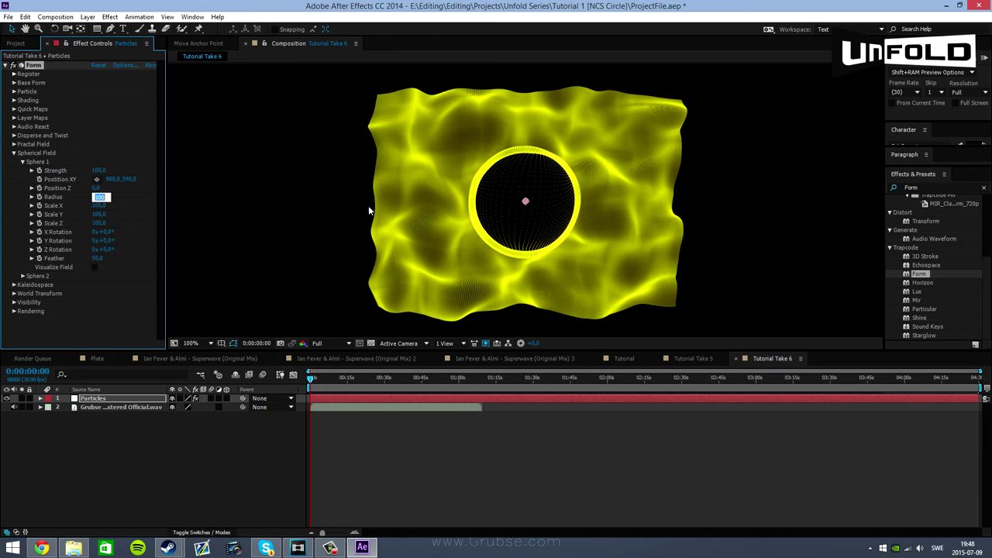
{"action": "type", "text": "420"}
{"action": "key", "text": "Return"}
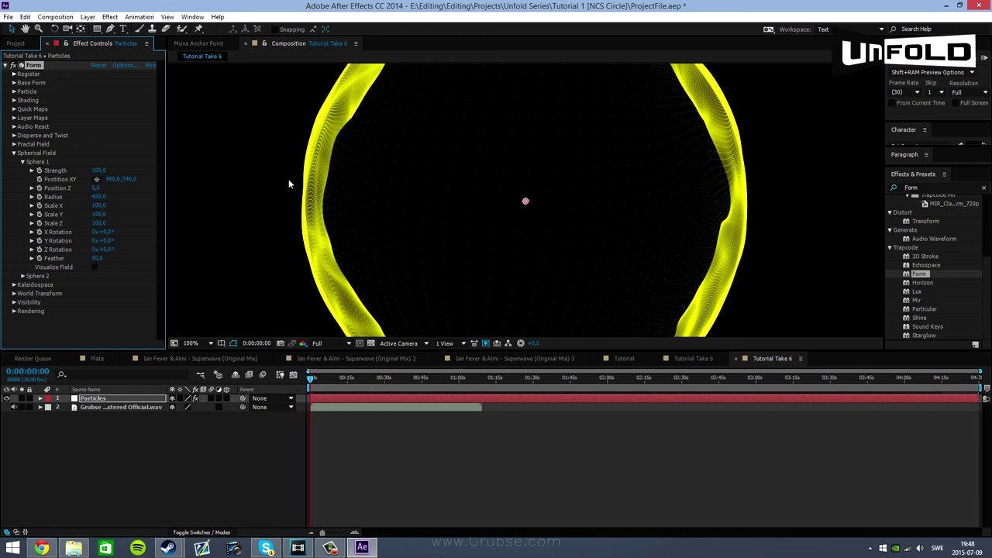
{"action": "key", "text": "comma"}
{"action": "left_click", "coordinate": [98, 197]}
{"action": "type", "text": "0"}
{"action": "key", "text": "Return"}
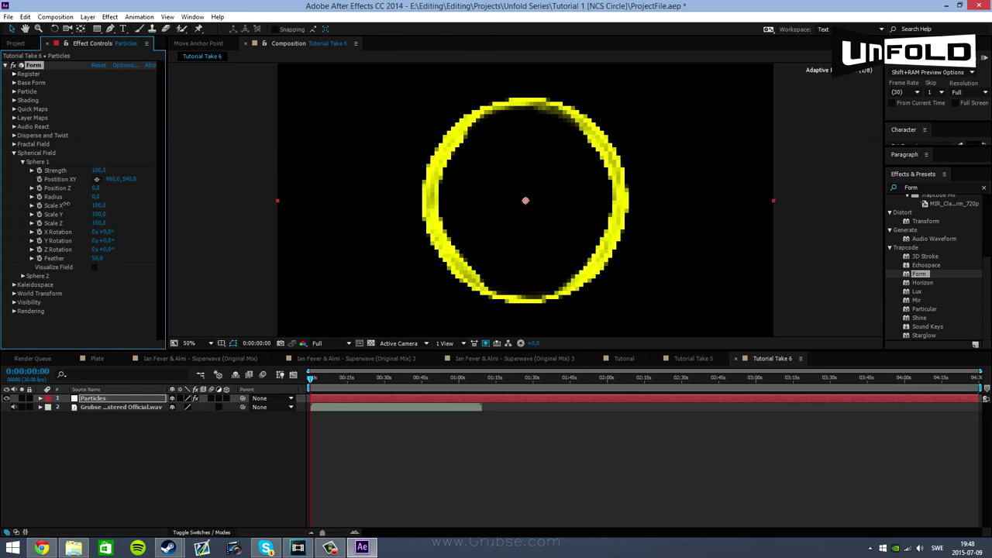
{"action": "left_click_drag", "start_coordinate": [60, 204], "coordinate": [71, 206]}
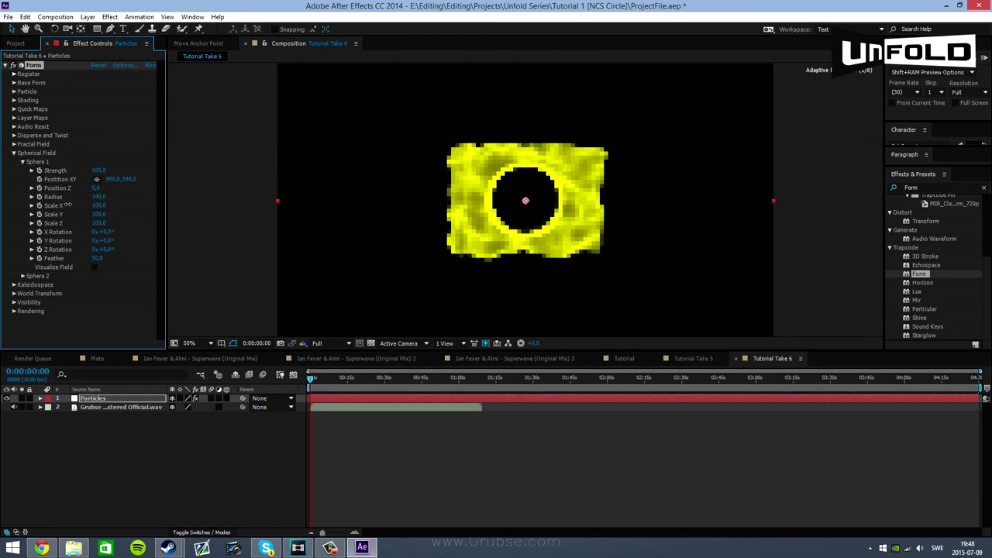
{"action": "key", "text": "period"}
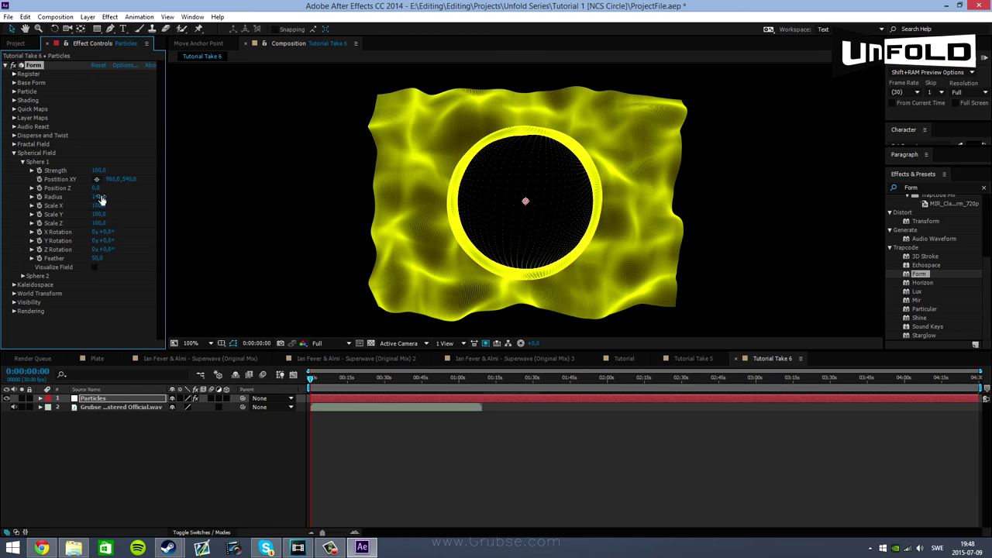
Settle the Sphere 1 radius at 420 to hollow the grid into a ring
{"action": "left_click_drag", "start_coordinate": [98, 199], "coordinate": [160, 218]}
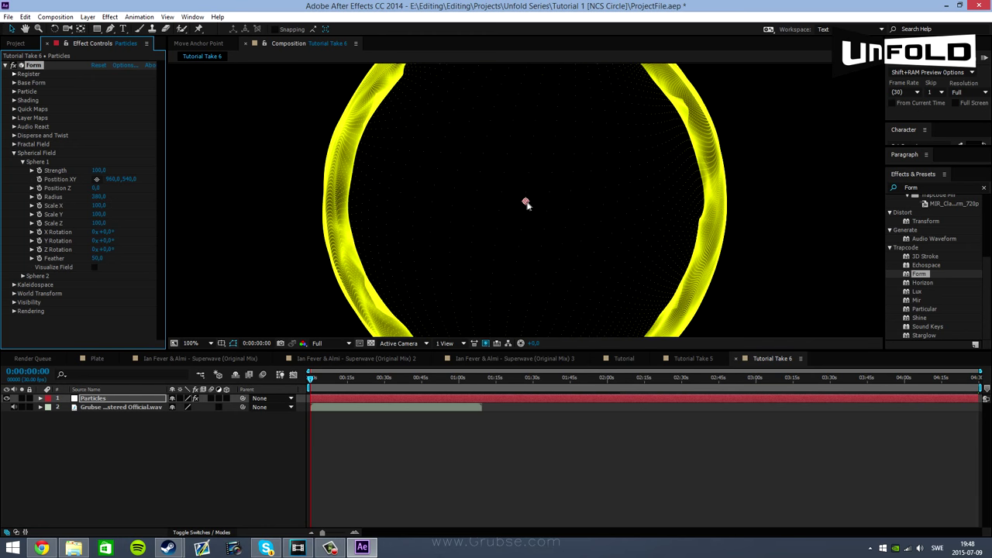
{"action": "scroll", "coordinate": [526, 203], "scroll_direction": "down", "scroll_amount": 2}
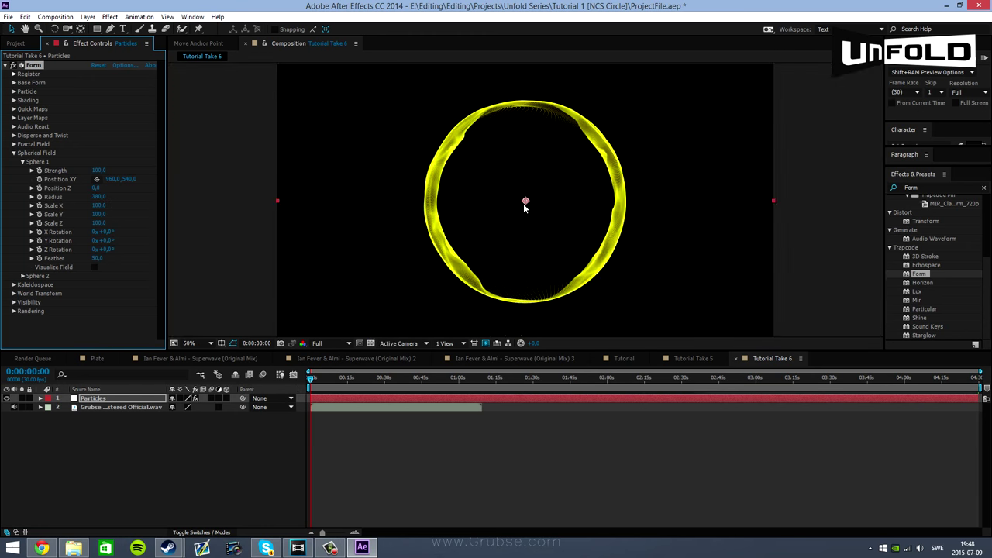
{"action": "left_click", "coordinate": [101, 201]}
{"action": "left_click_drag", "start_coordinate": [100, 201], "coordinate": [101, 196]}
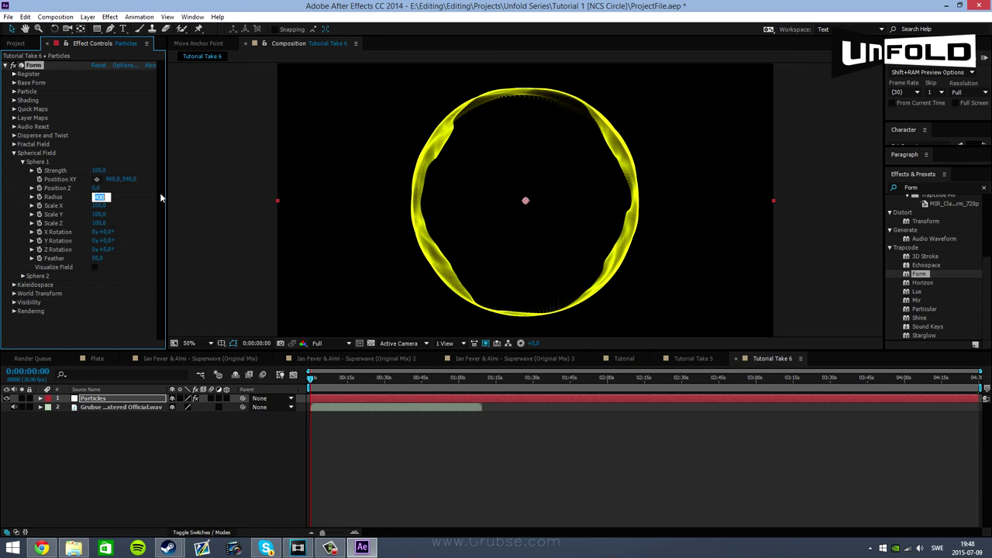
{"action": "type", "text": "420"}
{"action": "key", "text": "Return"}
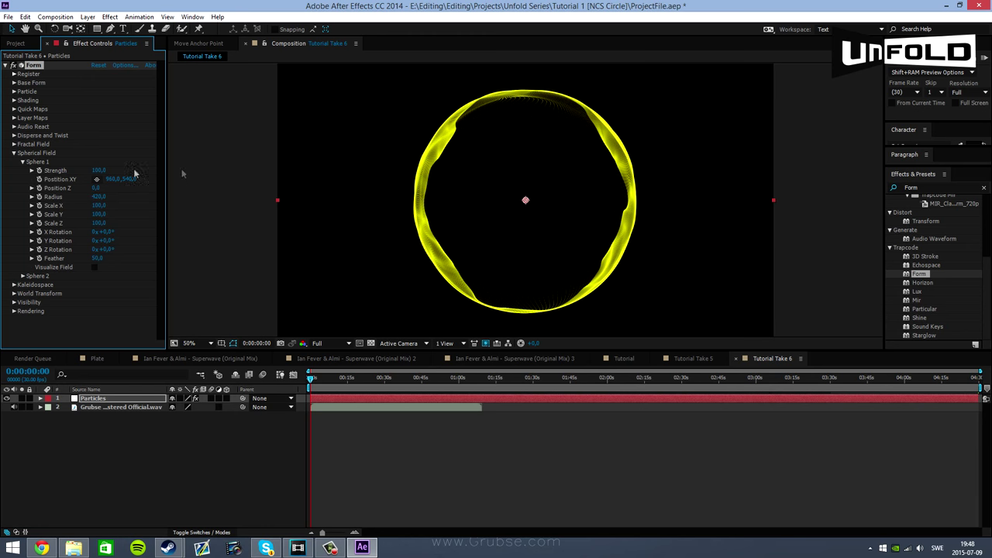
{"action": "left_click", "coordinate": [13, 82]}
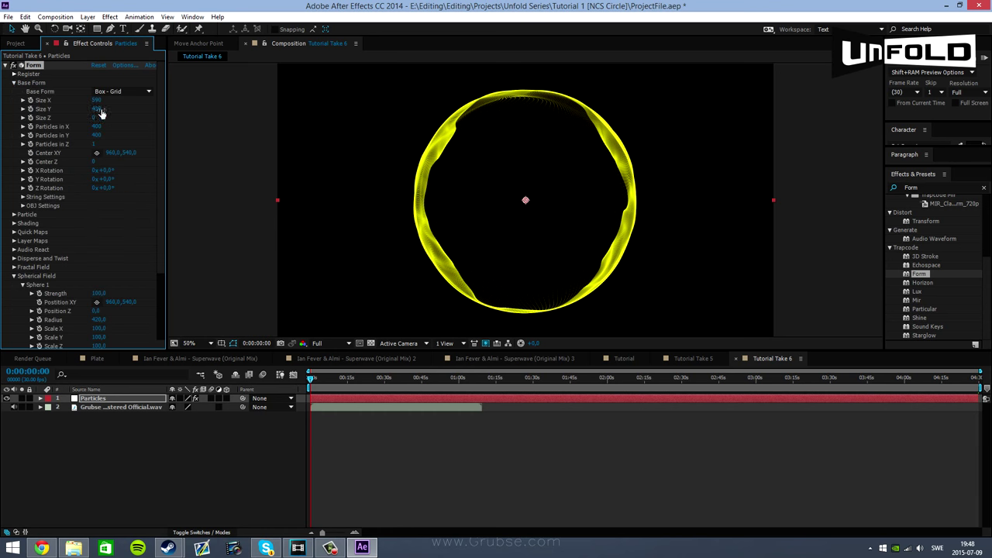
{"action": "left_click", "coordinate": [14, 84]}
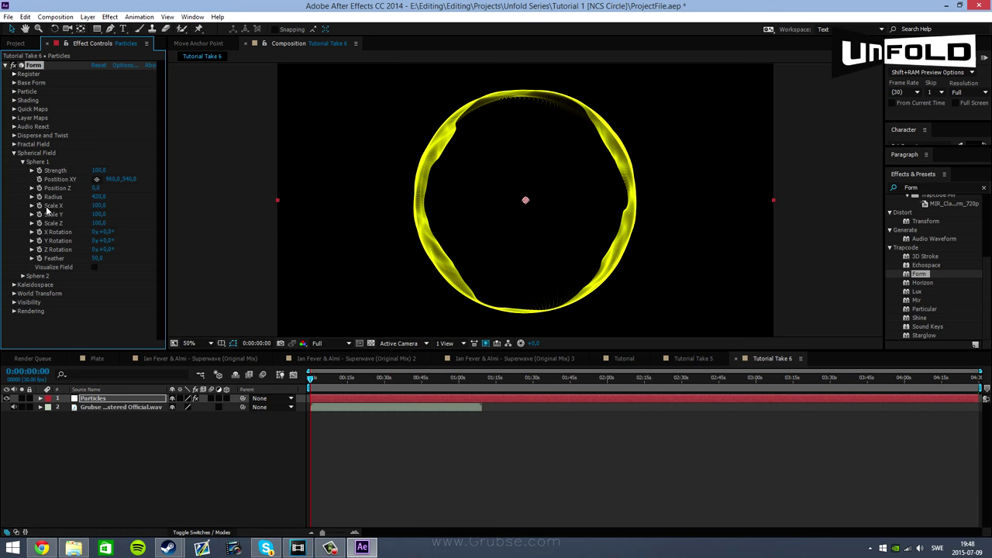
{"action": "left_click", "coordinate": [13, 153]}
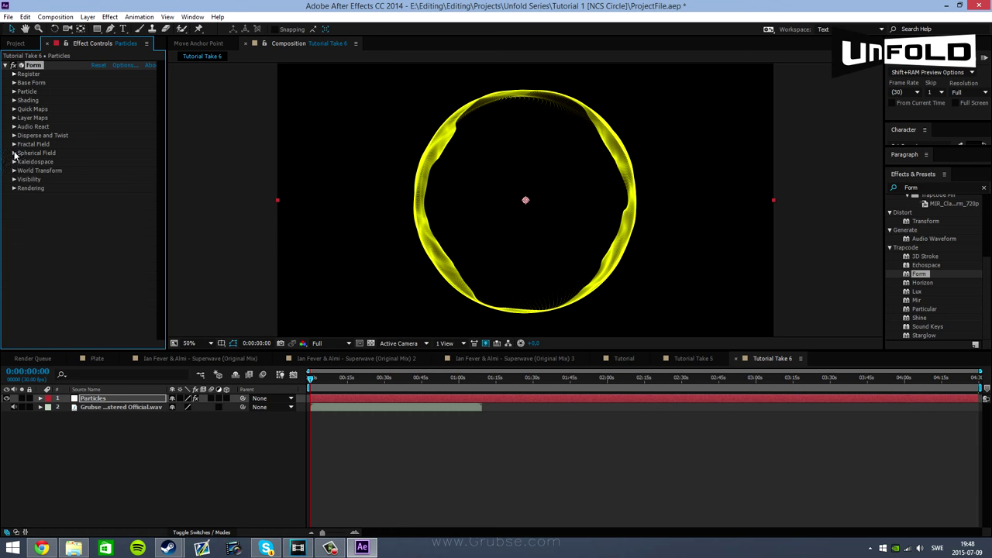
Move to 0:00:14:24 and turn on motion blur for the Form particles
{"action": "left_click", "coordinate": [332, 379]}
{"action": "left_click_drag", "start_coordinate": [332, 382], "coordinate": [344, 378]}
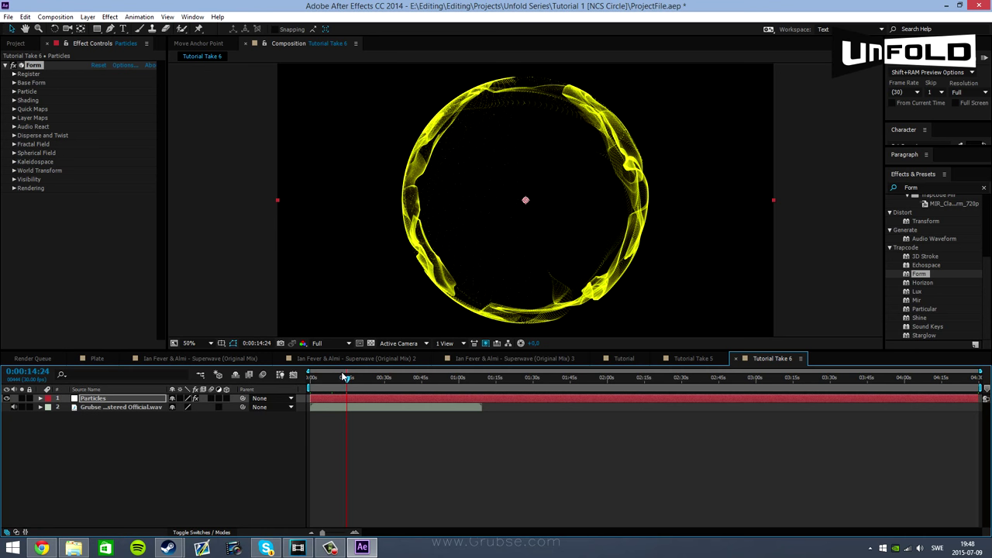
{"action": "left_click", "coordinate": [14, 189]}
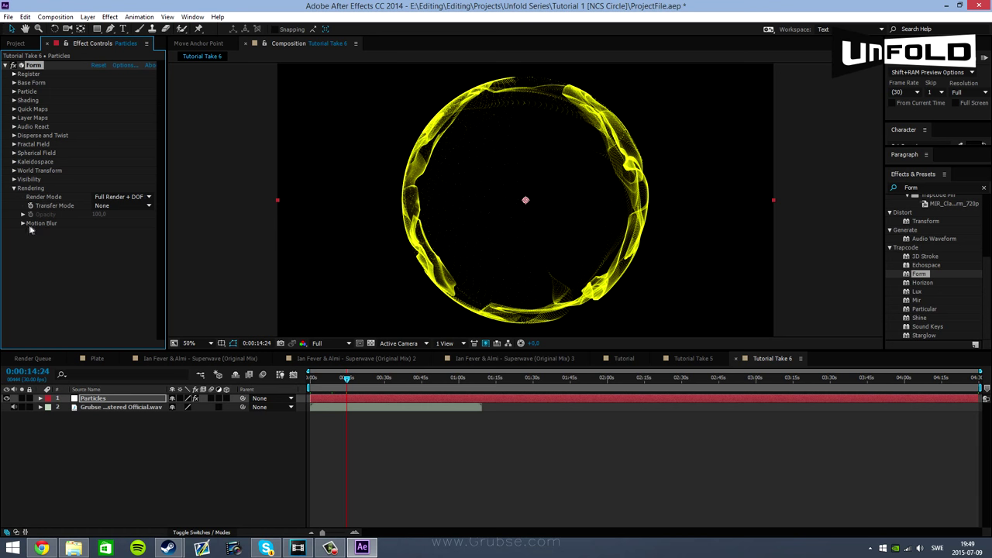
{"action": "left_click", "coordinate": [24, 223]}
{"action": "left_click", "coordinate": [109, 231]}
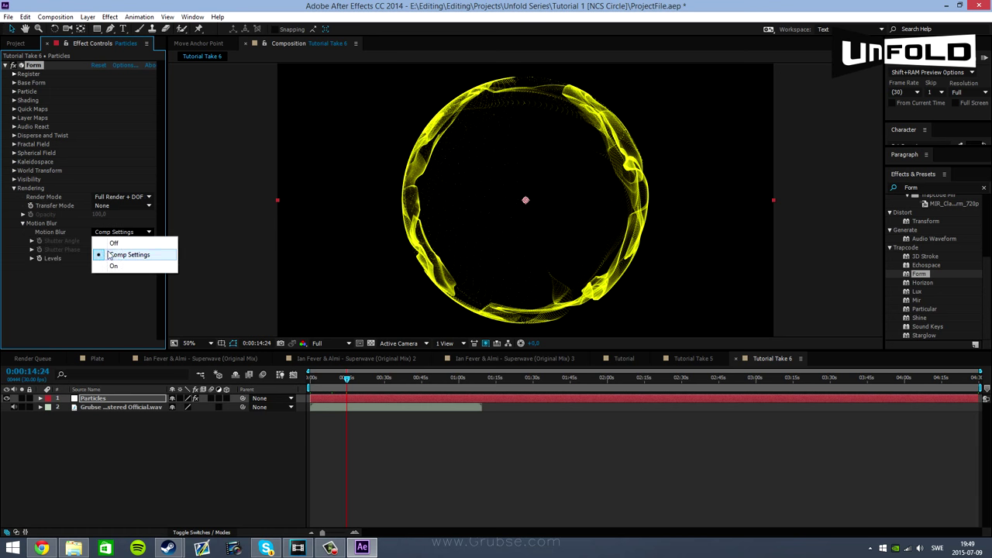
{"action": "left_click", "coordinate": [113, 265]}
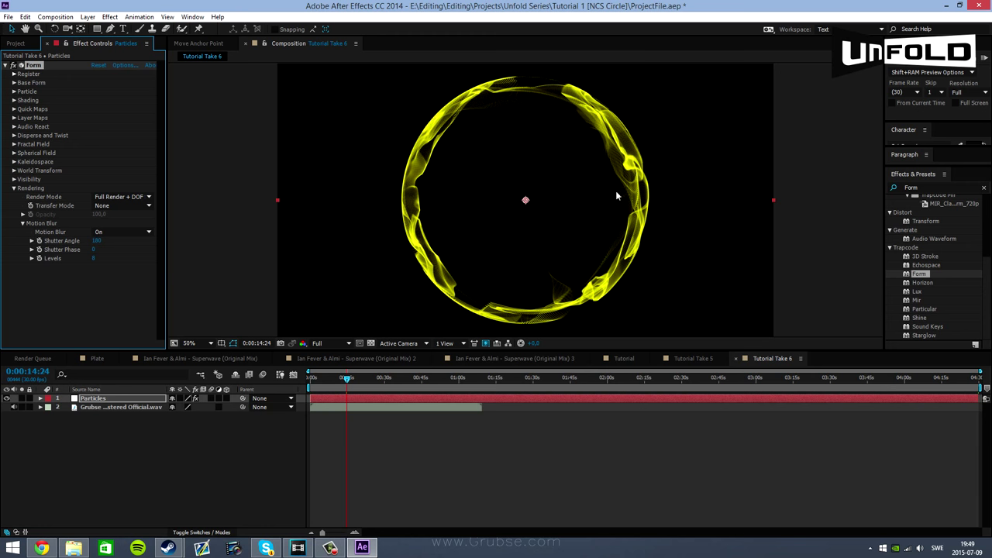
Fit the composition in the viewer and set the particles' Motion Blur back to Off
{"action": "scroll", "coordinate": [617, 194], "scroll_direction": "up", "scroll_amount": 2}
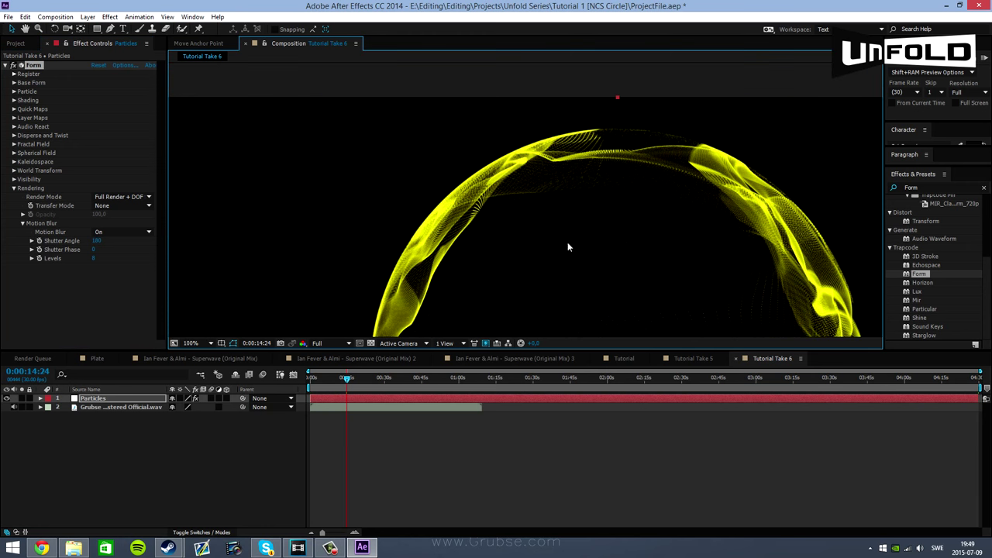
{"action": "left_click", "coordinate": [209, 343]}
{"action": "left_click", "coordinate": [214, 364]}
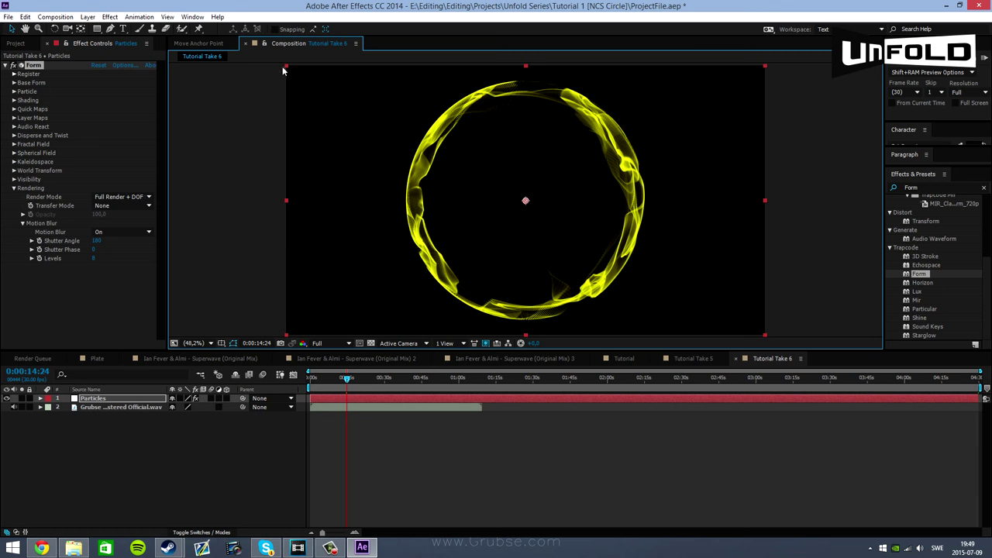
{"action": "left_click", "coordinate": [832, 221]}
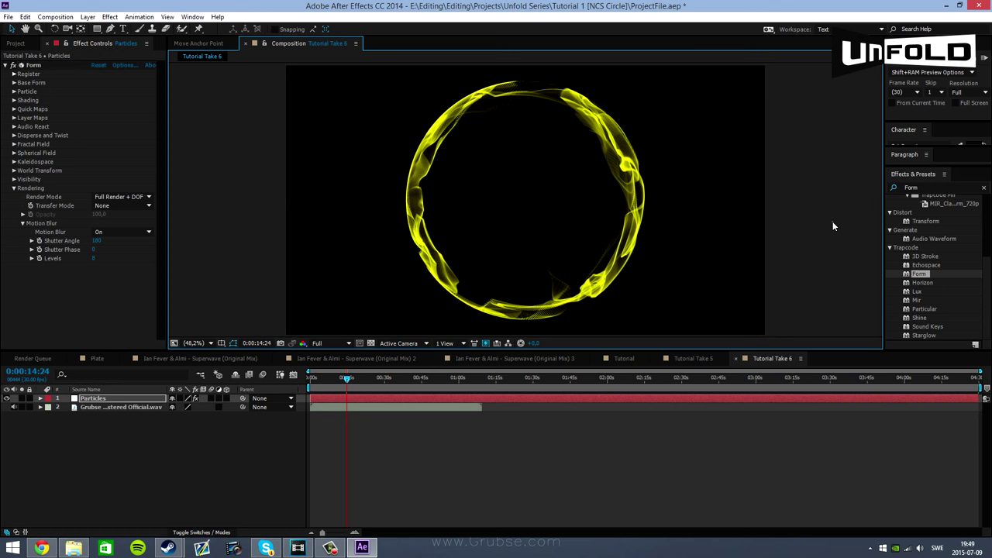
{"action": "left_click", "coordinate": [59, 239]}
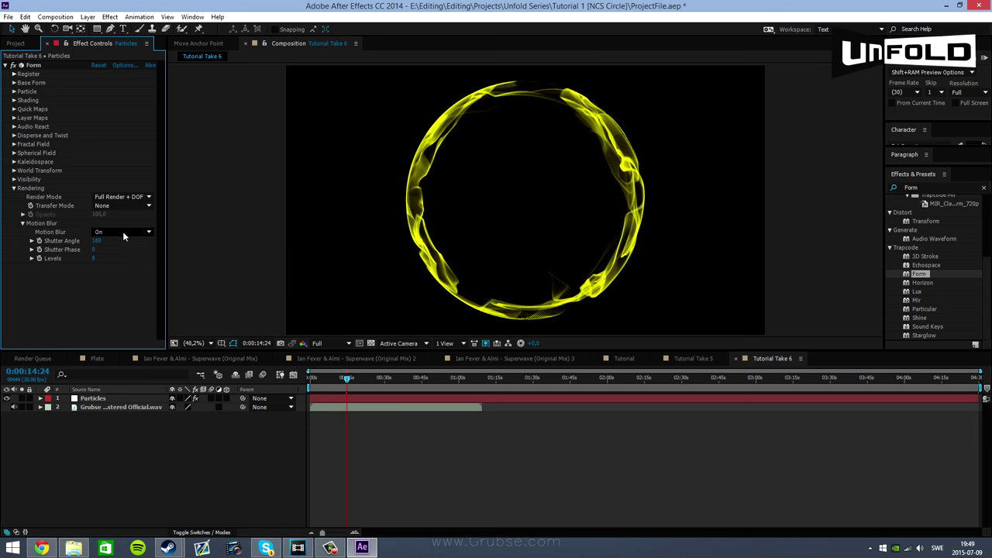
{"action": "left_click", "coordinate": [123, 232]}
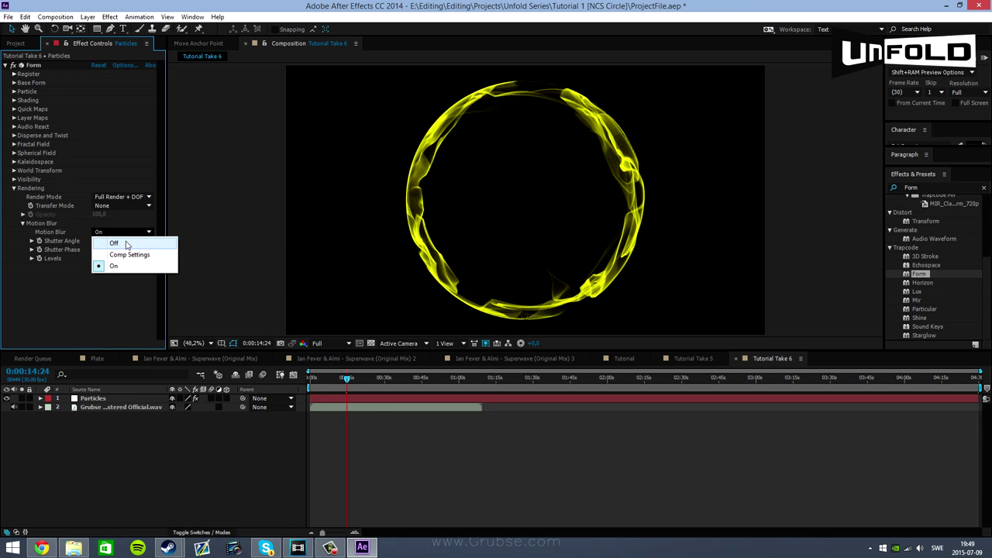
{"action": "left_click", "coordinate": [113, 244]}
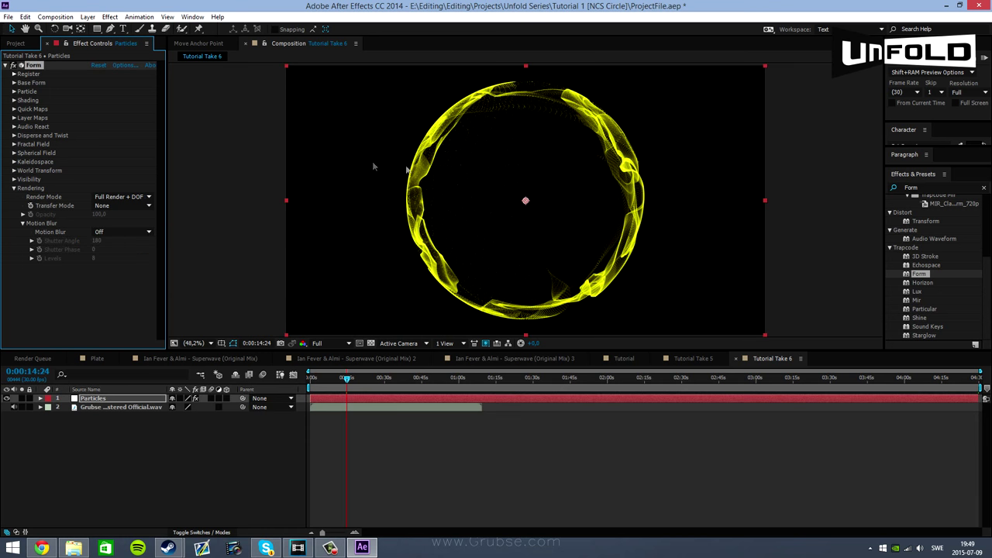
{"action": "left_click", "coordinate": [13, 189]}
{"action": "left_click", "coordinate": [14, 170]}
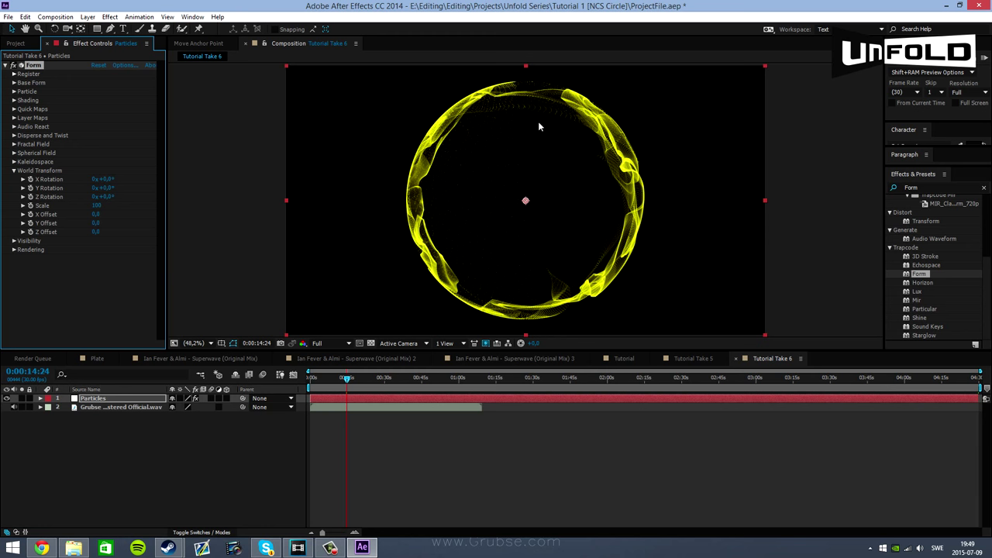
{"action": "left_click_drag", "start_coordinate": [537, 121], "coordinate": [668, 110]}
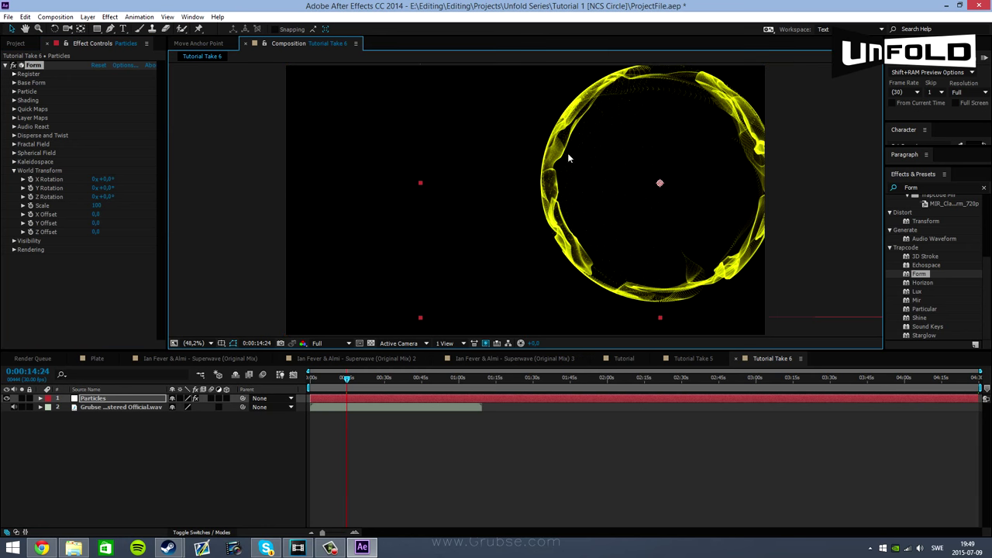
{"action": "left_click_drag", "start_coordinate": [568, 158], "coordinate": [526, 275]}
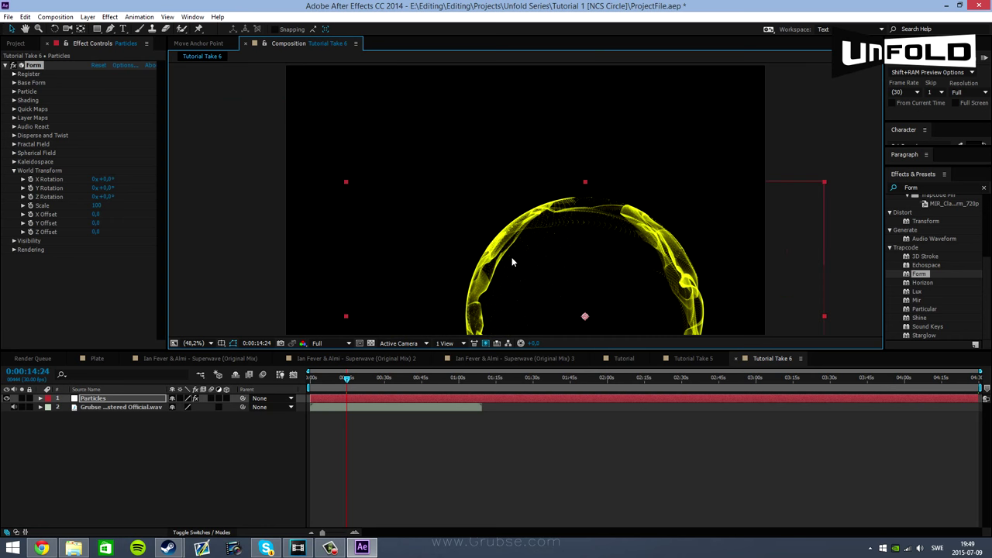
{"action": "left_click_drag", "start_coordinate": [500, 215], "coordinate": [467, 140]}
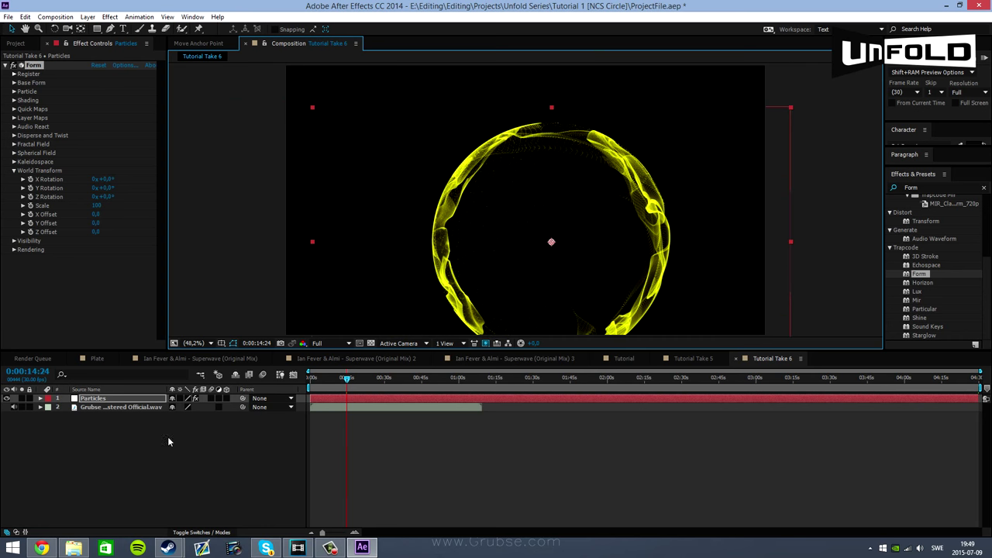
{"action": "left_click", "coordinate": [121, 452]}
{"action": "left_click", "coordinate": [113, 397]}
{"action": "left_click_drag", "start_coordinate": [514, 268], "coordinate": [648, 284]}
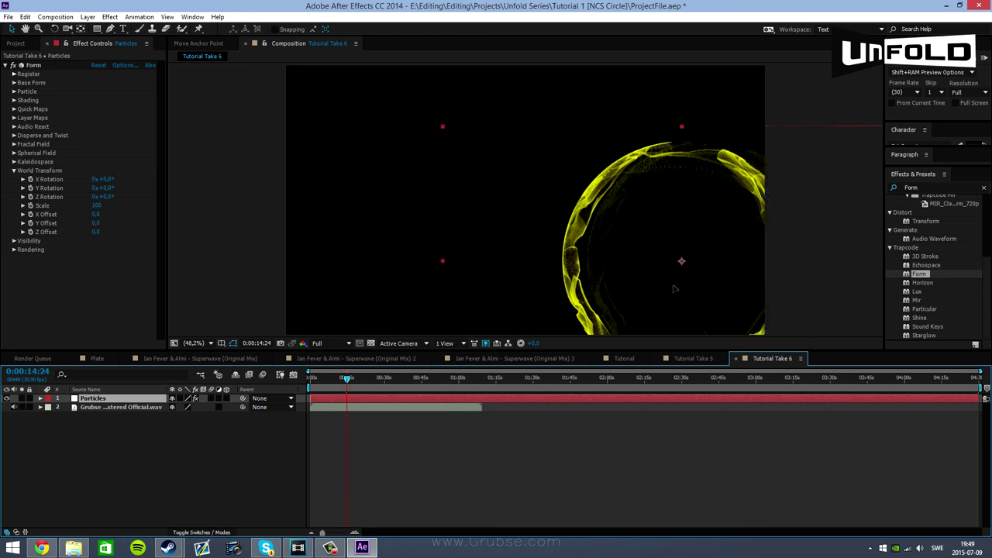
{"action": "left_click", "coordinate": [105, 407]}
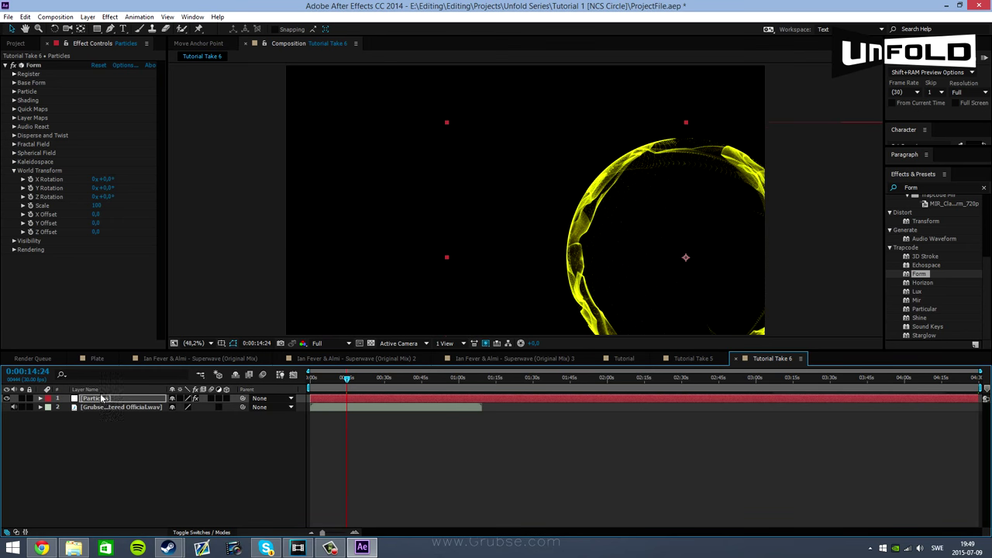
{"action": "left_click", "coordinate": [97, 398]}
{"action": "left_click_drag", "start_coordinate": [507, 240], "coordinate": [478, 223]}
{"action": "key", "text": "ctrl+z"}
{"action": "key", "text": "ctrl+z"}
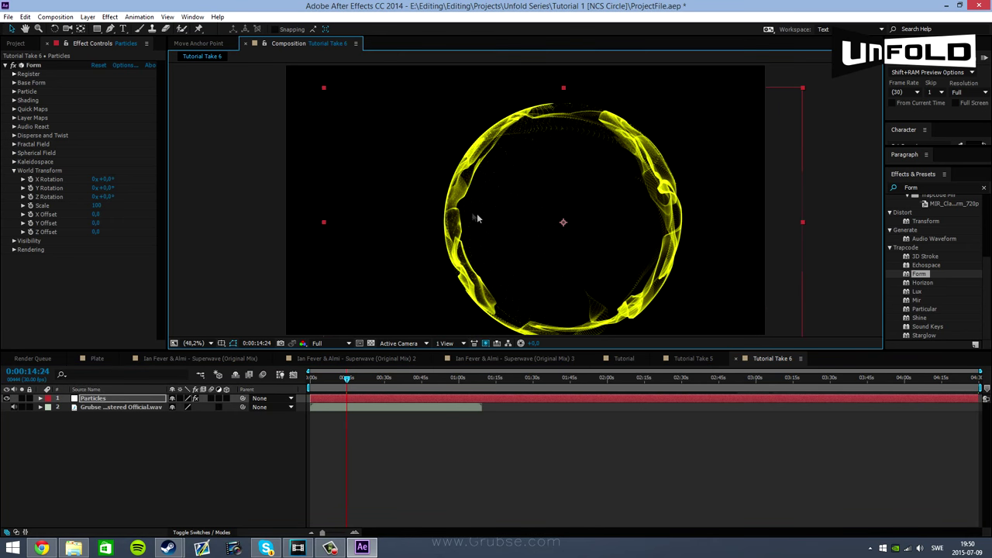
{"action": "key", "text": "ctrl+shift+z"}
{"action": "key", "text": "ctrl+z"}
{"action": "key", "text": "ctrl+z"}
{"action": "key", "text": "ctrl+z"}
{"action": "key", "text": "ctrl+z"}
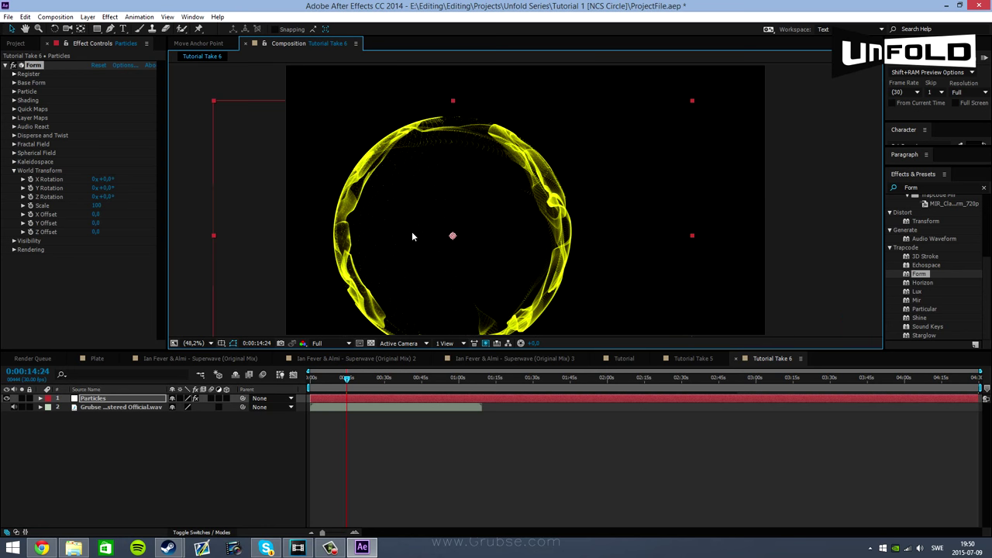
{"action": "key", "text": "ctrl+z"}
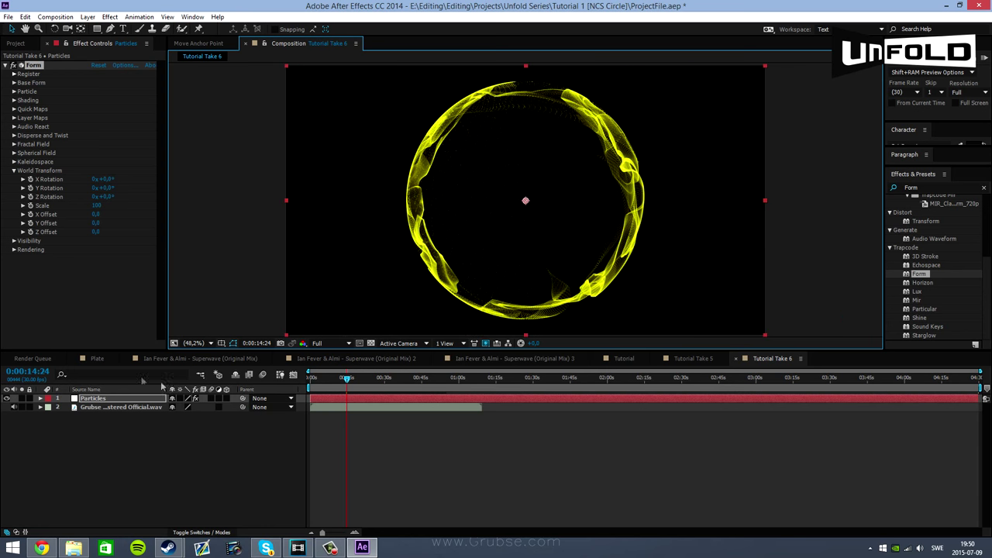
{"action": "left_click", "coordinate": [104, 454]}
{"action": "left_click", "coordinate": [114, 399]}
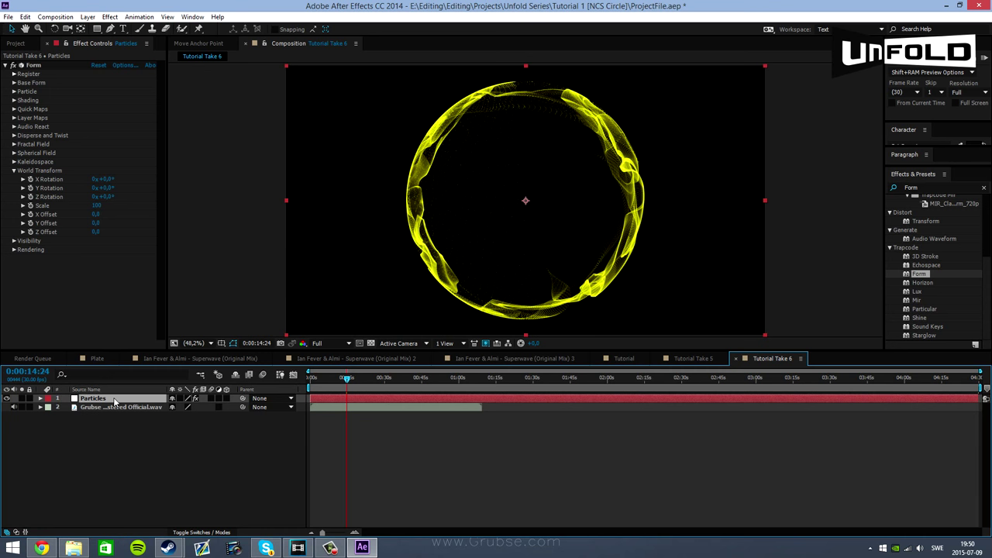
{"action": "key", "text": "s"}
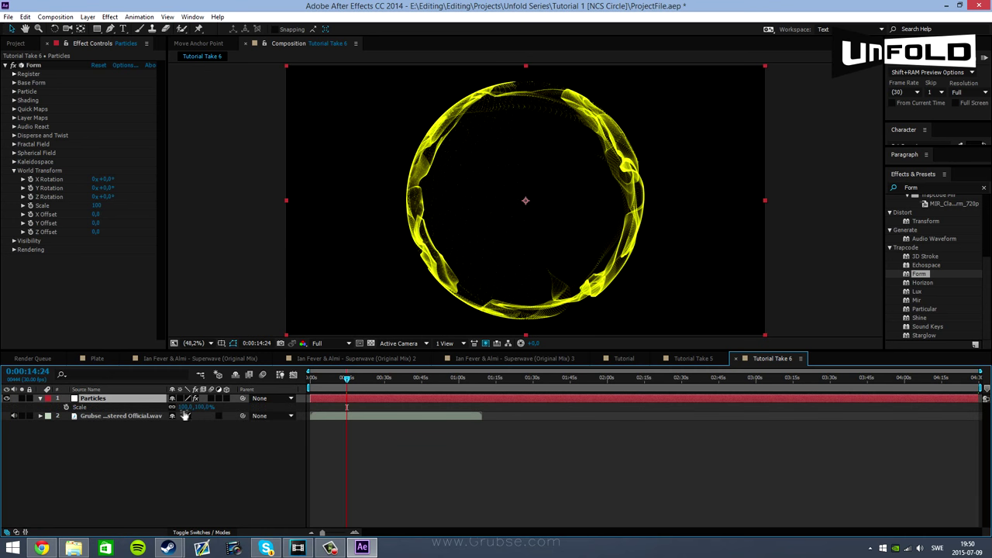
{"action": "left_click_drag", "start_coordinate": [186, 406], "coordinate": [83, 406]}
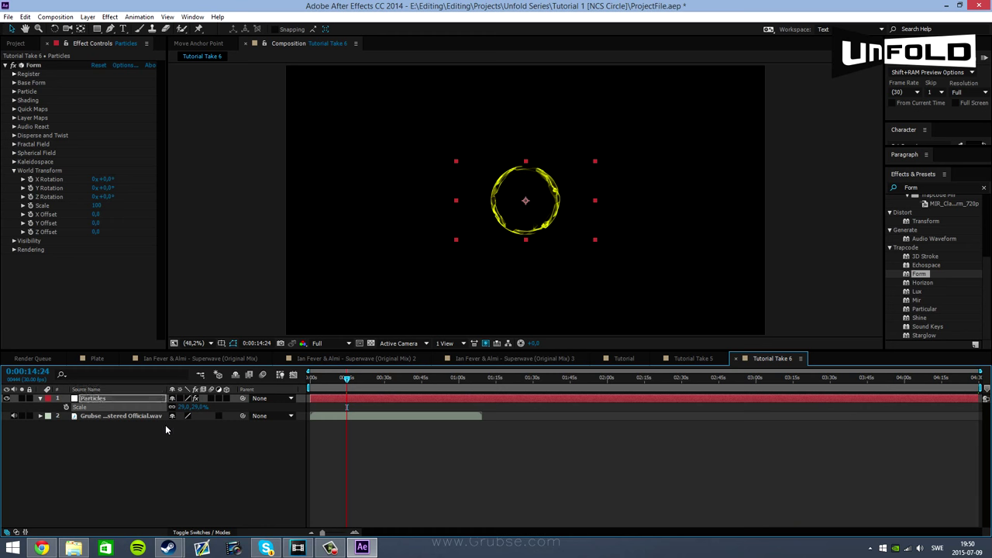
{"action": "key", "text": "ctrl+z"}
{"action": "left_click", "coordinate": [265, 208]}
{"action": "left_click", "coordinate": [93, 398]}
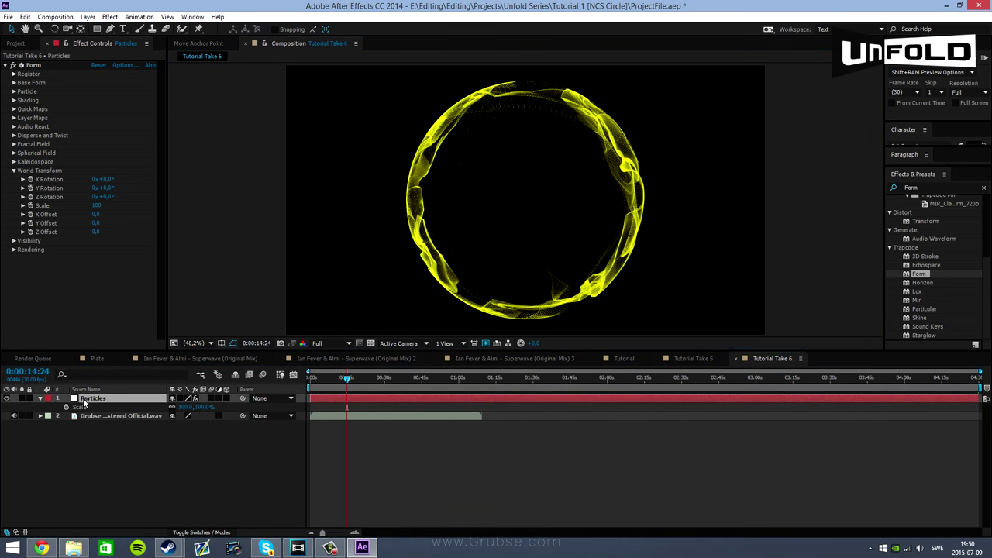
{"action": "left_click", "coordinate": [40, 399]}
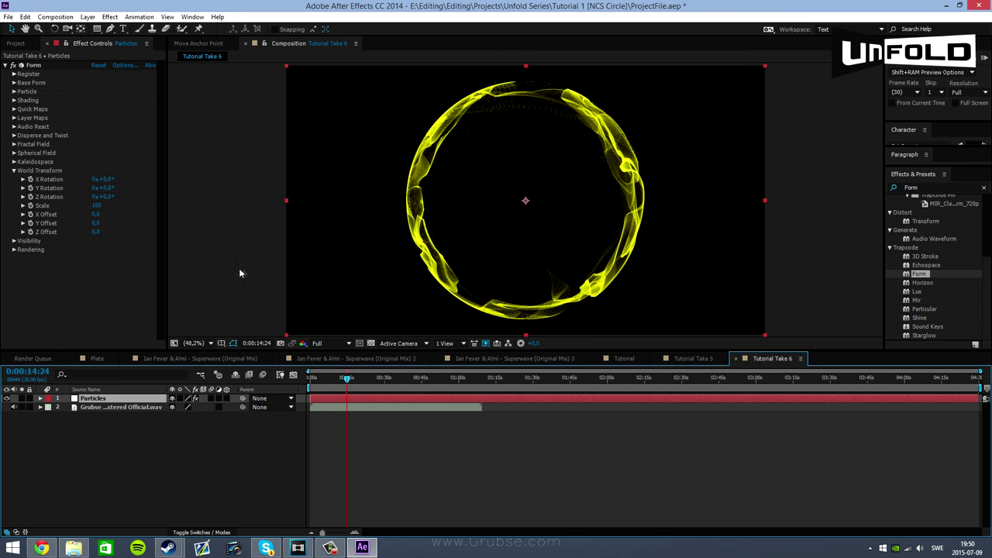
Set the Form World Transform Scale to 80
{"action": "left_click", "coordinate": [34, 172]}
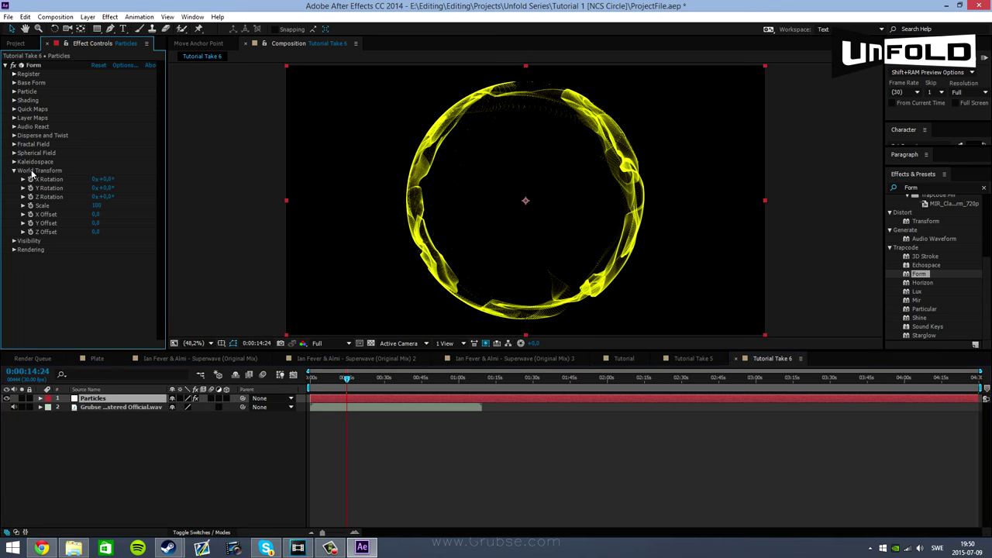
{"action": "left_click", "coordinate": [95, 205]}
{"action": "type", "text": "80"}
{"action": "key", "text": "Return"}
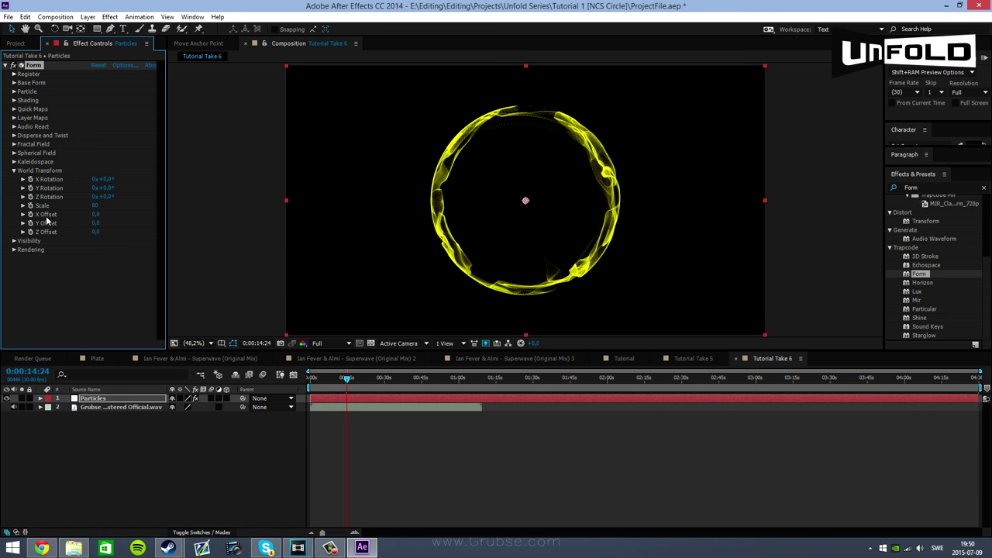
Try X Offset values 150, 550, 450 and 350, then settle on 400
{"action": "left_click", "coordinate": [98, 215]}
{"action": "type", "text": "150"}
{"action": "key", "text": "Return"}
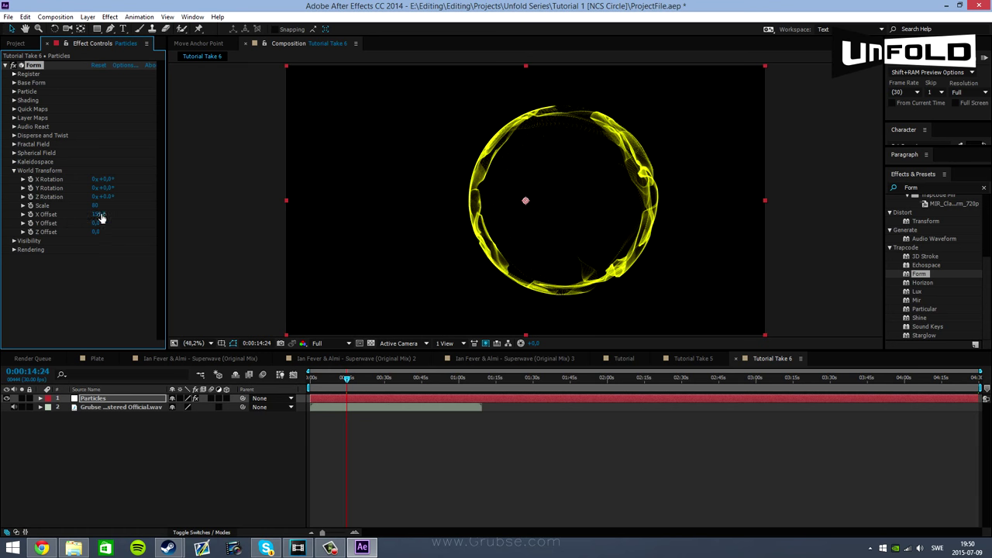
{"action": "key", "text": "Return"}
{"action": "type", "text": "550"}
{"action": "key", "text": "Return"}
{"action": "key", "text": "Return"}
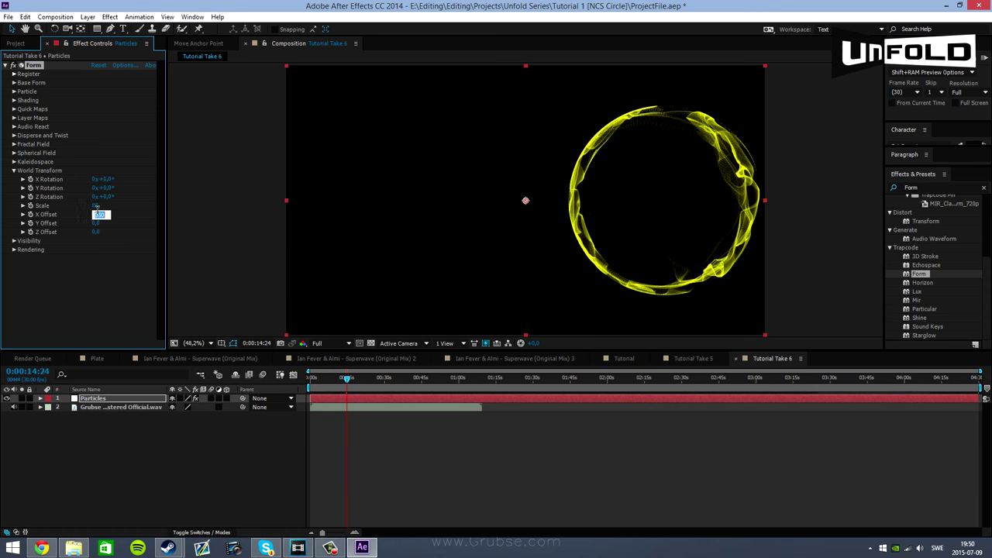
{"action": "type", "text": "450"}
{"action": "key", "text": "Return"}
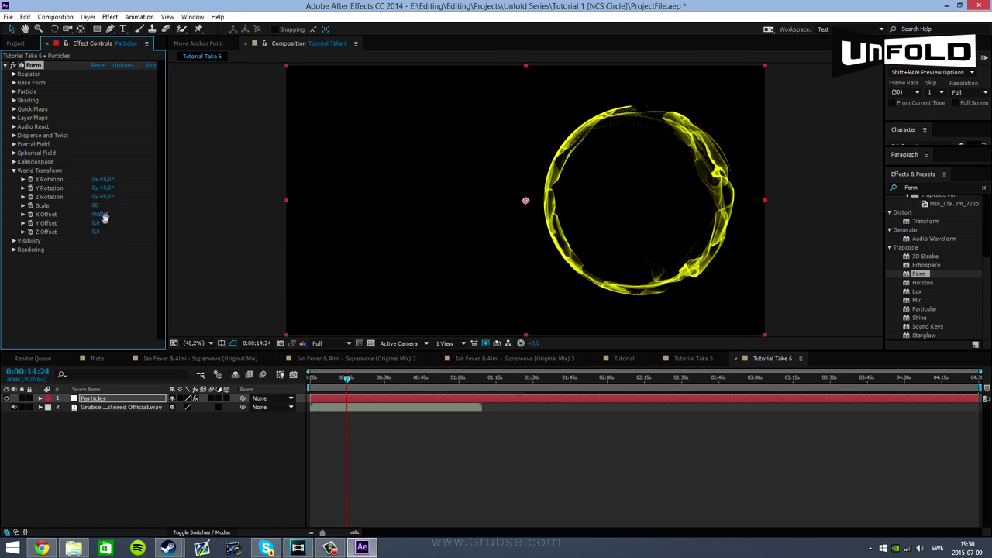
{"action": "key", "text": "Return"}
{"action": "type", "text": "350"}
{"action": "key", "text": "Return"}
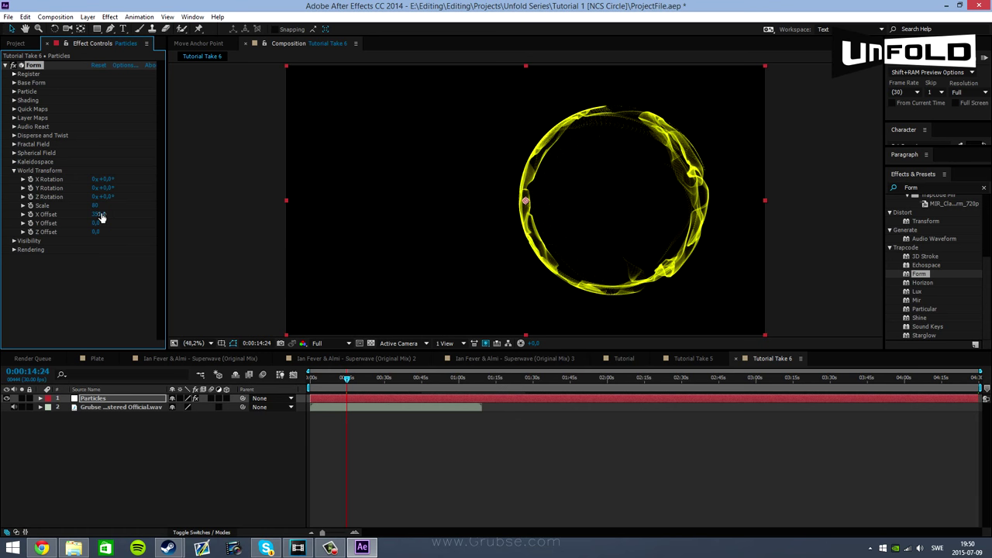
{"action": "key", "text": "Return"}
{"action": "type", "text": "400"}
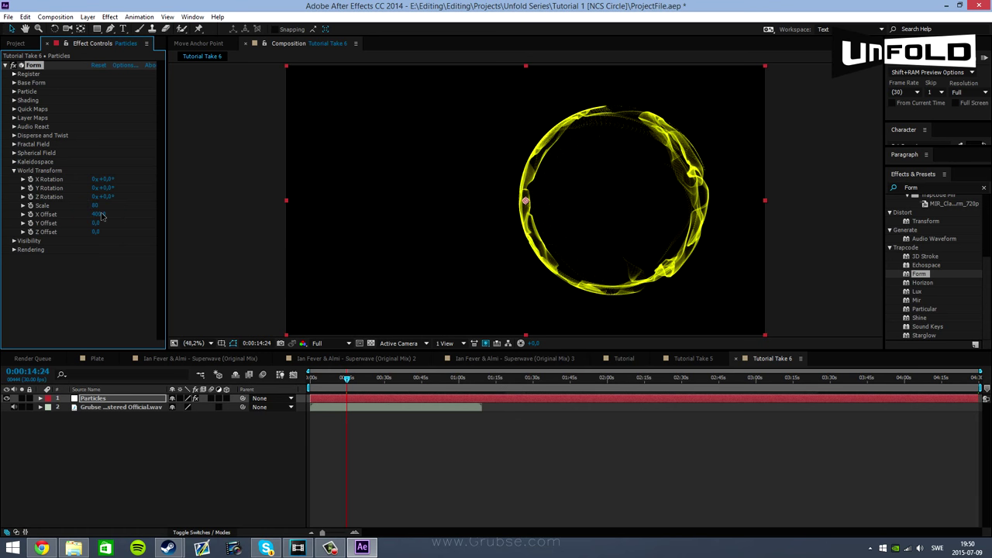
{"action": "key", "text": "Return"}
{"action": "left_click", "coordinate": [794, 167]}
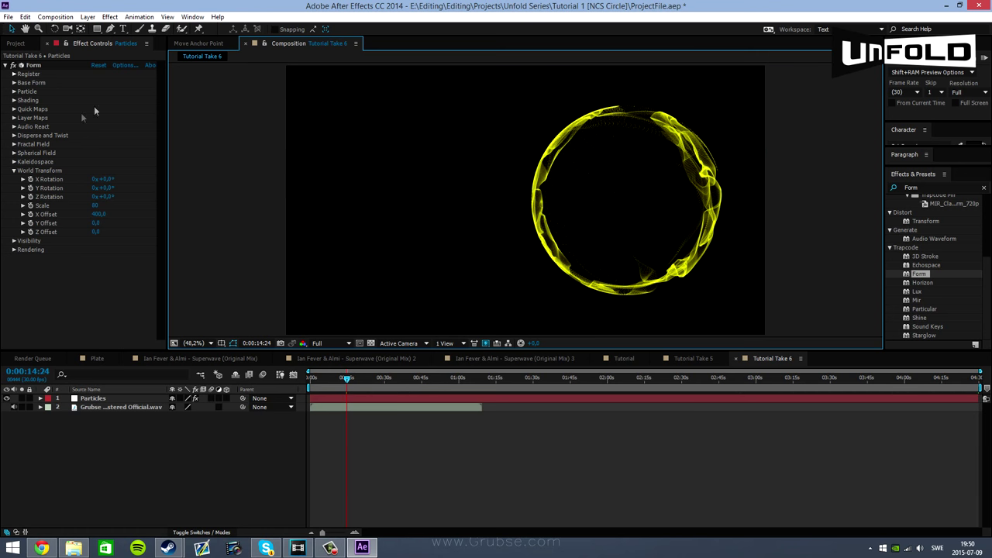
{"action": "left_click", "coordinate": [16, 179]}
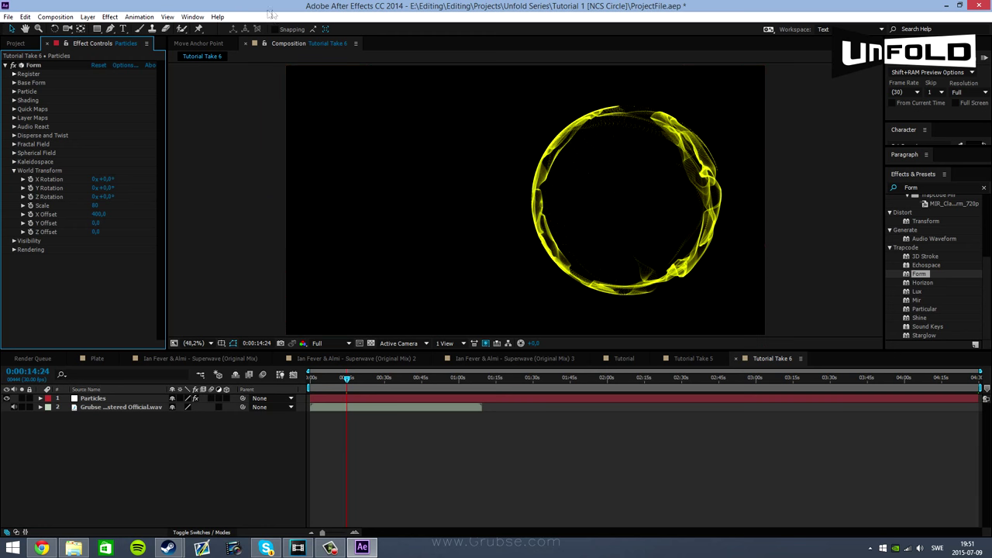
{"action": "left_click_drag", "start_coordinate": [255, 64], "coordinate": [779, 303]}
{"action": "left_click", "coordinate": [779, 303]}
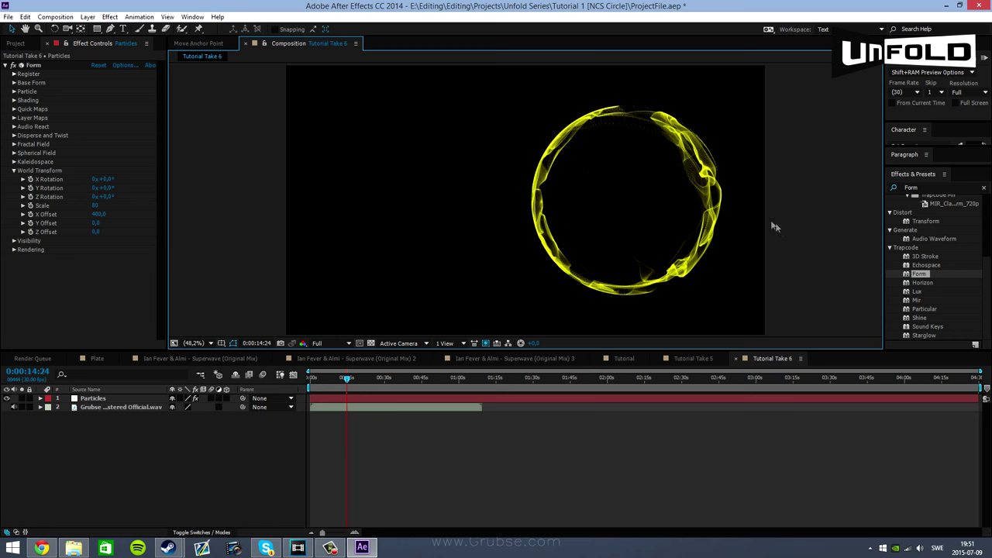
{"action": "key", "text": "comma"}
{"action": "key", "text": "comma"}
{"action": "key", "text": "period"}
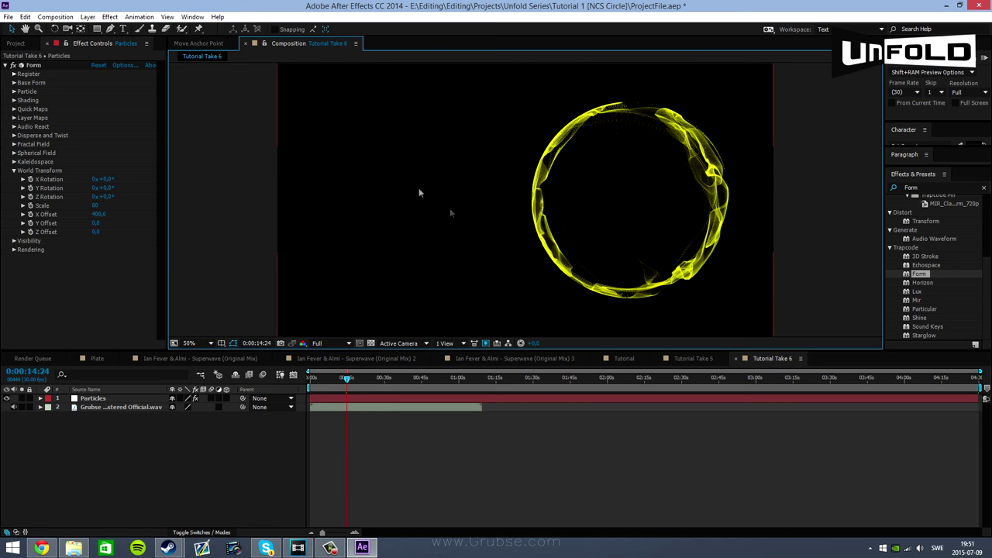
Drag the Dark-city wallpaper JPEG into the timeline as the bottom layer and preview frames
{"action": "left_click", "coordinate": [19, 43]}
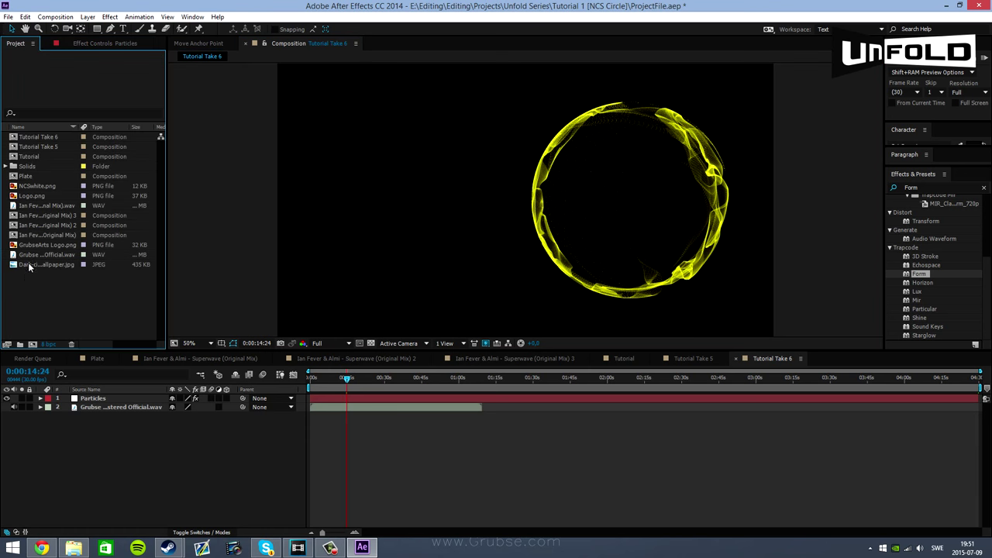
{"action": "left_click_drag", "start_coordinate": [29, 266], "coordinate": [97, 468]}
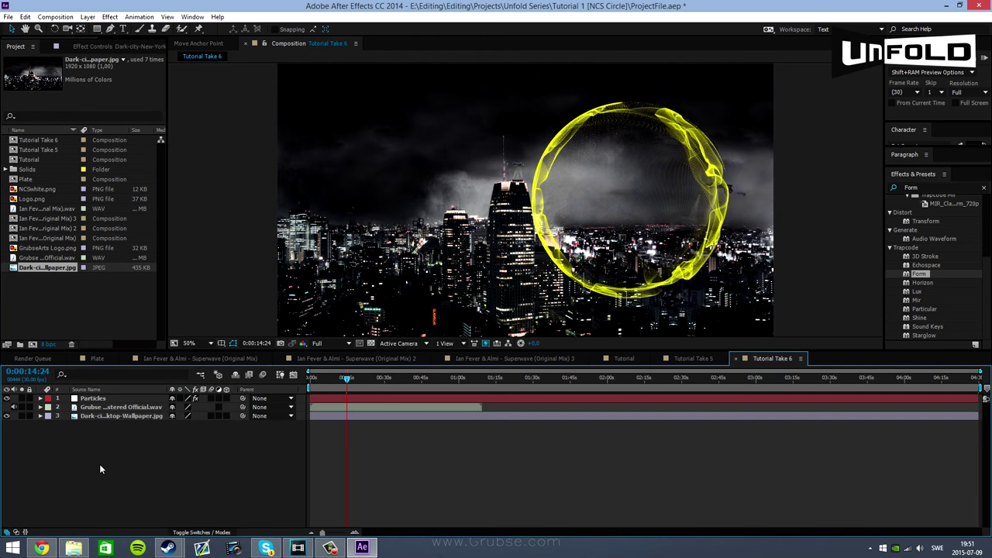
{"action": "left_click", "coordinate": [69, 311]}
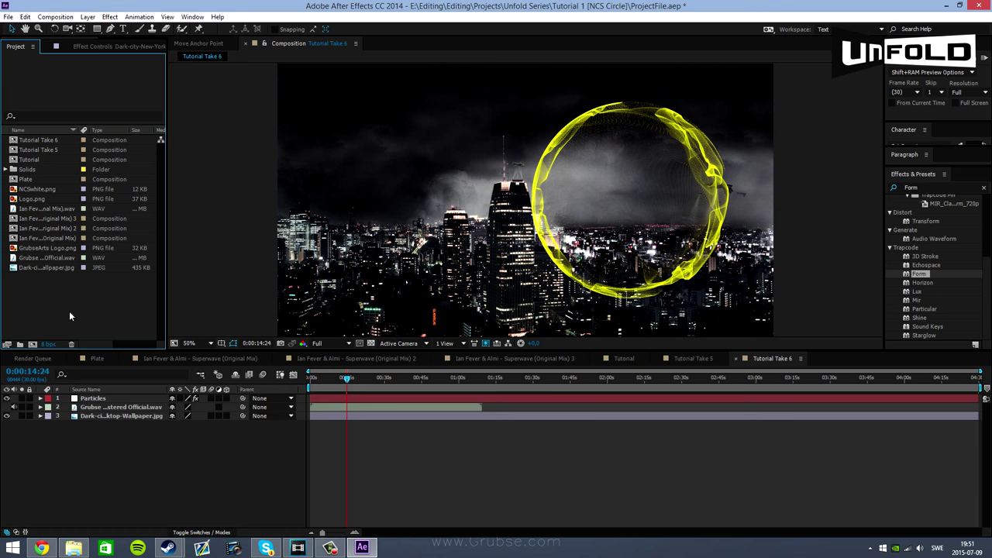
{"action": "left_click", "coordinate": [94, 417]}
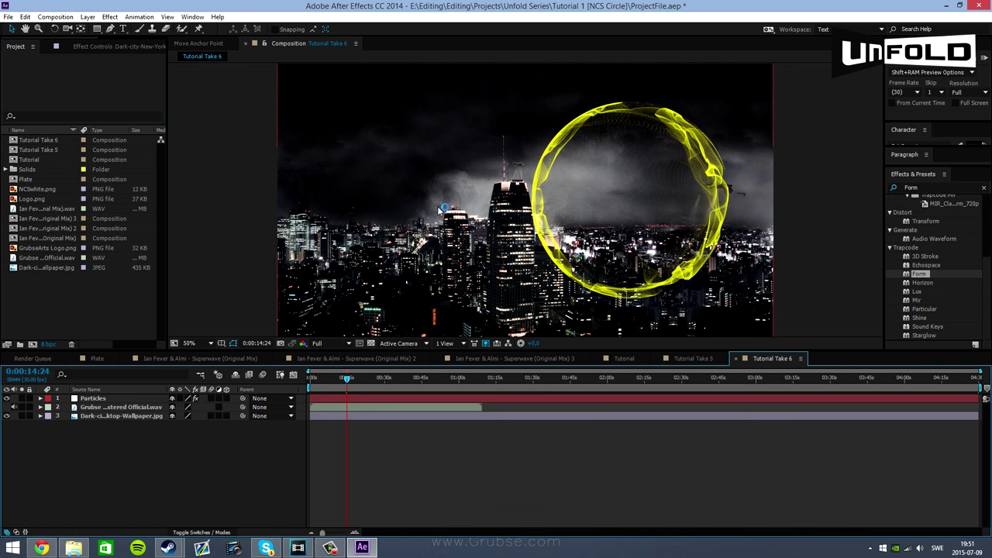
{"action": "left_click", "coordinate": [438, 380]}
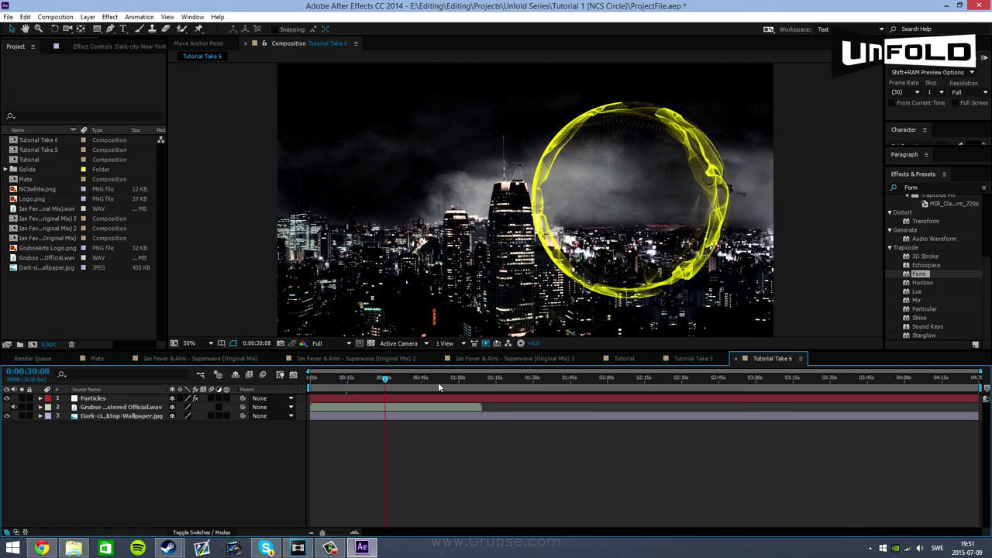
{"action": "left_click", "coordinate": [351, 380]}
Add NCSwhite.png above the wallpaper and set its Scale to 80%
{"action": "left_click", "coordinate": [47, 189]}
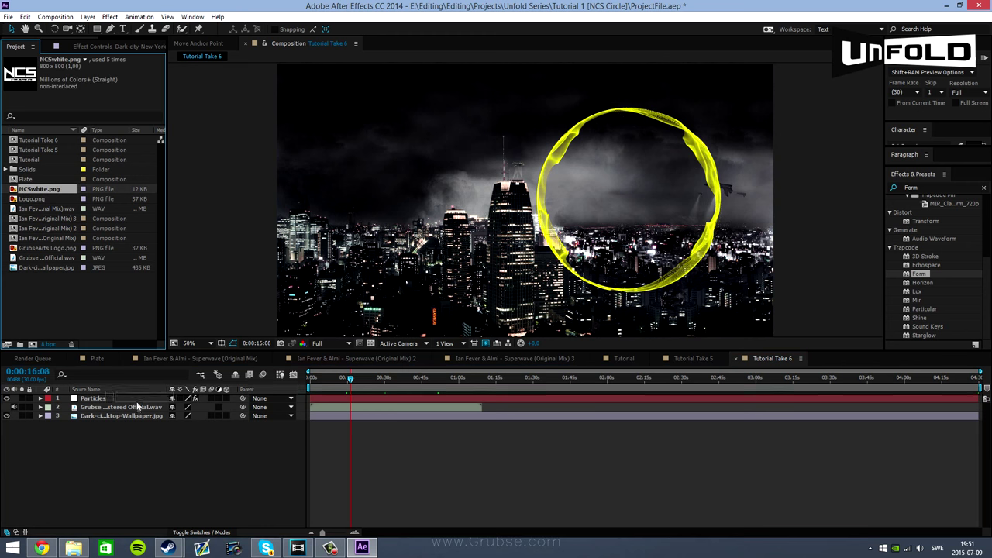
{"action": "left_click_drag", "start_coordinate": [138, 406], "coordinate": [136, 403]}
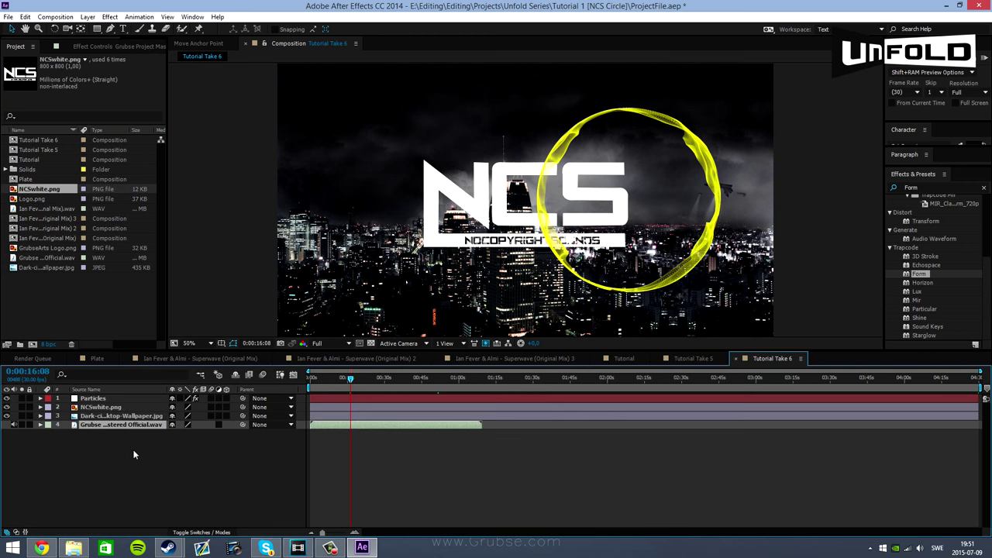
{"action": "left_click", "coordinate": [124, 407]}
{"action": "key", "text": "s"}
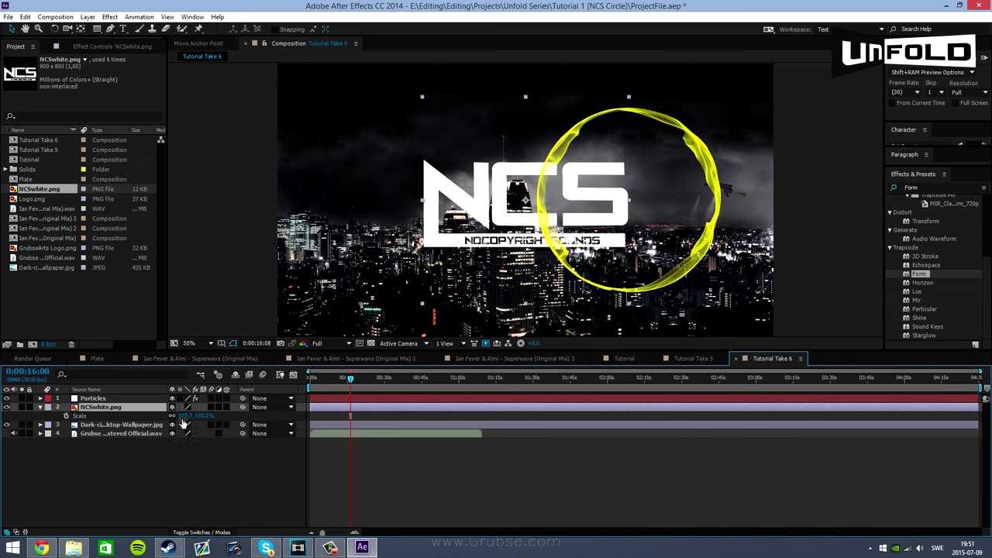
{"action": "left_click", "coordinate": [185, 416]}
{"action": "type", "text": "80"}
{"action": "key", "text": "Return"}
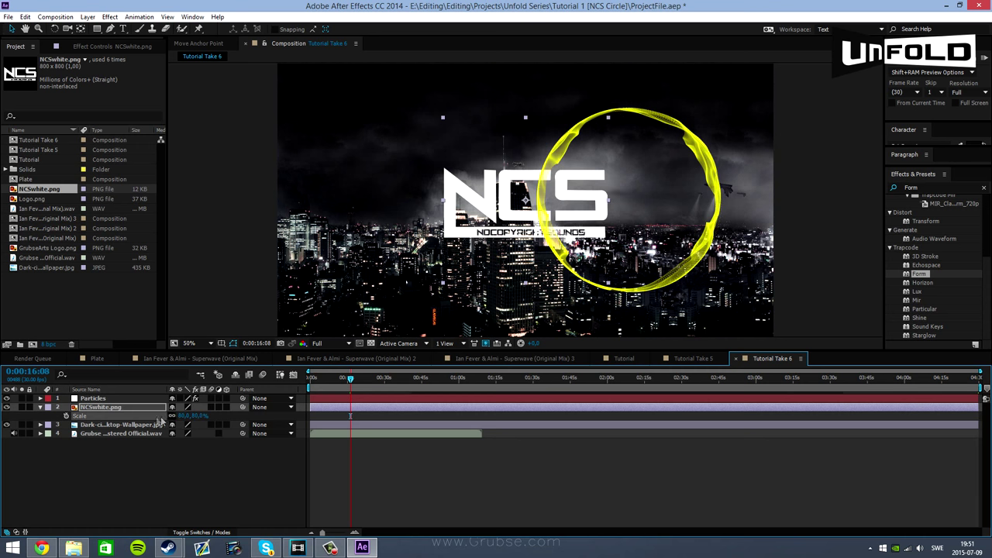
Set the logo's Position X to 618, then drag it left to about 532
{"action": "key", "text": "p"}
{"action": "left_click", "coordinate": [177, 416]}
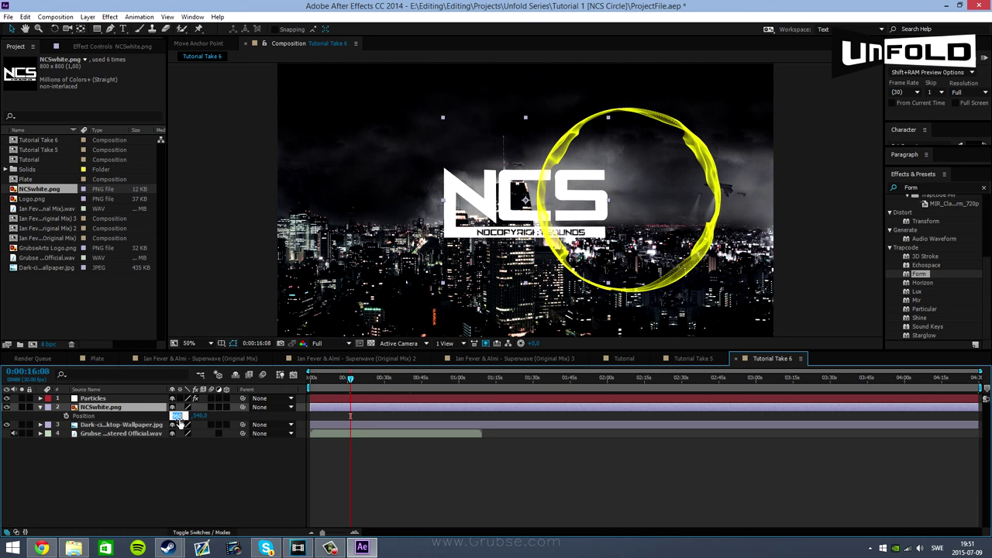
{"action": "type", "text": "618"}
{"action": "key", "text": "Return"}
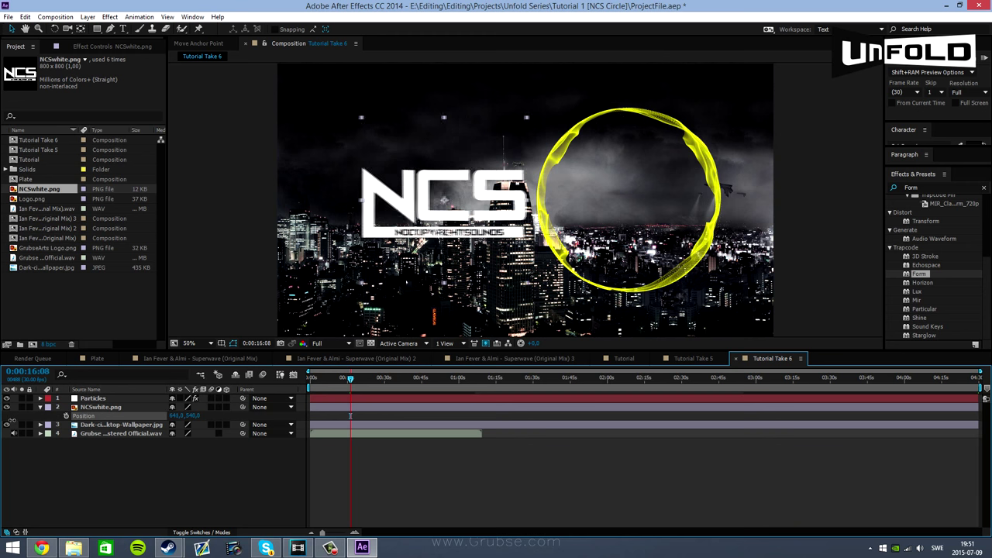
{"action": "left_click_drag", "start_coordinate": [177, 416], "coordinate": [166, 416]}
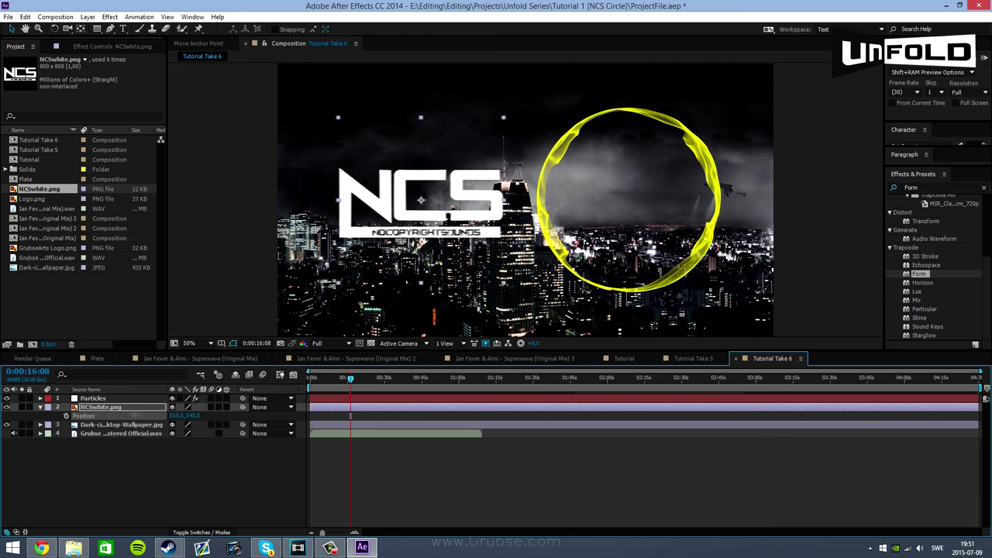
Preview a later frame and select the ring and logo together in the viewer
{"action": "left_click", "coordinate": [402, 380]}
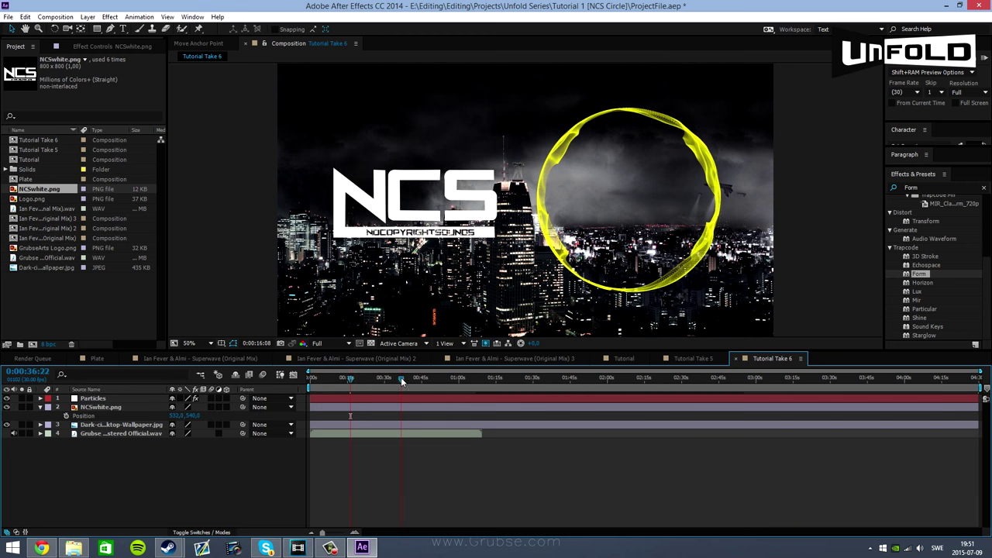
{"action": "left_click", "coordinate": [446, 382]}
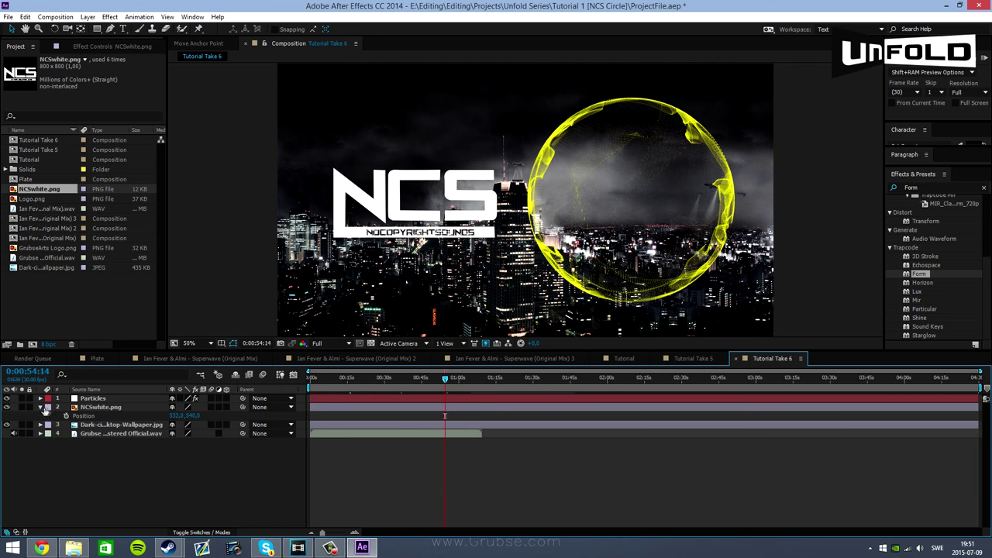
{"action": "left_click", "coordinate": [478, 243]}
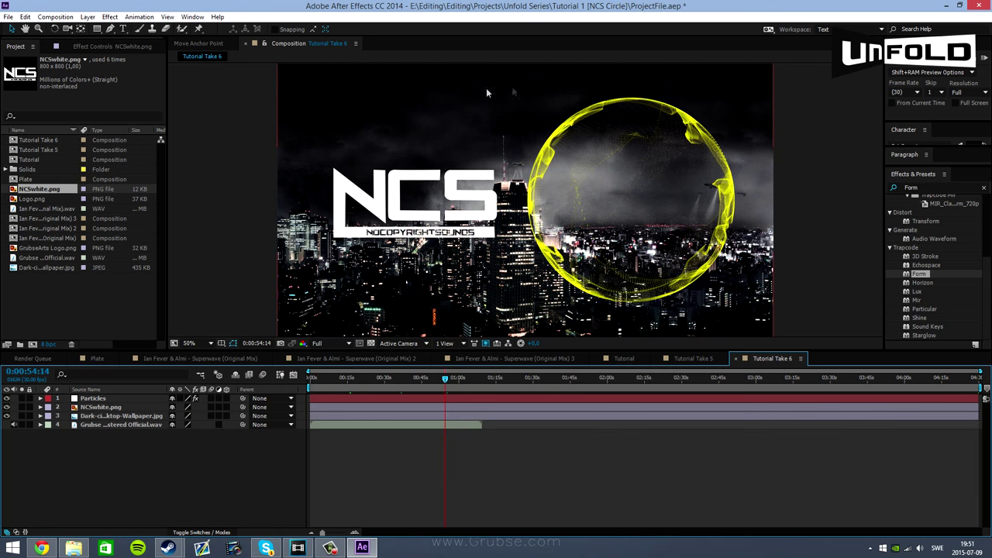
{"action": "left_click_drag", "start_coordinate": [811, 87], "coordinate": [508, 324]}
{"action": "left_click_drag", "start_coordinate": [245, 152], "coordinate": [576, 277]}
Search for Glow in Effects & Presets and apply it to the Particles layer
{"action": "key", "text": "comma"}
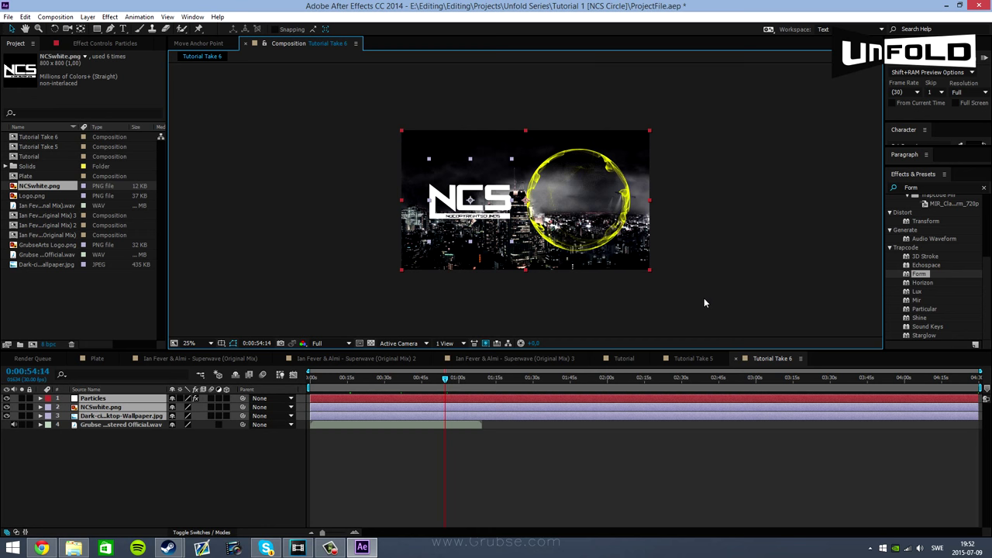
{"action": "left_click", "coordinate": [703, 303]}
{"action": "key", "text": "period"}
{"action": "left_click", "coordinate": [919, 187]}
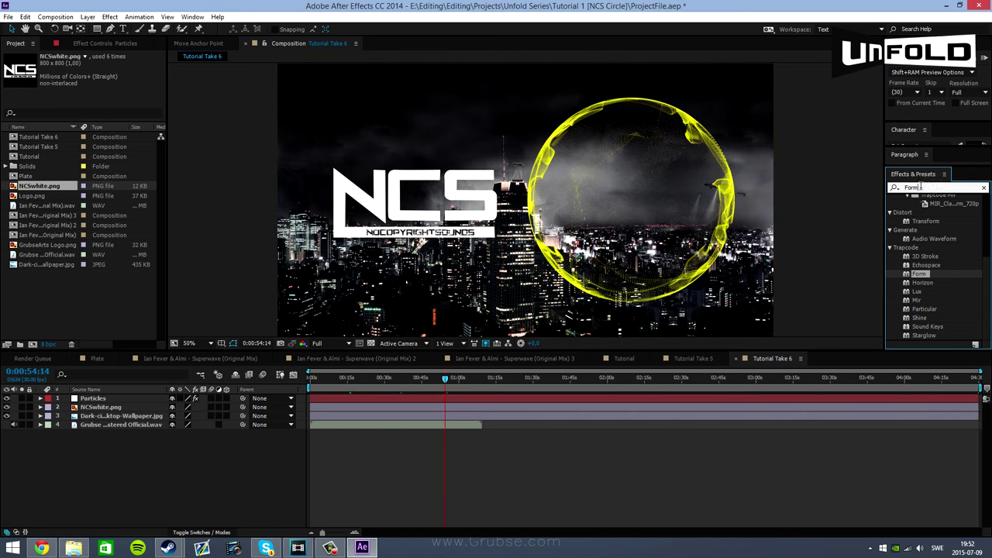
{"action": "type", "text": "Form"}
{"action": "key", "text": "BackSpace"}
{"action": "key", "text": "BackSpace"}
{"action": "key", "text": "BackSpace"}
{"action": "key", "text": "BackSpace"}
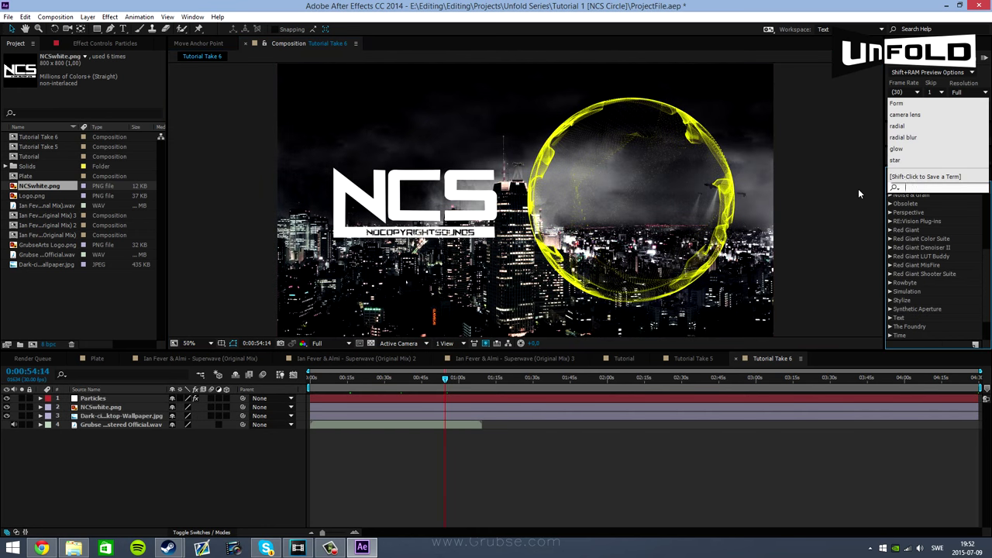
{"action": "type", "text": "Glow"}
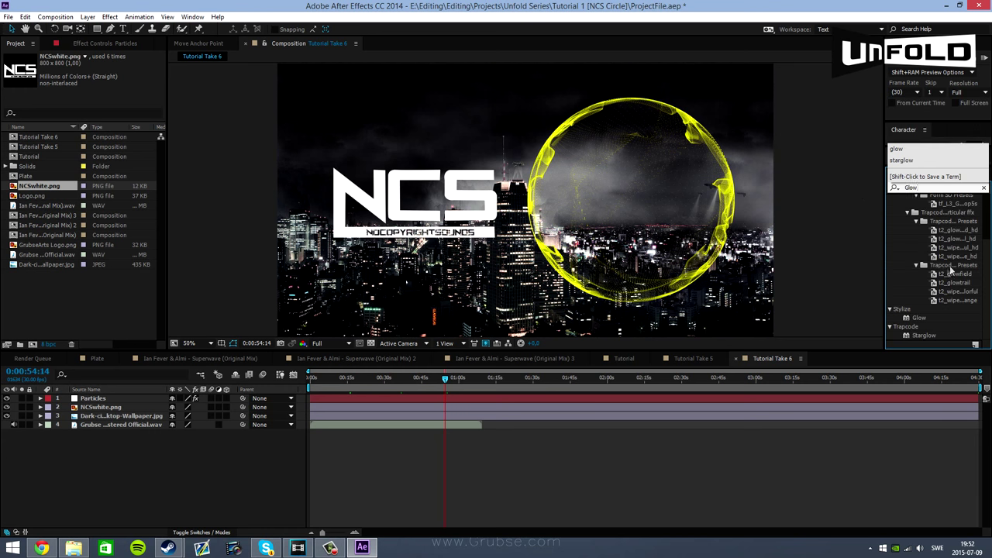
{"action": "left_click_drag", "start_coordinate": [915, 326], "coordinate": [496, 201]}
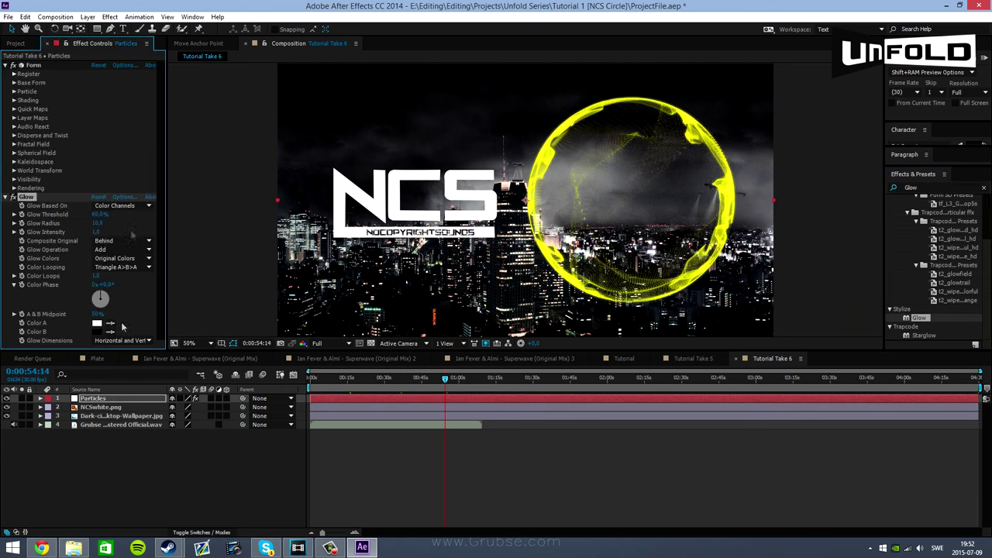
Fit the composition in the viewer and collapse the Form and Glow effect groups
{"action": "scroll", "coordinate": [540, 132], "scroll_direction": "up", "scroll_amount": 1}
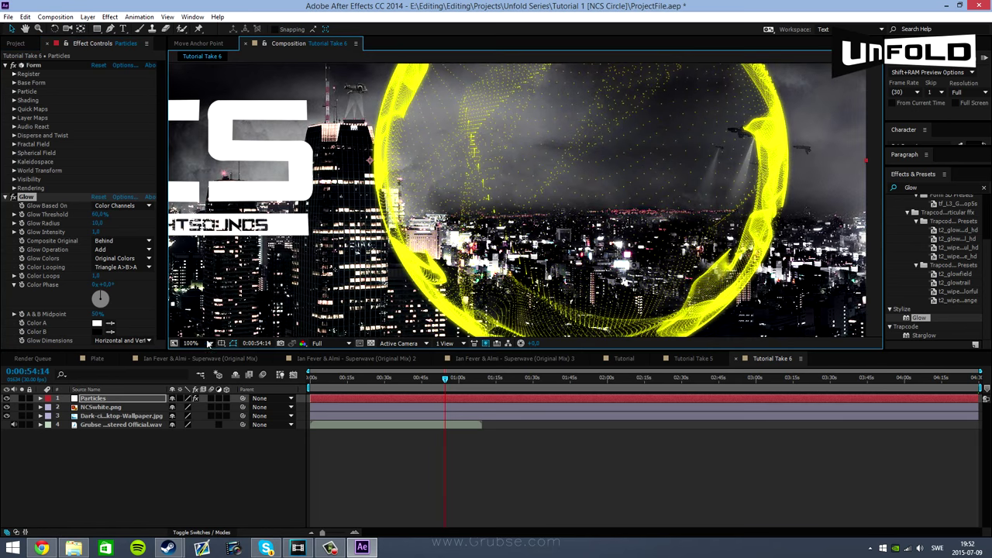
{"action": "left_click", "coordinate": [208, 343]}
{"action": "left_click", "coordinate": [203, 363]}
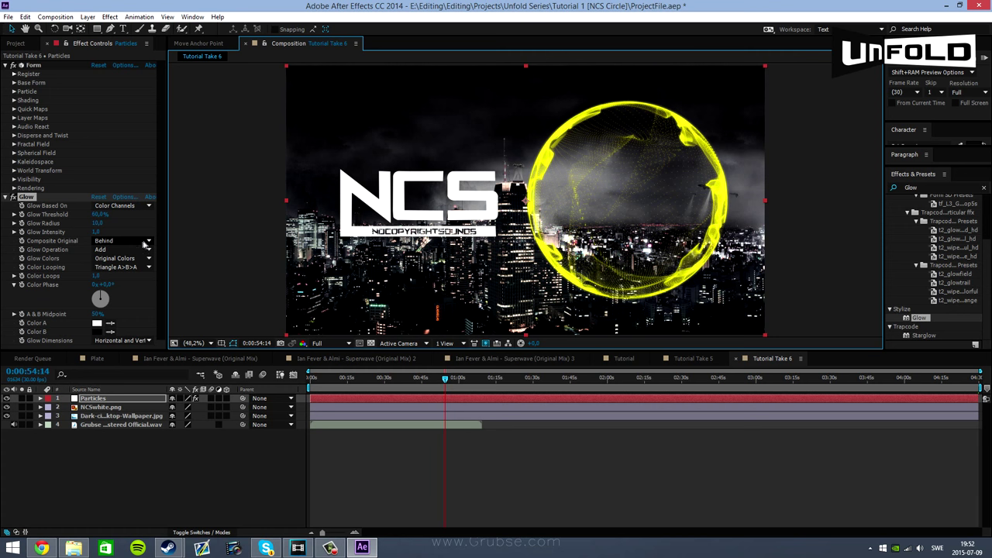
{"action": "left_click", "coordinate": [7, 197]}
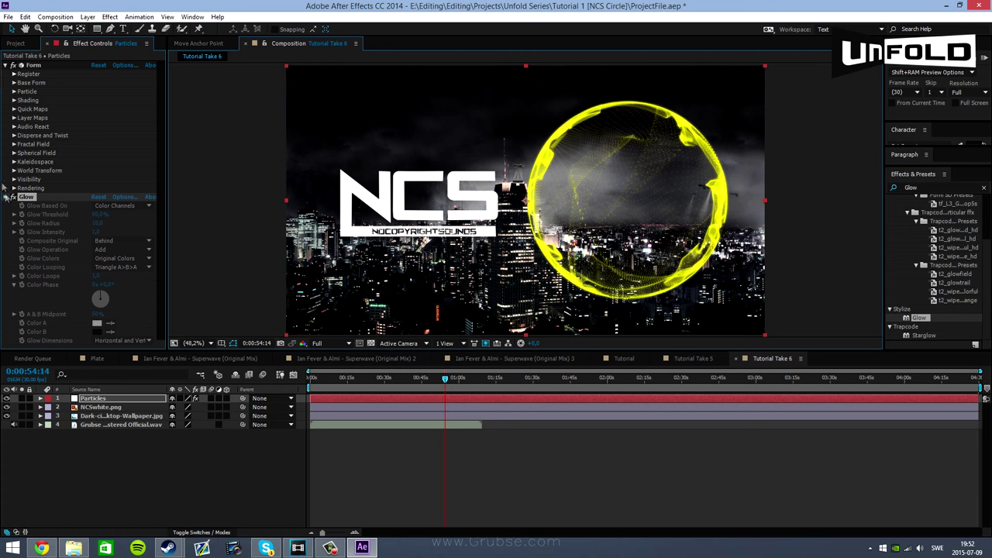
{"action": "left_click", "coordinate": [6, 65]}
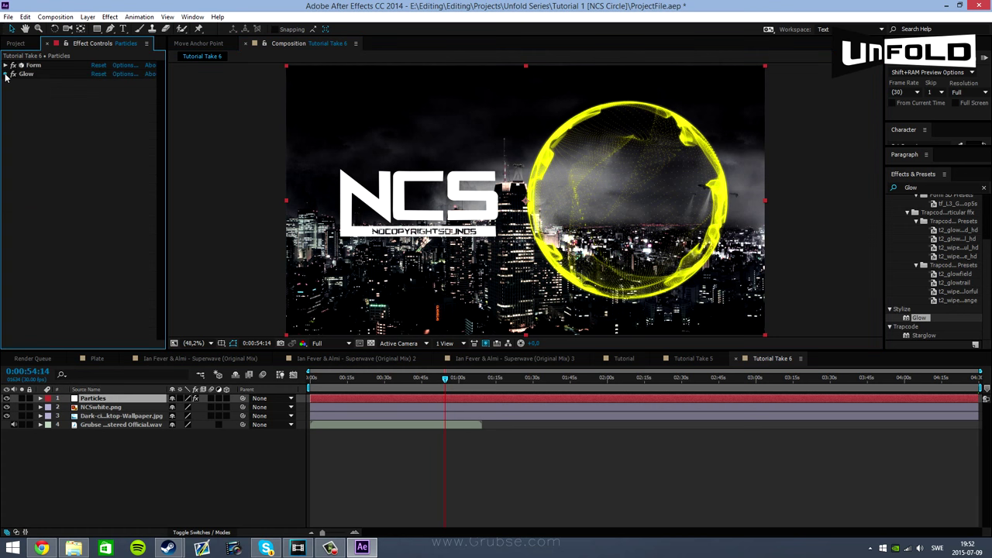
{"action": "left_click", "coordinate": [6, 74]}
{"action": "left_click", "coordinate": [6, 74]}
{"action": "left_click", "coordinate": [943, 186]}
{"action": "type", "text": "Shine"}
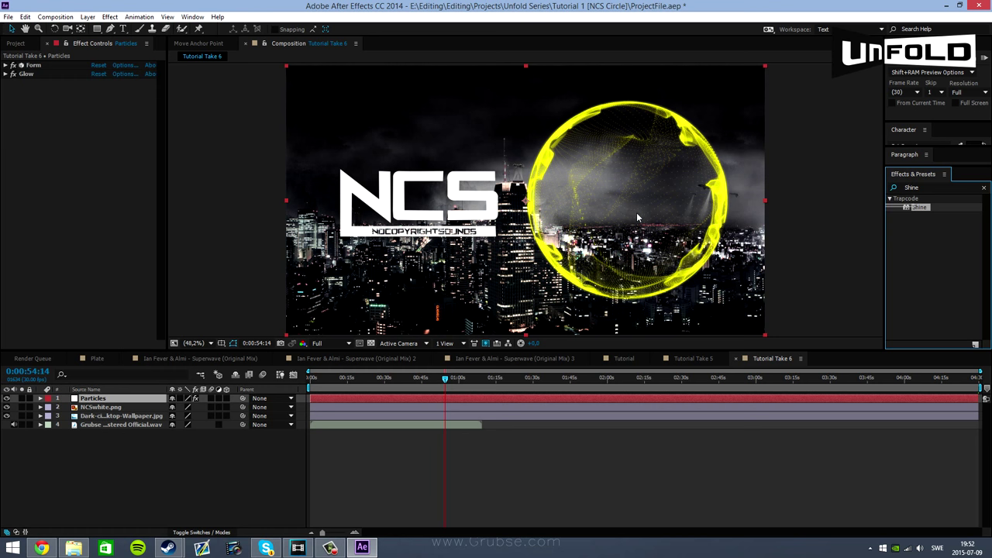
Apply Trapcode Shine to the Particles layer with its Source Point at the ring's centre
{"action": "left_click_drag", "start_coordinate": [917, 208], "coordinate": [56, 140]}
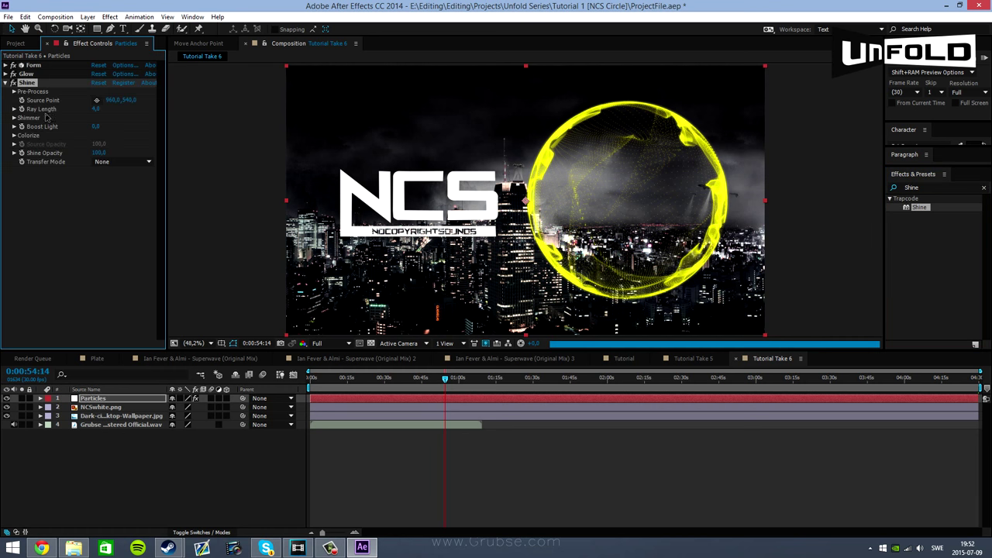
{"action": "left_click", "coordinate": [97, 100]}
{"action": "left_click", "coordinate": [619, 195]}
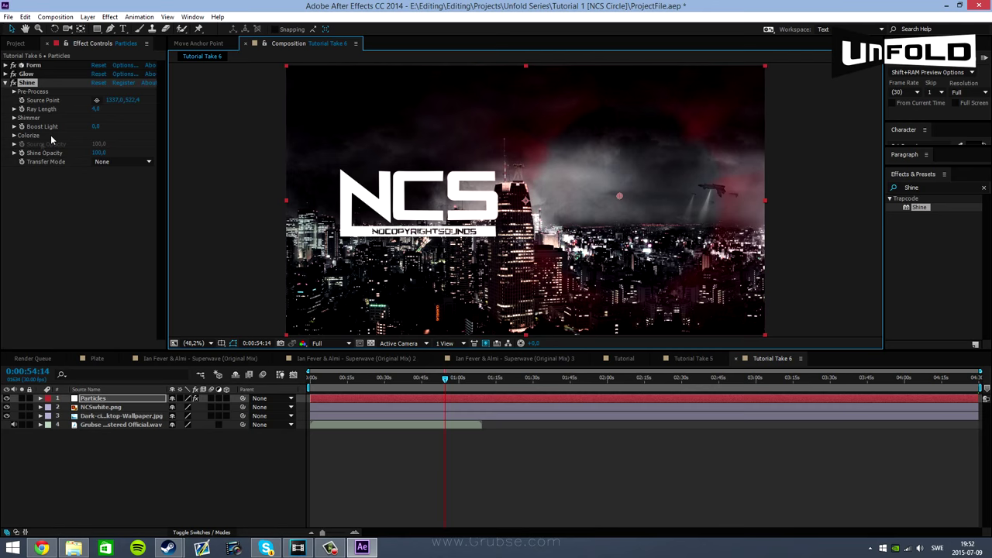
{"action": "left_click", "coordinate": [105, 161]}
{"action": "left_click", "coordinate": [117, 184]}
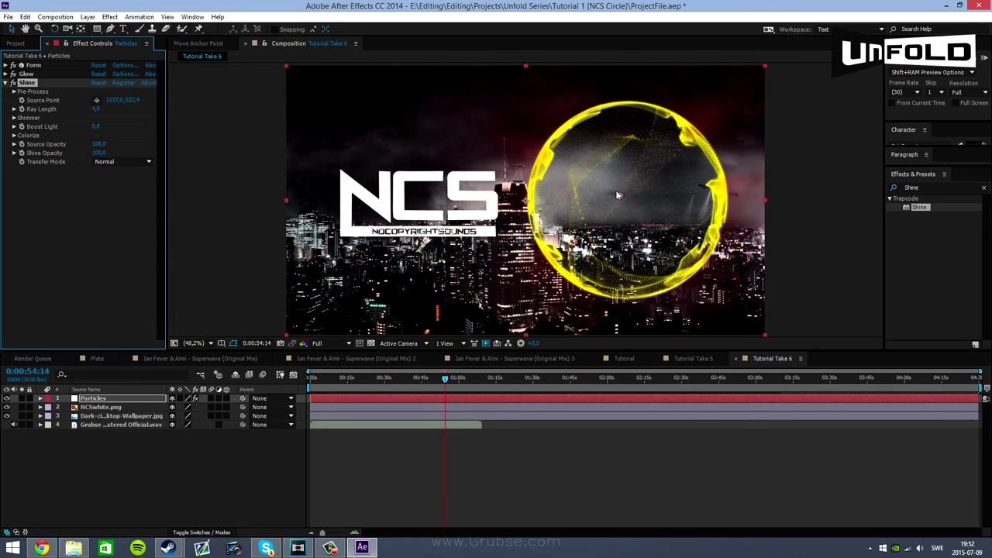
{"action": "left_click", "coordinate": [96, 100]}
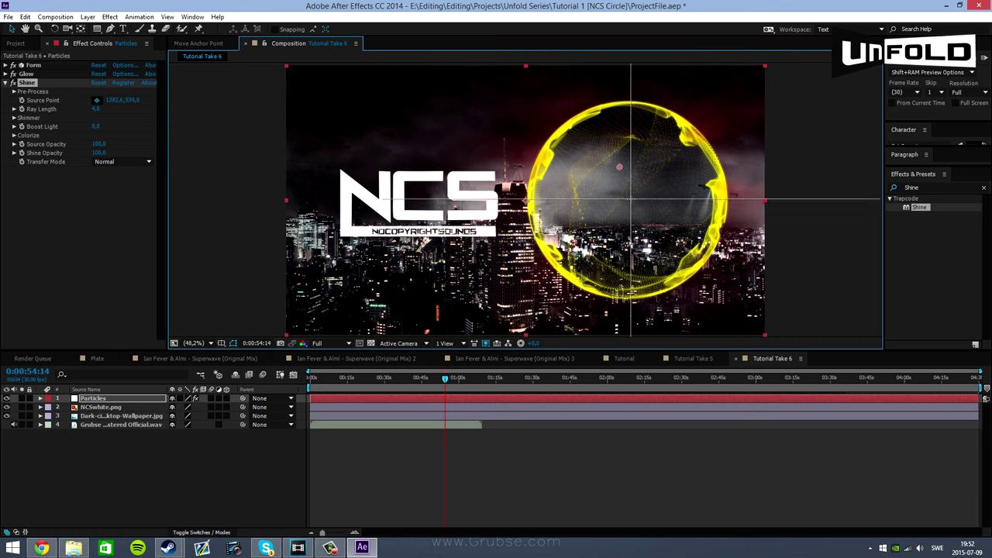
{"action": "left_click", "coordinate": [632, 202]}
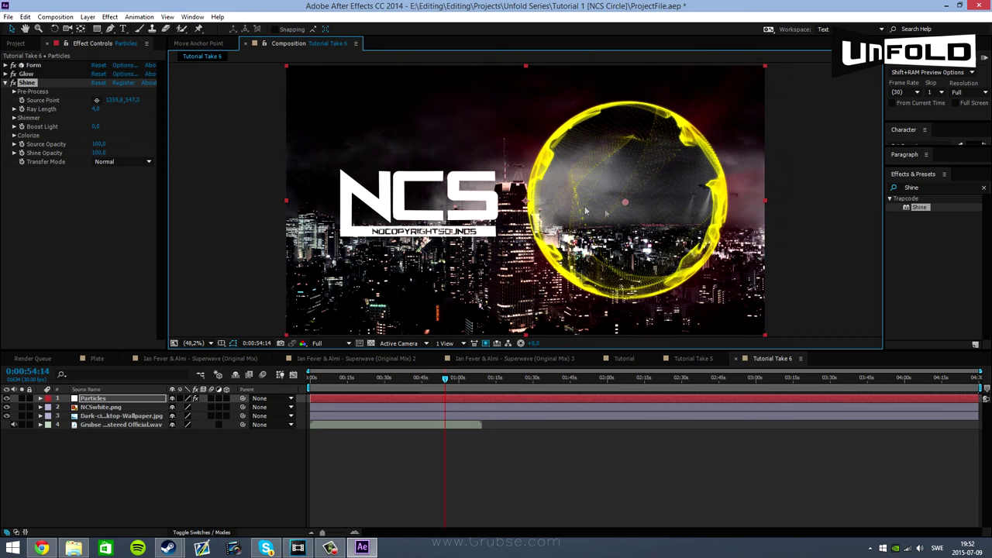
Try Shine Transfer Modes None and Add before settling on Normal
{"action": "left_click", "coordinate": [148, 161]}
{"action": "left_click", "coordinate": [158, 163]}
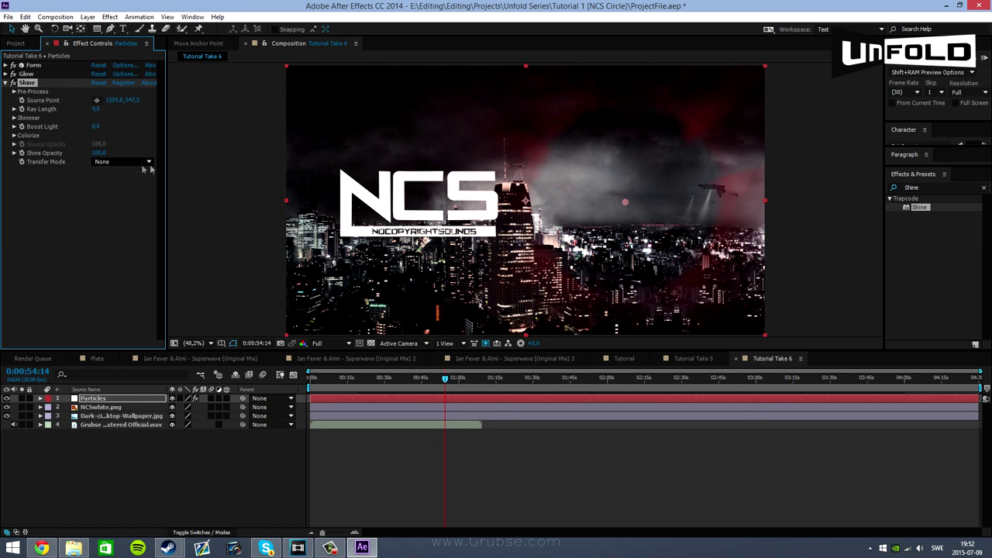
{"action": "left_click", "coordinate": [149, 163]}
{"action": "left_click", "coordinate": [137, 184]}
{"action": "left_click", "coordinate": [139, 163]}
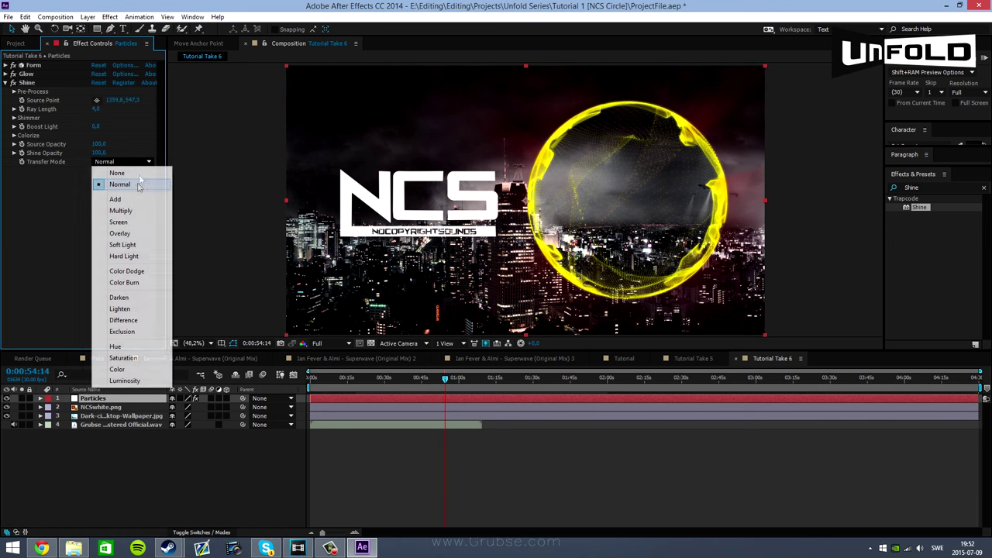
{"action": "left_click", "coordinate": [124, 198]}
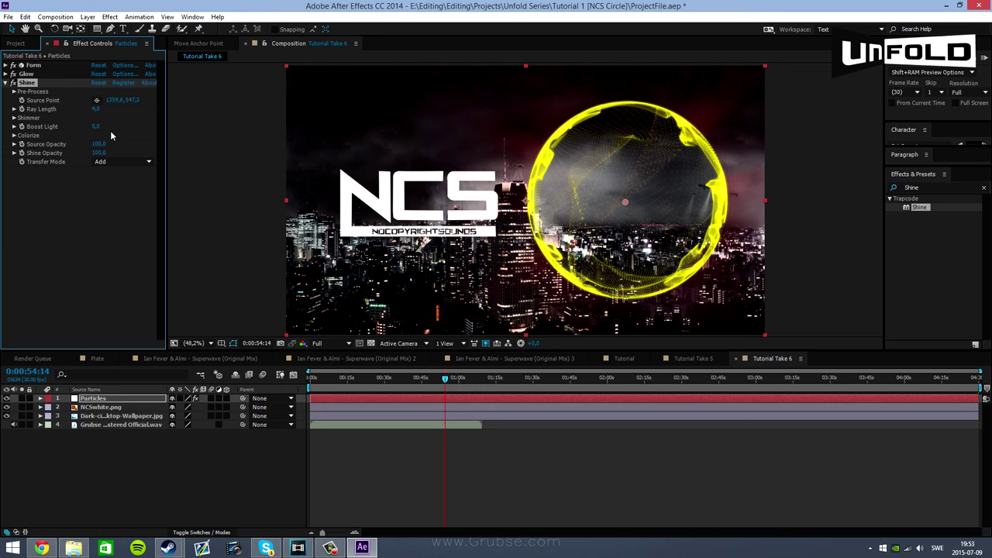
{"action": "left_click", "coordinate": [113, 163]}
{"action": "left_click", "coordinate": [120, 185]}
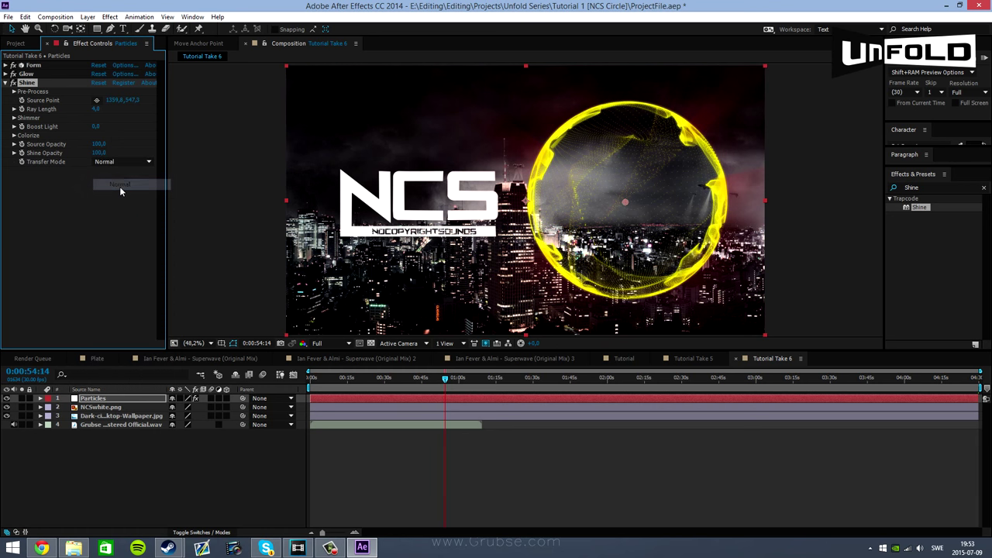
{"action": "left_click", "coordinate": [121, 186]}
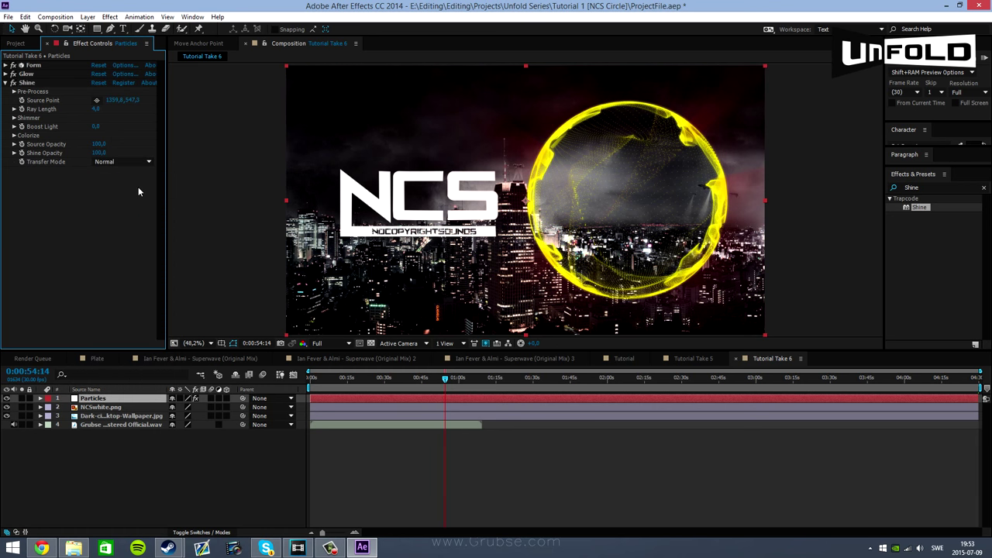
Set Shine's Colorize to One Color and shift the colour from orange to yellow
{"action": "left_click", "coordinate": [14, 136]}
{"action": "left_click", "coordinate": [120, 144]}
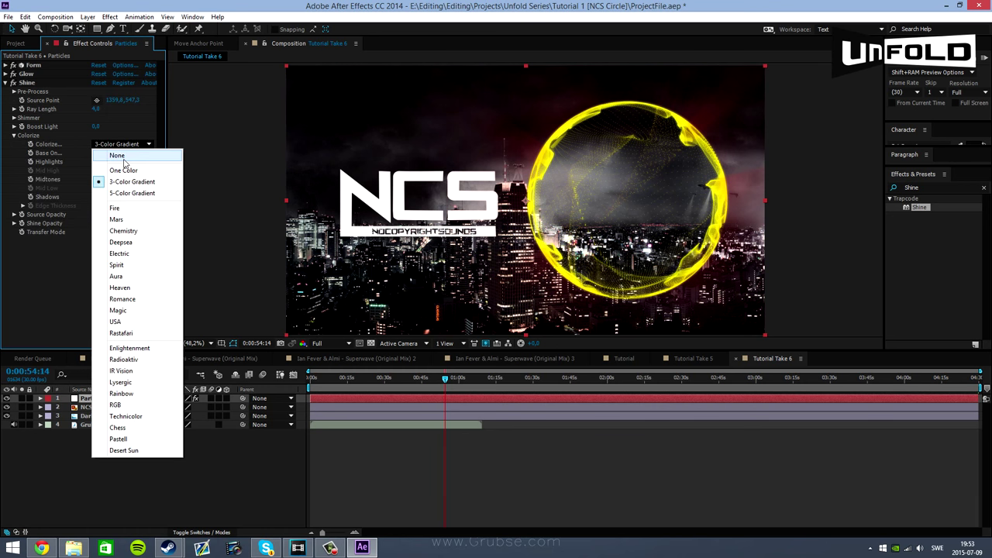
{"action": "left_click", "coordinate": [121, 170]}
{"action": "left_click", "coordinate": [97, 179]}
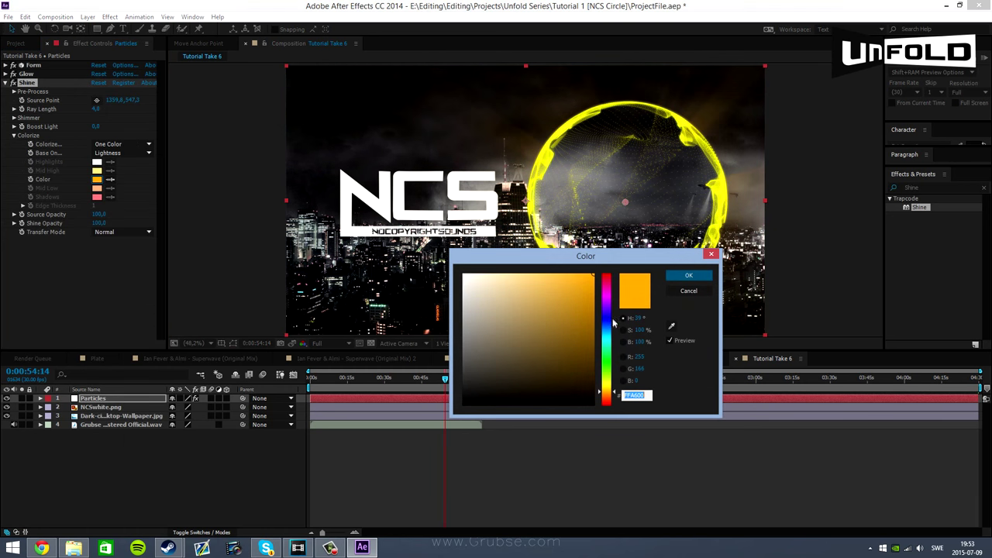
{"action": "left_click_drag", "start_coordinate": [611, 396], "coordinate": [608, 390]}
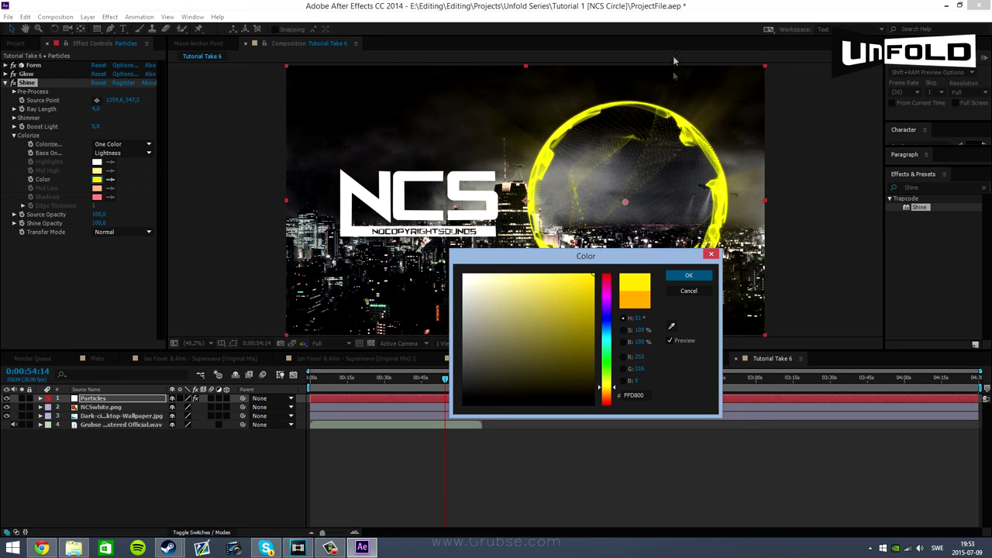
{"action": "left_click", "coordinate": [688, 275]}
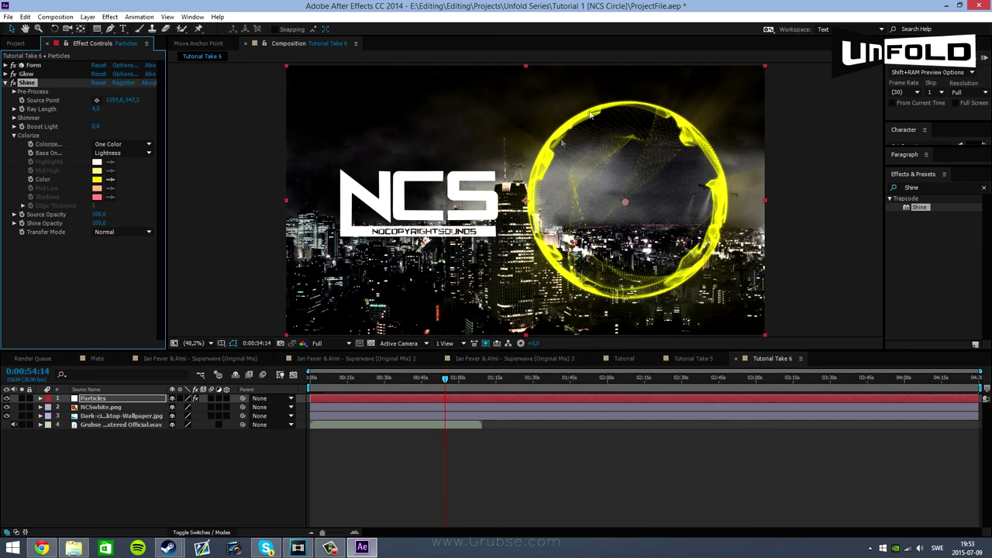
Set Shine Ray Length to 0,7 and Boost Light to 3,0, then collapse Shine
{"action": "left_click", "coordinate": [95, 109]}
{"action": "type", "text": "1"}
{"action": "key", "text": "Return"}
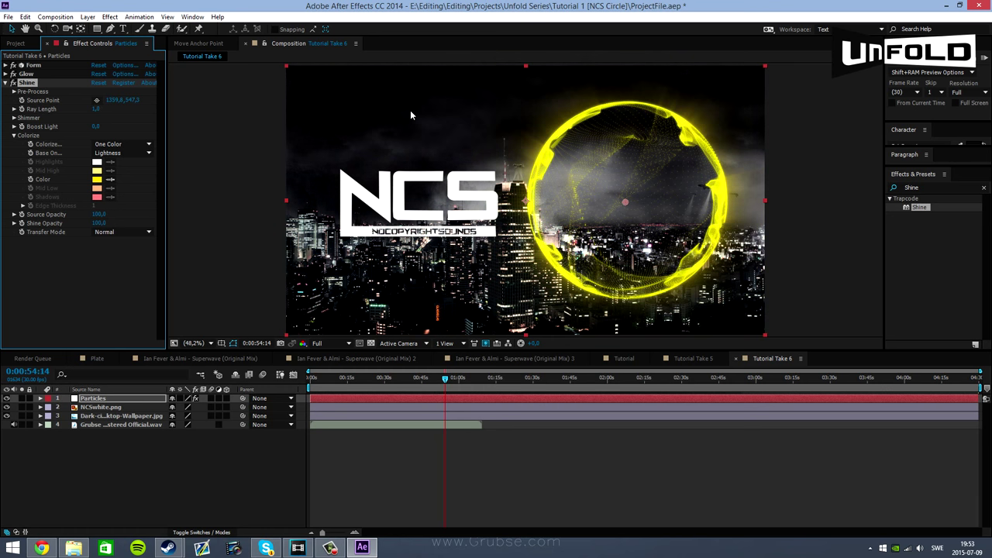
{"action": "left_click", "coordinate": [96, 109]}
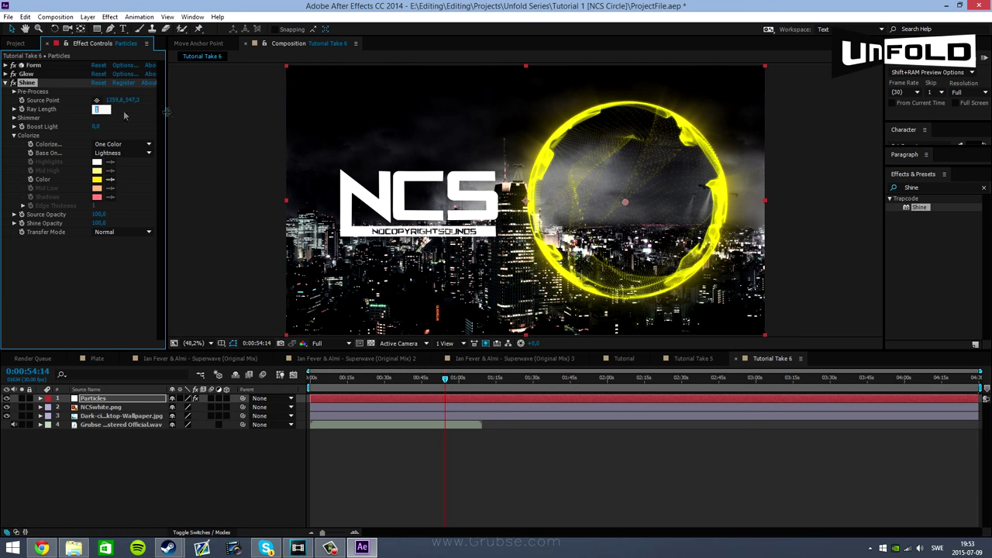
{"action": "type", "text": "0,7"}
{"action": "key", "text": "Return"}
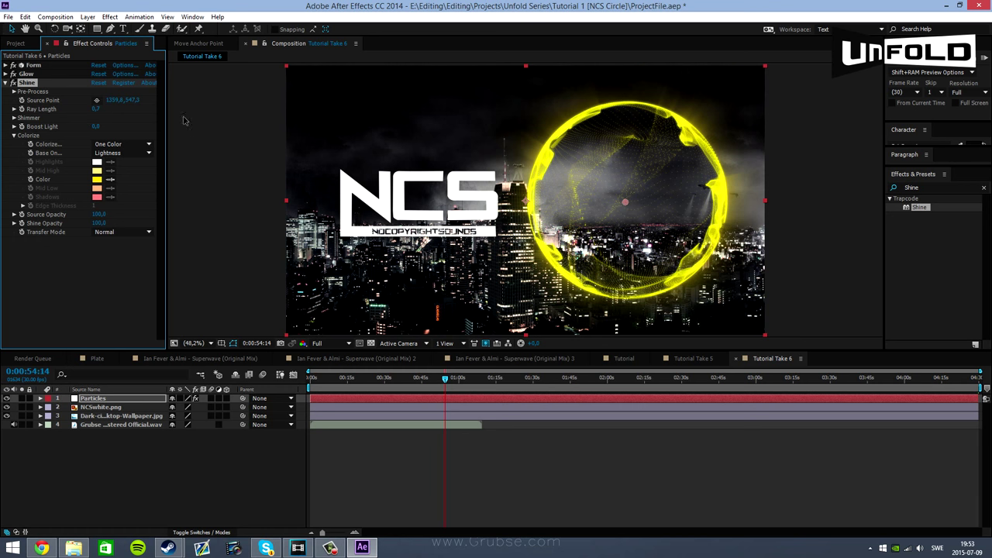
{"action": "left_click", "coordinate": [96, 126]}
{"action": "type", "text": "3"}
{"action": "key", "text": "Return"}
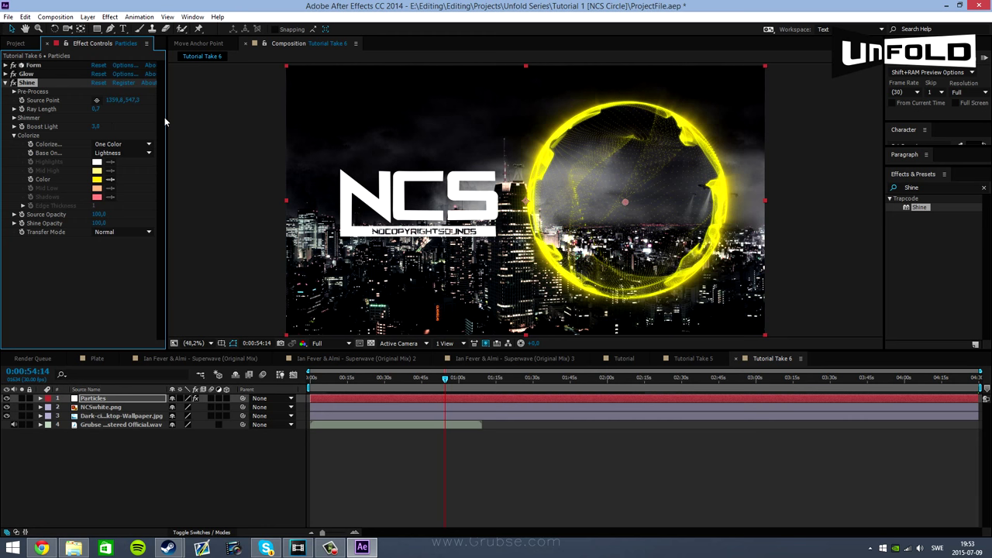
{"action": "left_click", "coordinate": [856, 176]}
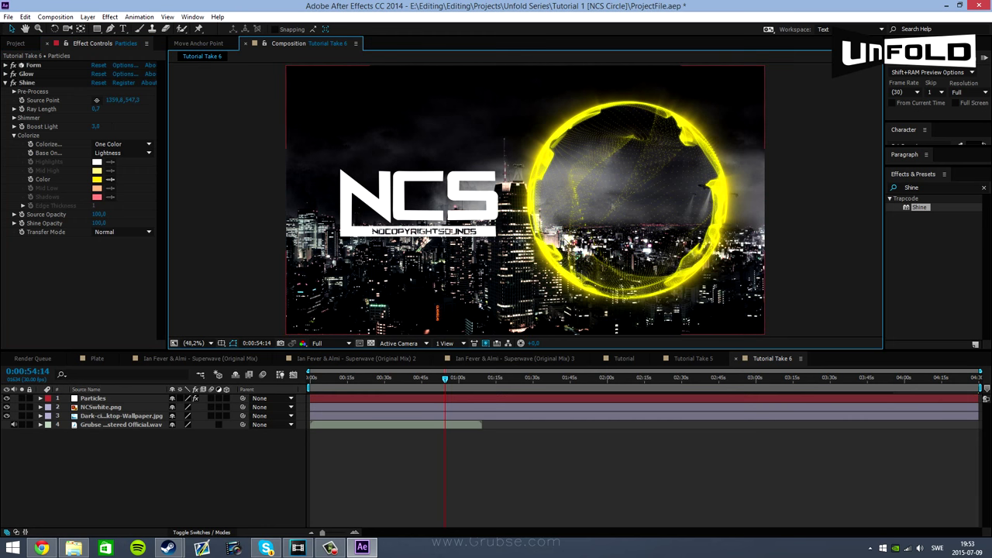
{"action": "left_click", "coordinate": [7, 83]}
Search for Starglow and apply Trapcode Starglow to the Particles layer
{"action": "left_click", "coordinate": [930, 187]}
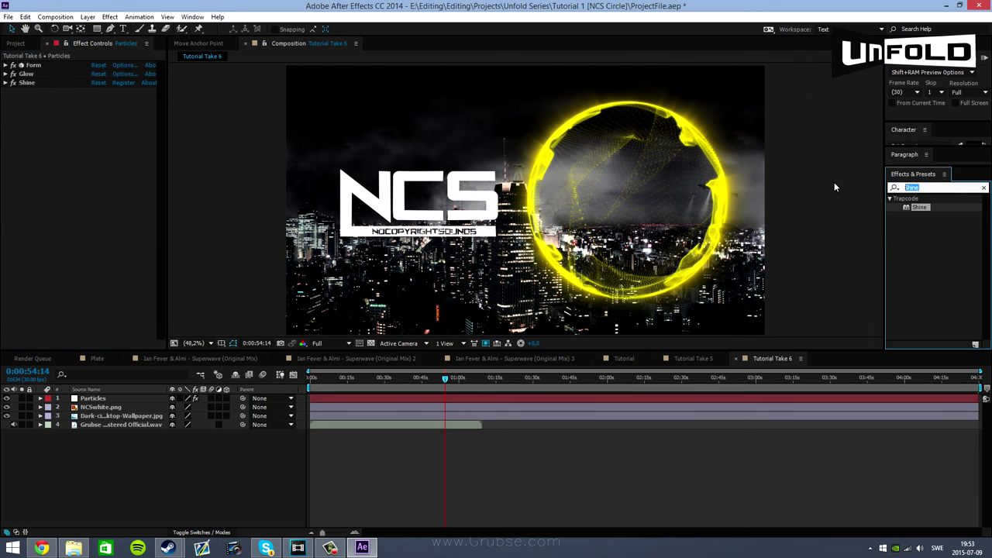
{"action": "type", "text": "Starglow"}
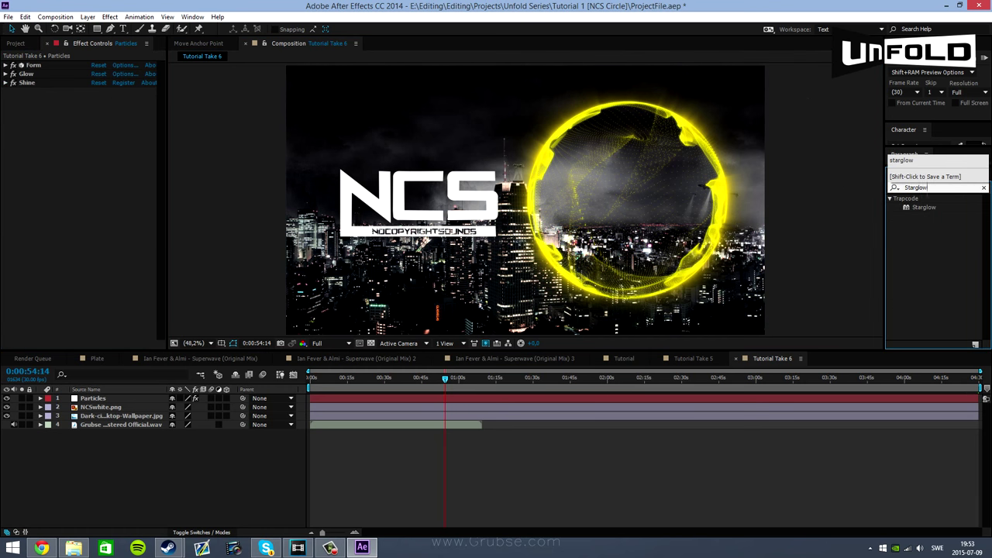
{"action": "left_click", "coordinate": [936, 232]}
{"action": "left_click", "coordinate": [924, 207]}
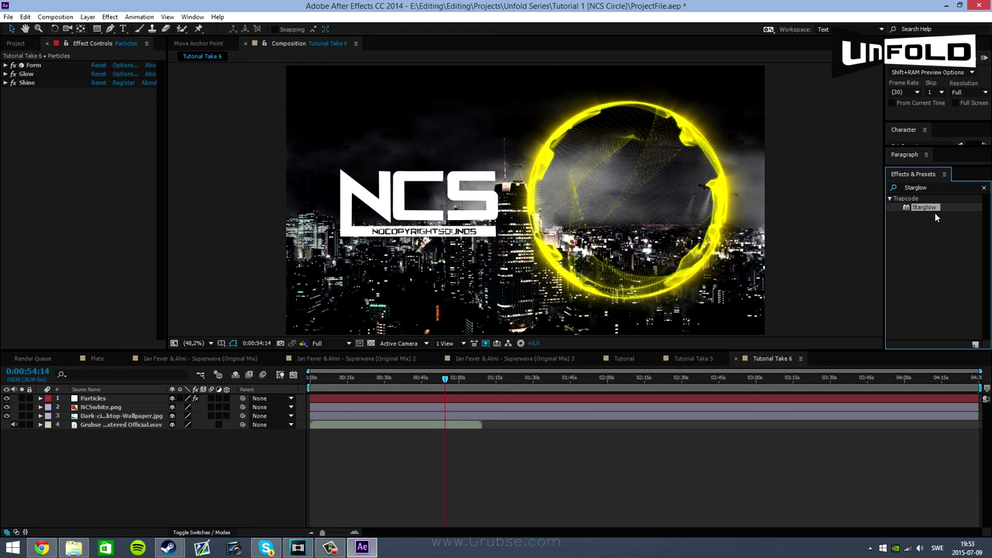
{"action": "left_click_drag", "start_coordinate": [187, 136], "coordinate": [163, 136]}
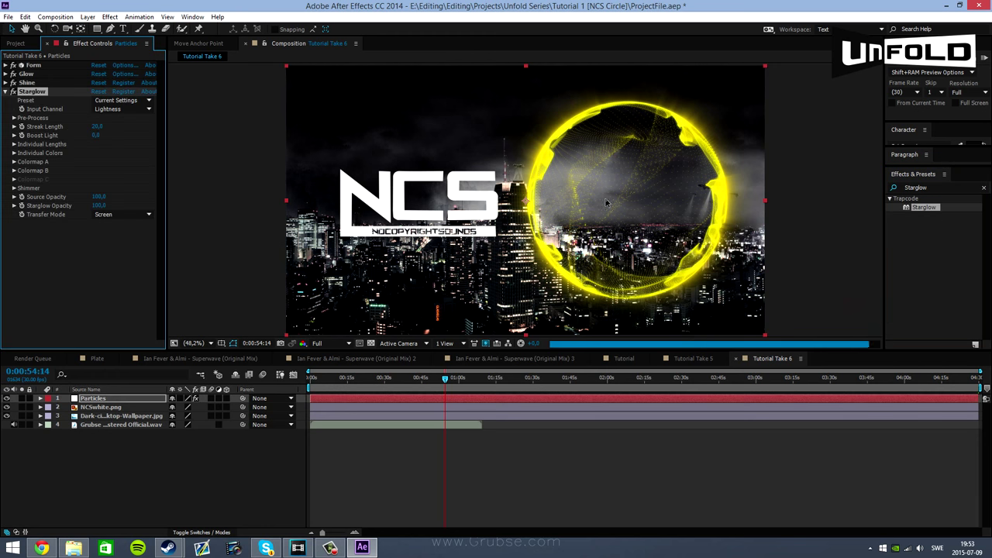
Zoom and pan around the ring to inspect the glow, then fit the composition
{"action": "key", "text": "period"}
{"action": "scroll", "coordinate": [571, 123], "scroll_direction": "up", "scroll_amount": 2}
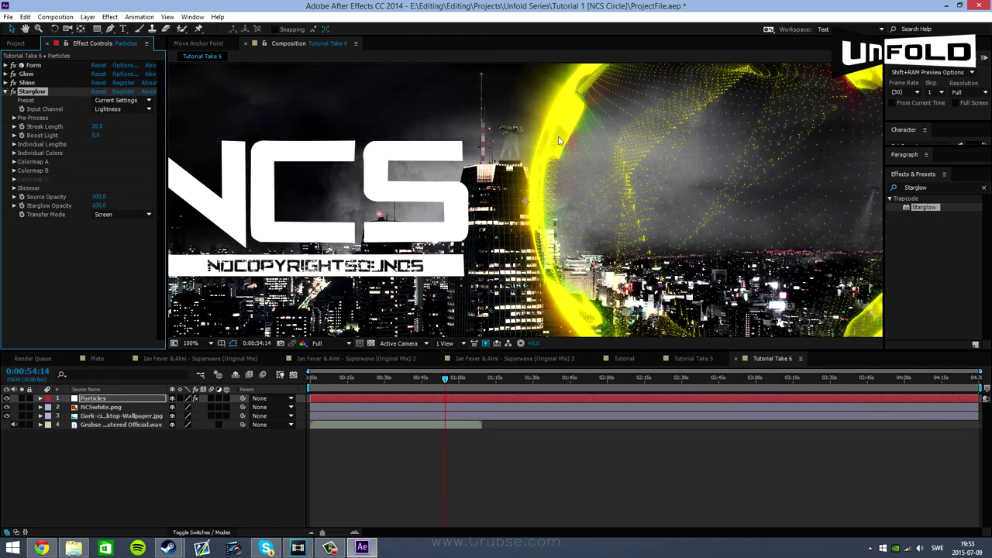
{"action": "left_click_drag", "start_coordinate": [571, 124], "coordinate": [413, 145]}
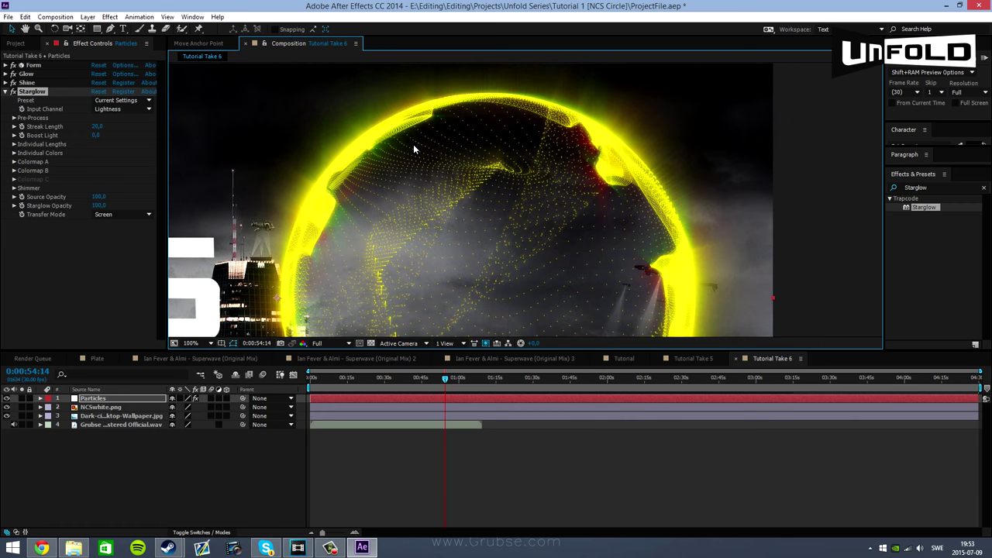
{"action": "left_click_drag", "start_coordinate": [520, 182], "coordinate": [577, 197]}
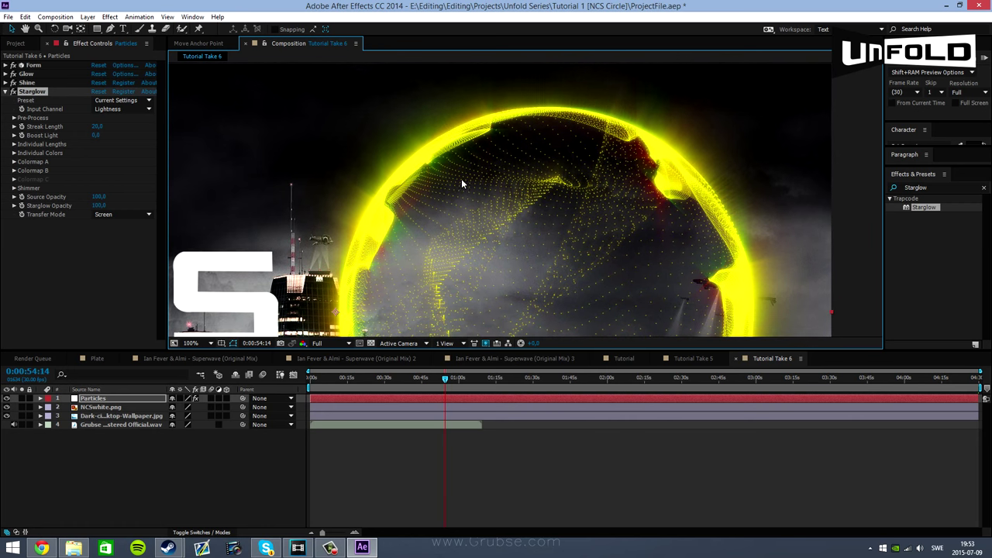
{"action": "left_click_drag", "start_coordinate": [447, 299], "coordinate": [319, 175]}
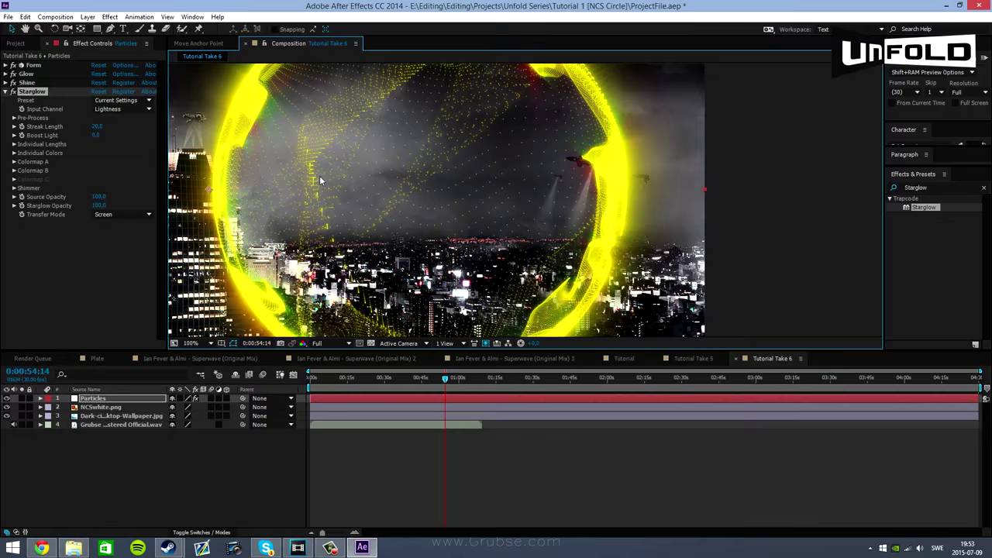
{"action": "left_click_drag", "start_coordinate": [496, 310], "coordinate": [414, 303]}
{"action": "left_click", "coordinate": [194, 342]}
{"action": "left_click", "coordinate": [197, 363]}
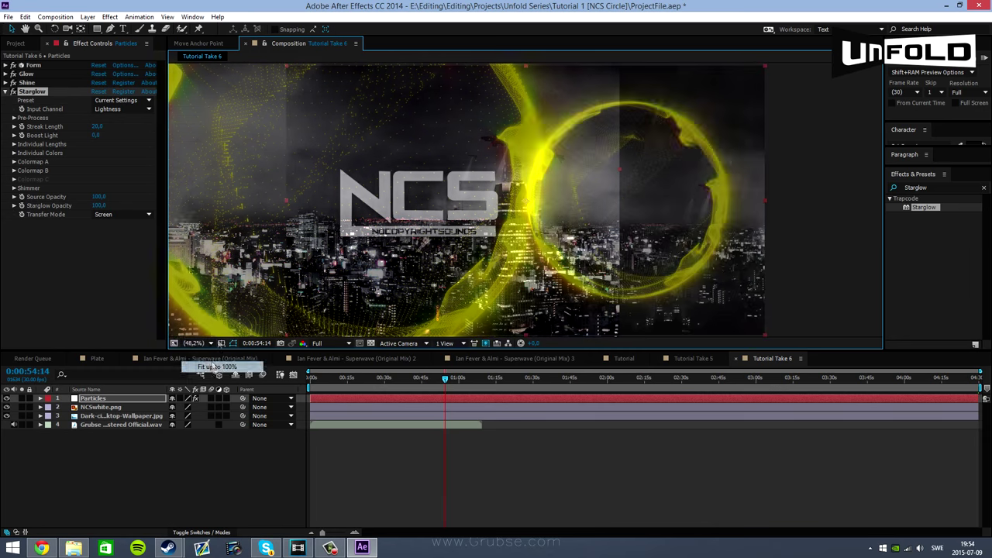
Set both Starglow Colormap A and Colormap B presets to One Color
{"action": "left_click", "coordinate": [14, 162]}
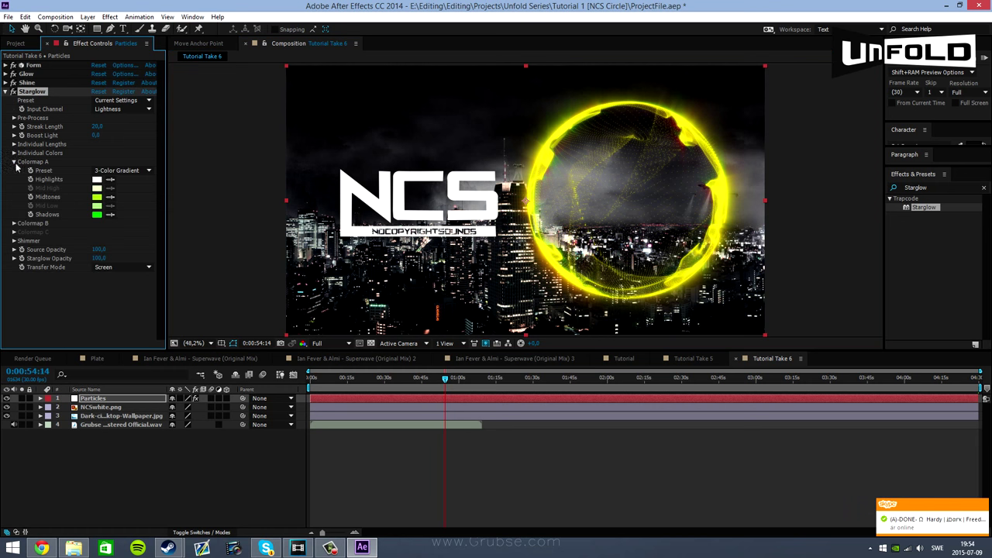
{"action": "left_click", "coordinate": [14, 223]}
{"action": "left_click", "coordinate": [116, 170]}
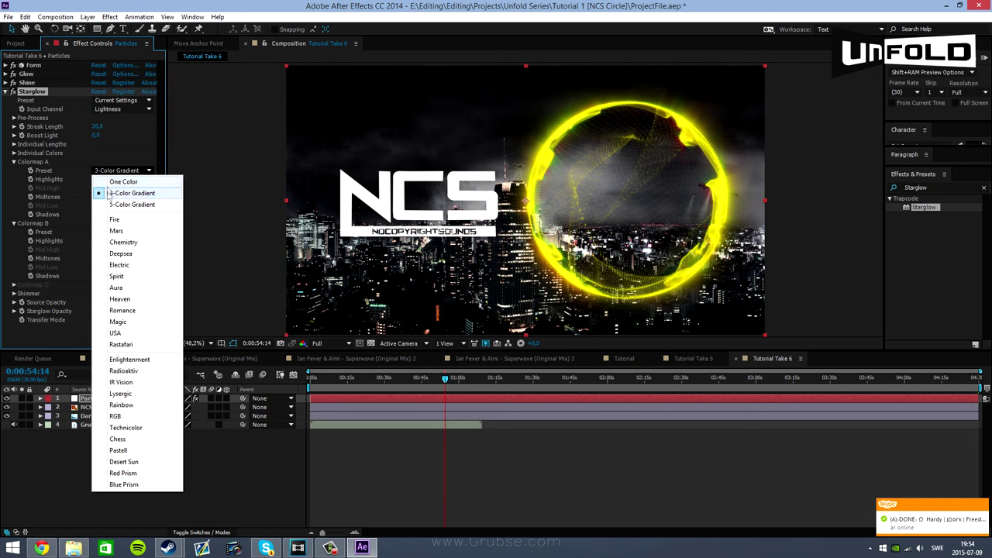
{"action": "left_click", "coordinate": [116, 181]}
{"action": "left_click", "coordinate": [120, 232]}
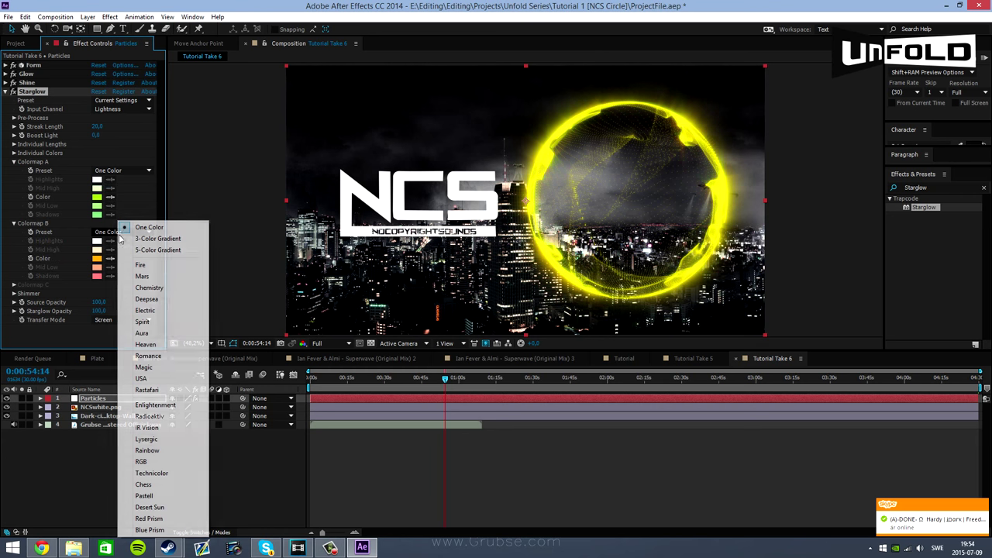
{"action": "left_click", "coordinate": [143, 227]}
{"action": "left_click", "coordinate": [116, 234]}
{"action": "left_click", "coordinate": [139, 208]}
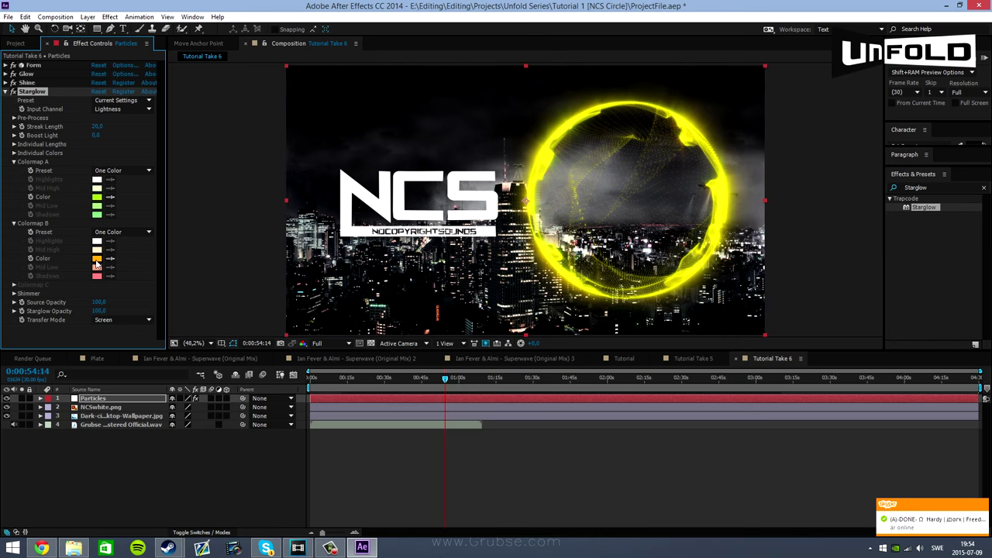
Make Colormap A's colour red (FF2400) and fit the composition in view
{"action": "left_click", "coordinate": [96, 197]}
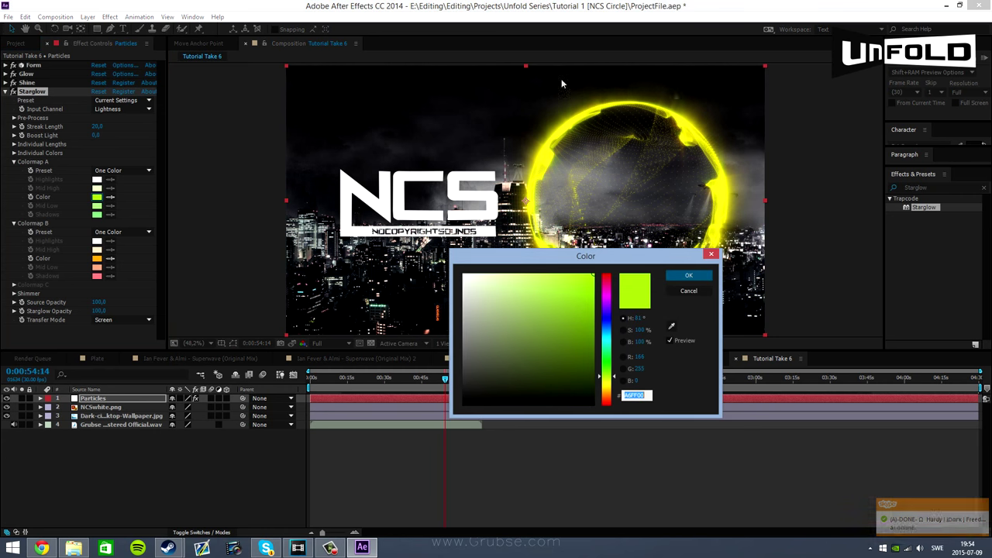
{"action": "left_click_drag", "start_coordinate": [617, 398], "coordinate": [611, 402]}
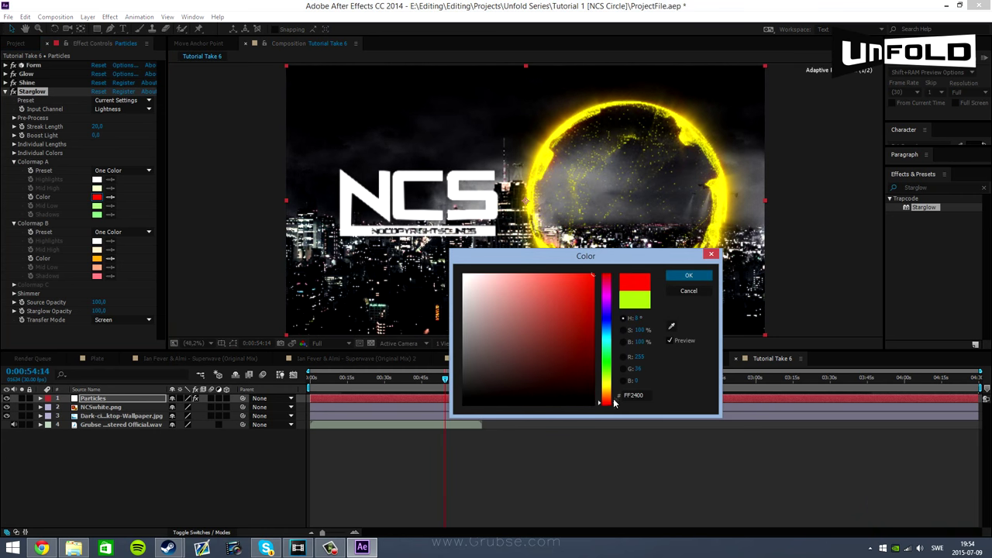
{"action": "left_click", "coordinate": [688, 277]}
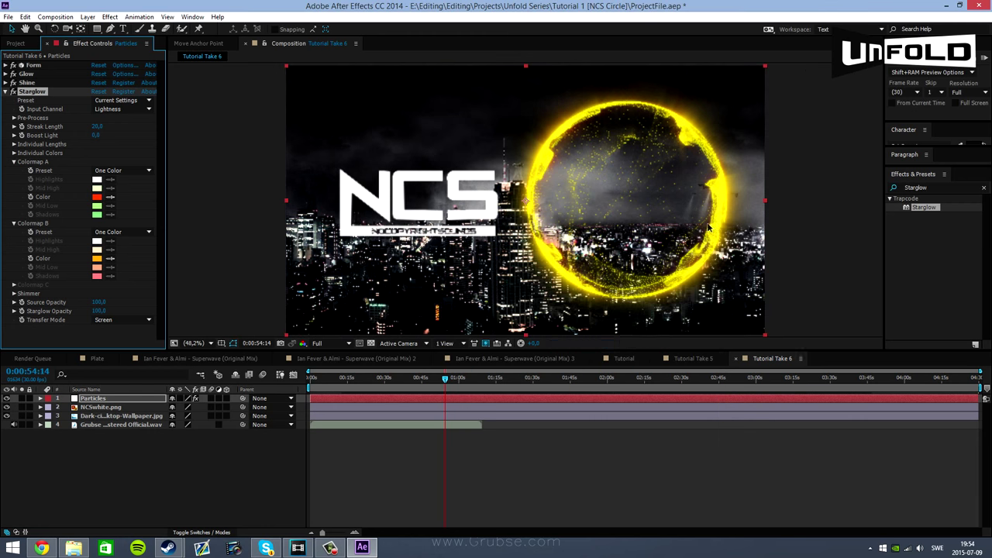
{"action": "scroll", "coordinate": [615, 137], "scroll_direction": "up", "scroll_amount": 4}
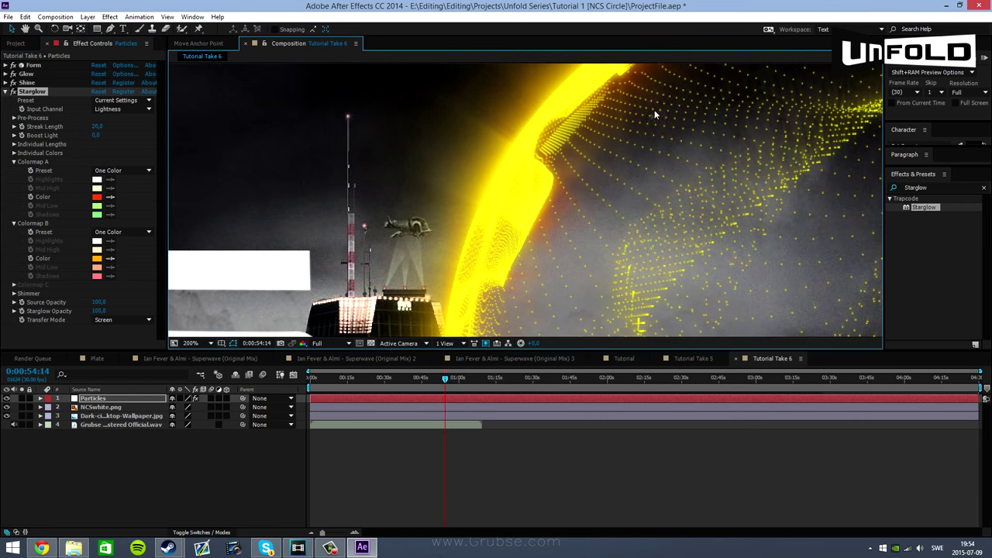
{"action": "scroll", "coordinate": [546, 166], "scroll_direction": "right", "scroll_amount": 4}
{"action": "scroll", "coordinate": [545, 167], "scroll_direction": "up", "scroll_amount": 3}
{"action": "scroll", "coordinate": [550, 191], "scroll_direction": "right", "scroll_amount": 10}
{"action": "scroll", "coordinate": [610, 220], "scroll_direction": "down", "scroll_amount": 3}
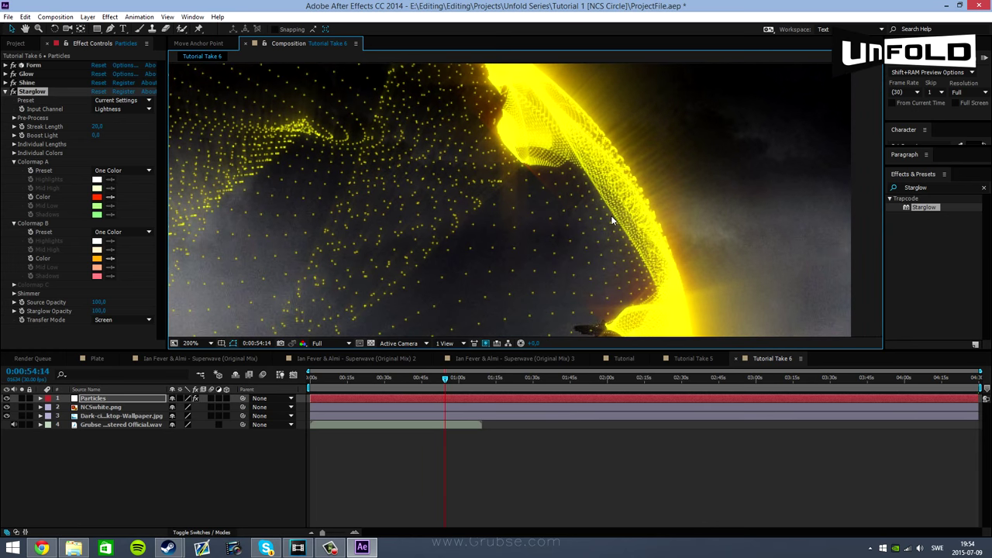
{"action": "left_click", "coordinate": [206, 343]}
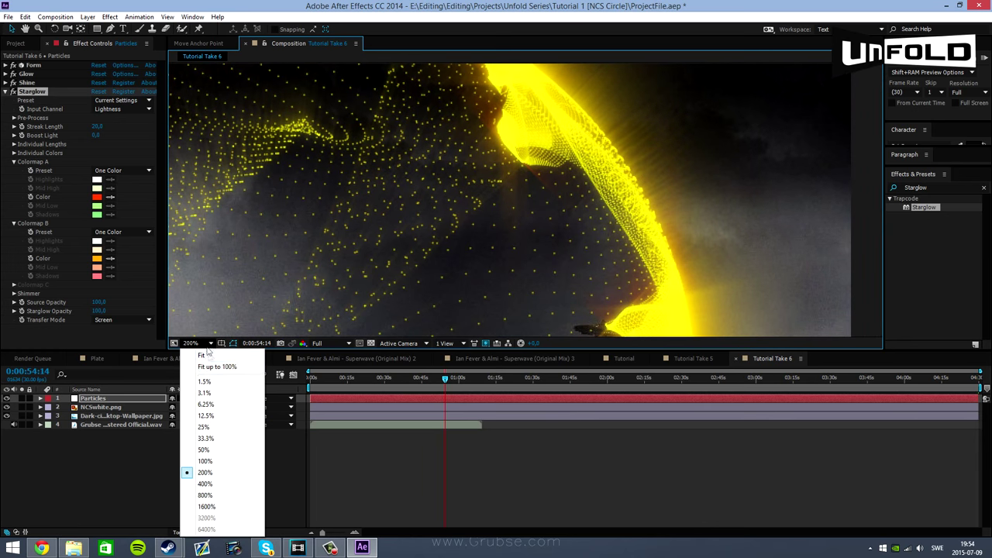
{"action": "left_click", "coordinate": [209, 362]}
{"action": "left_click", "coordinate": [510, 449]}
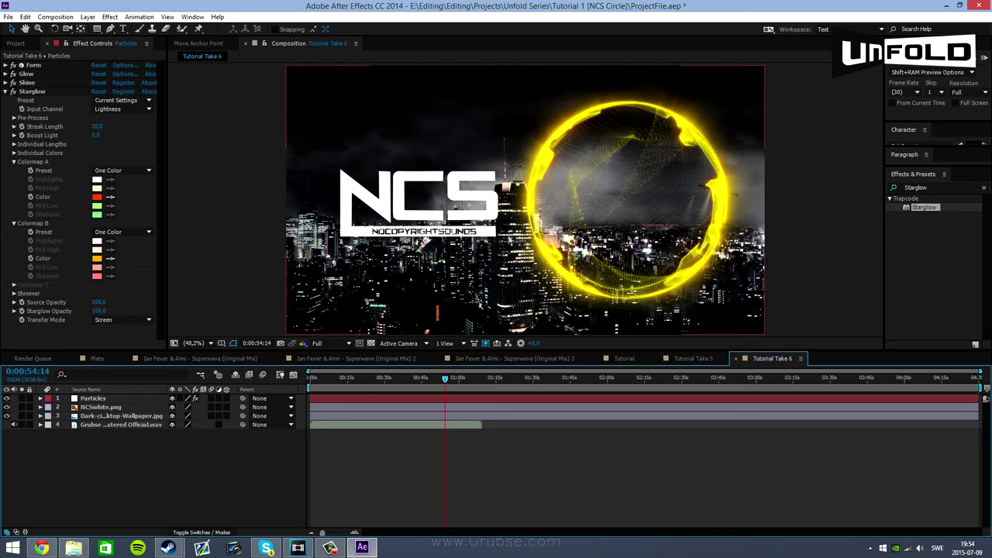
{"action": "left_click", "coordinate": [198, 177]}
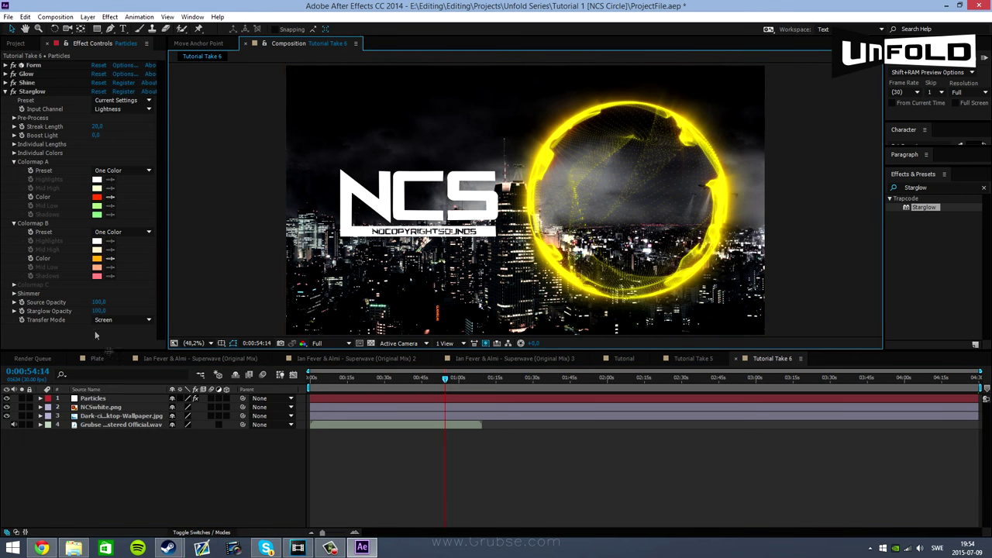
Turn on motion blur in the Particles layer's Form rendering options
{"action": "left_click", "coordinate": [93, 398]}
{"action": "left_click", "coordinate": [14, 45]}
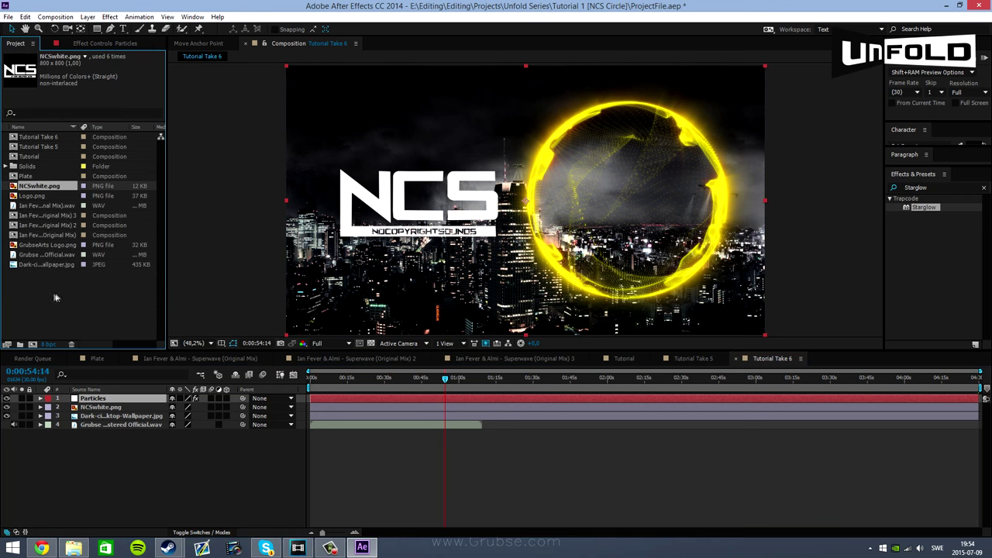
{"action": "left_click", "coordinate": [63, 44]}
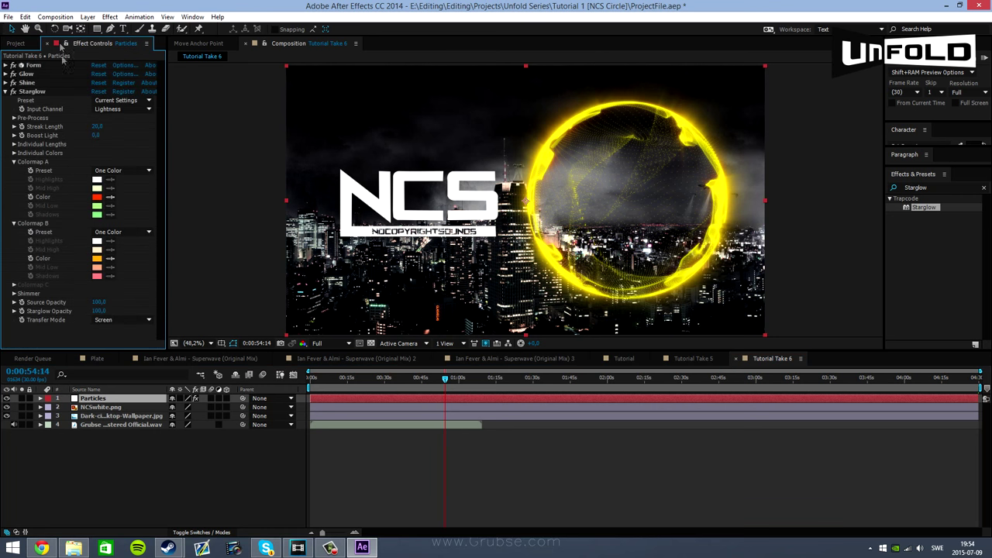
{"action": "left_click", "coordinate": [5, 92]}
{"action": "left_click", "coordinate": [5, 66]}
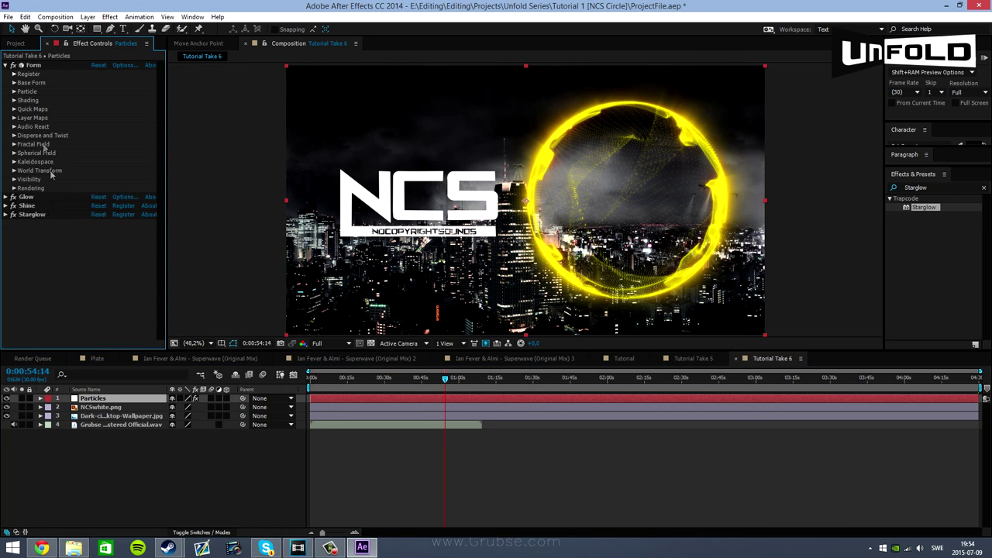
{"action": "left_click", "coordinate": [13, 188]}
{"action": "left_click", "coordinate": [120, 232]}
{"action": "left_click", "coordinate": [104, 239]}
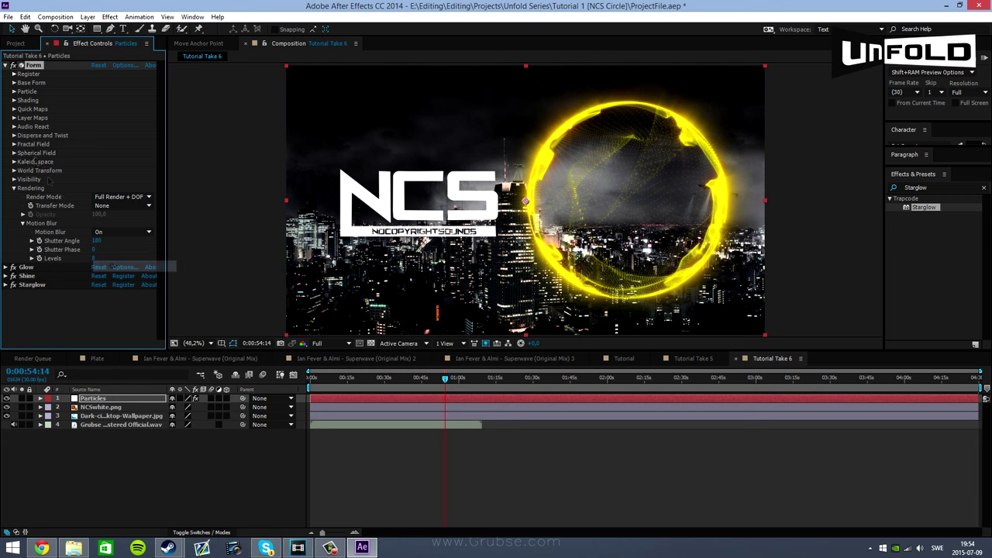
{"action": "left_click", "coordinate": [6, 66]}
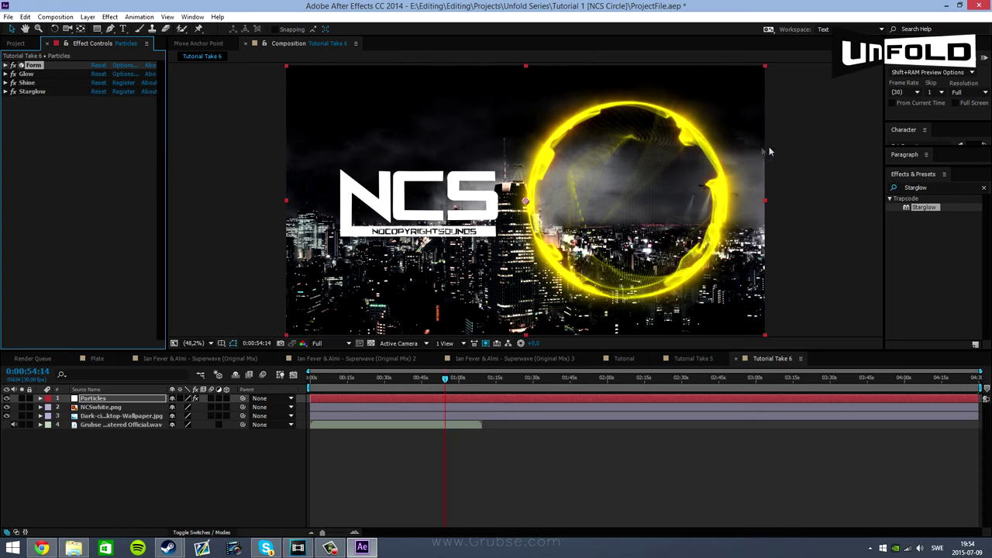
Deselect the layer and move the playhead back to 0:00:29:06
{"action": "left_click", "coordinate": [783, 177]}
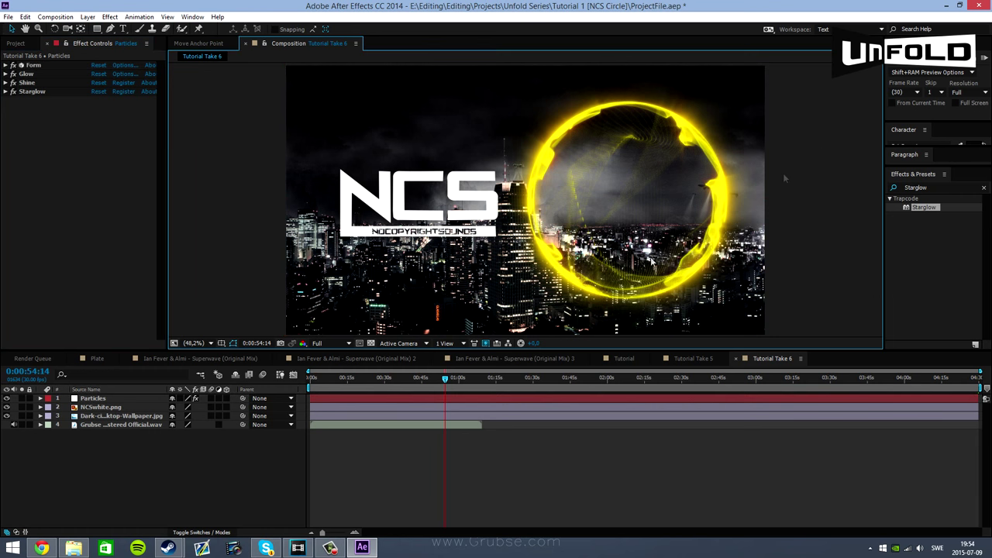
{"action": "left_click", "coordinate": [393, 378]}
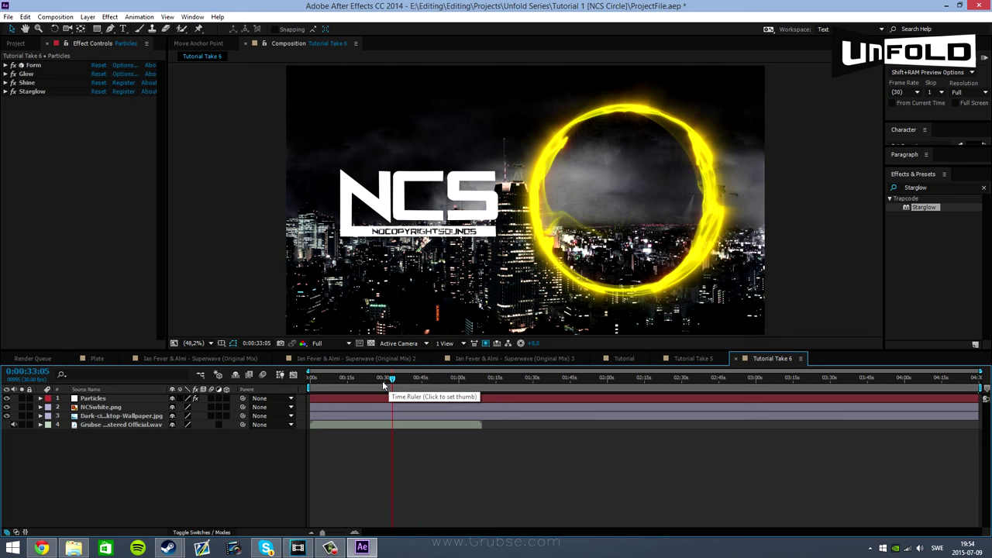
{"action": "left_click_drag", "start_coordinate": [393, 380], "coordinate": [382, 380]}
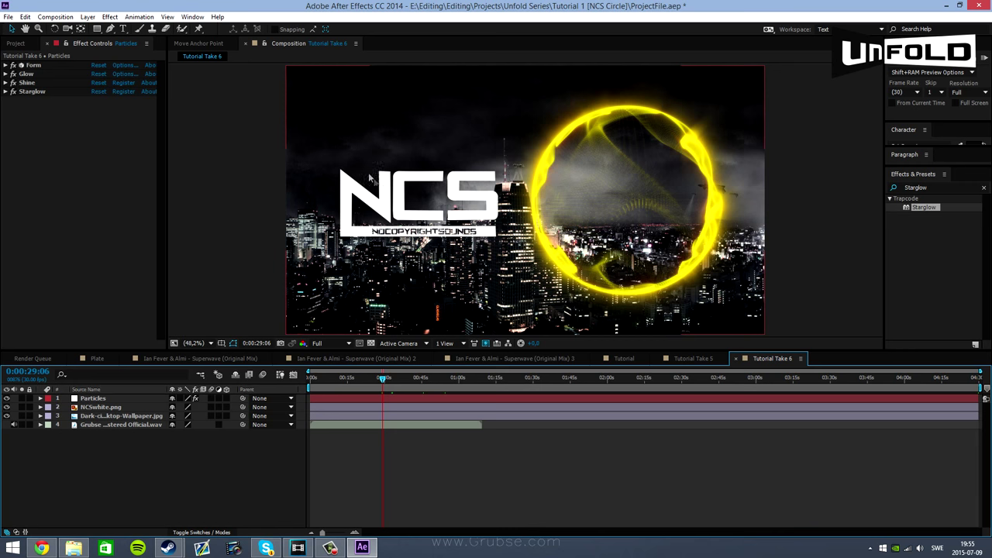
Add a Drop Shadow layer style to the NCSwhite.png logo and compare it on and off
{"action": "scroll", "coordinate": [370, 178], "scroll_direction": "up", "scroll_amount": 3}
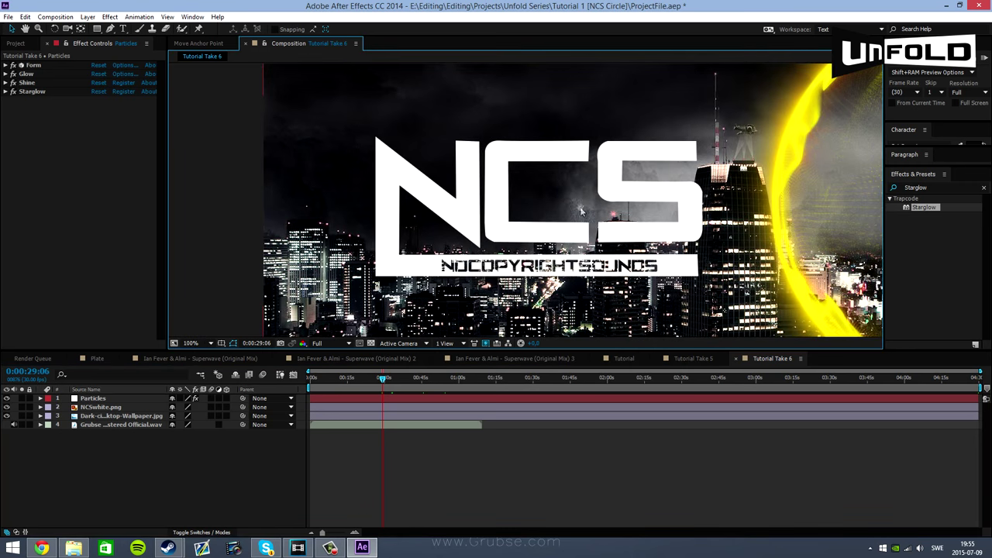
{"action": "scroll", "coordinate": [222, 210], "scroll_direction": "down", "scroll_amount": 4}
{"action": "scroll", "coordinate": [222, 210], "scroll_direction": "up", "scroll_amount": 2}
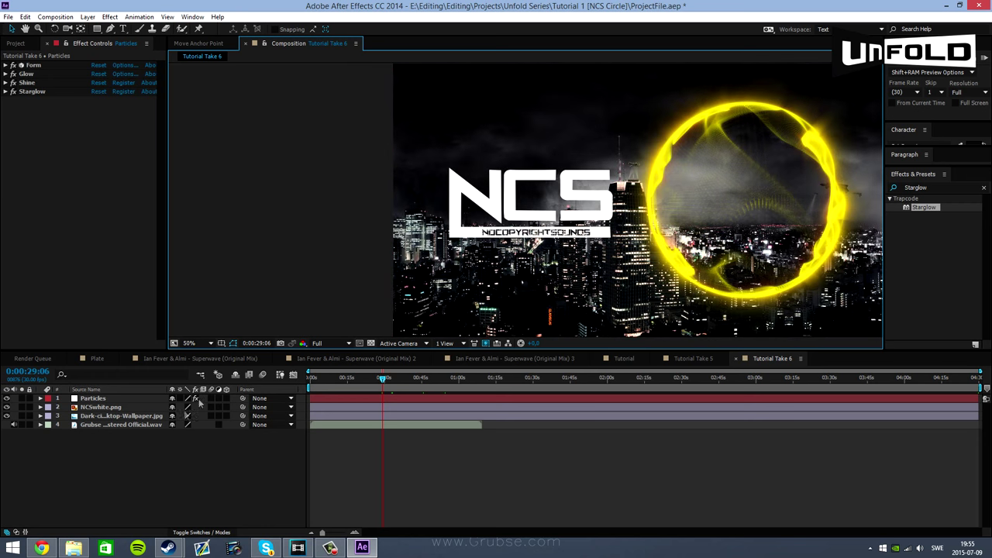
{"action": "left_click", "coordinate": [101, 406]}
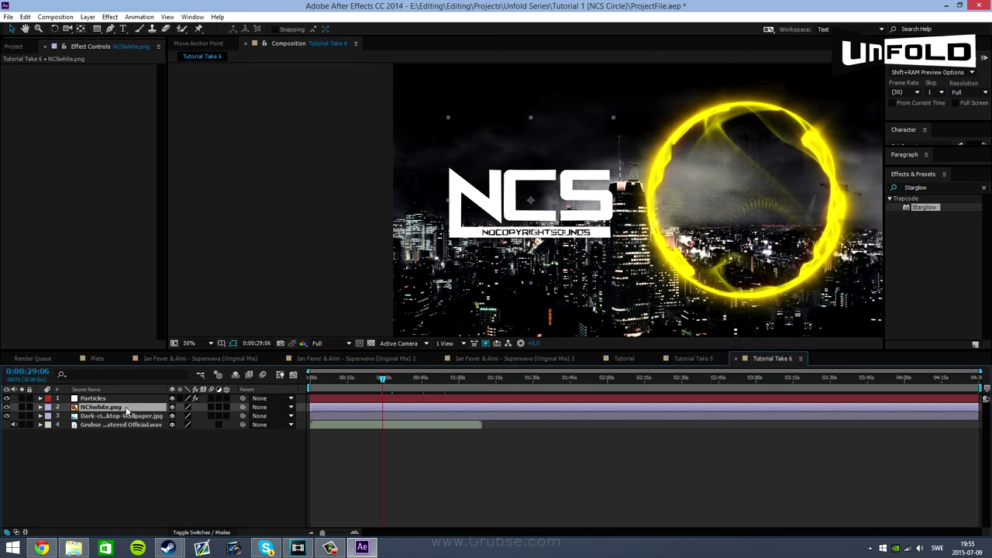
{"action": "left_click", "coordinate": [359, 228]}
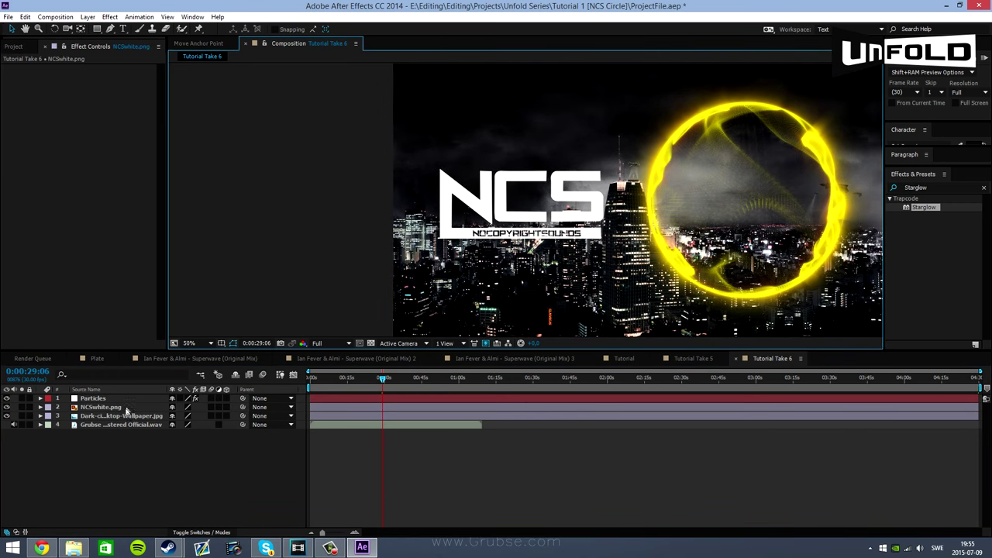
{"action": "left_click", "coordinate": [101, 407]}
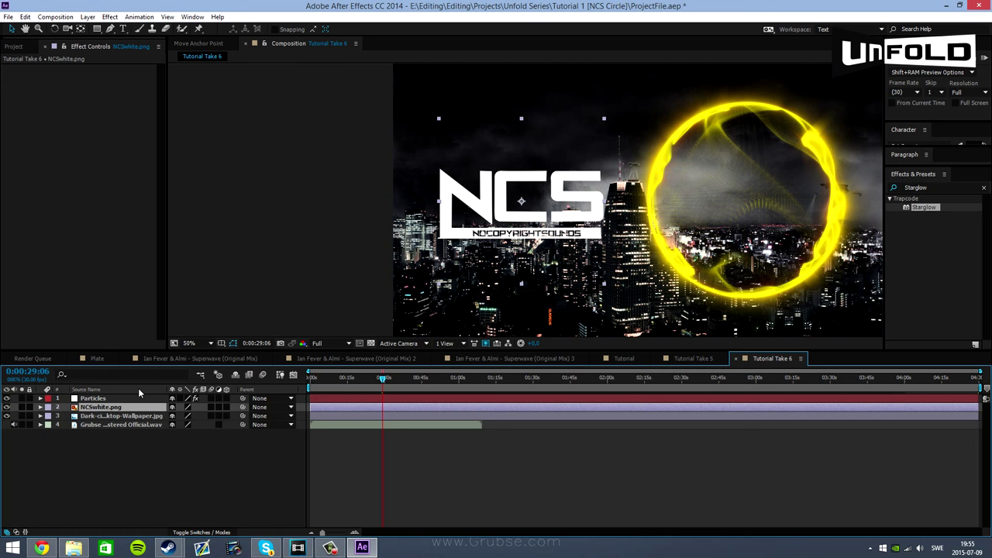
{"action": "right_click", "coordinate": [129, 408]}
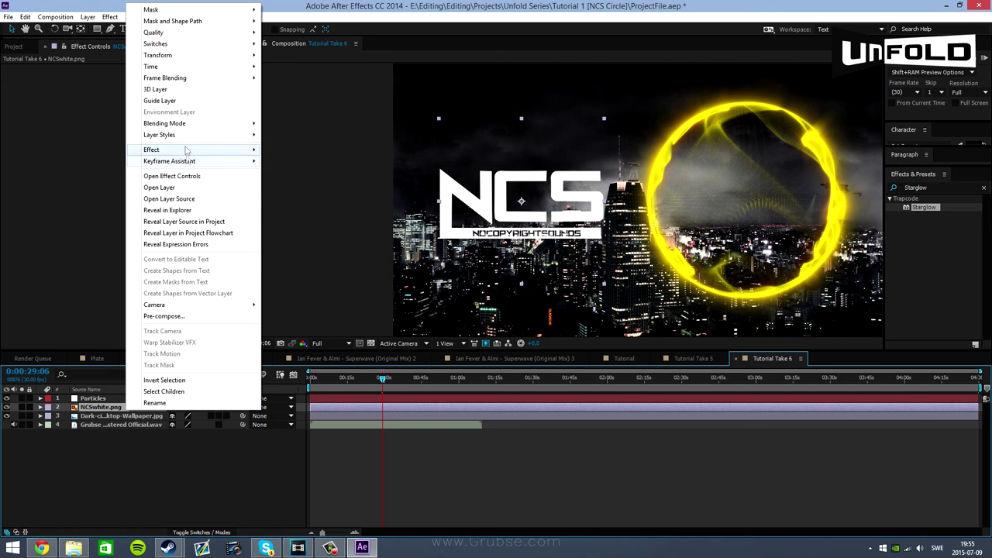
{"action": "mouse_move", "coordinate": [246, 135]}
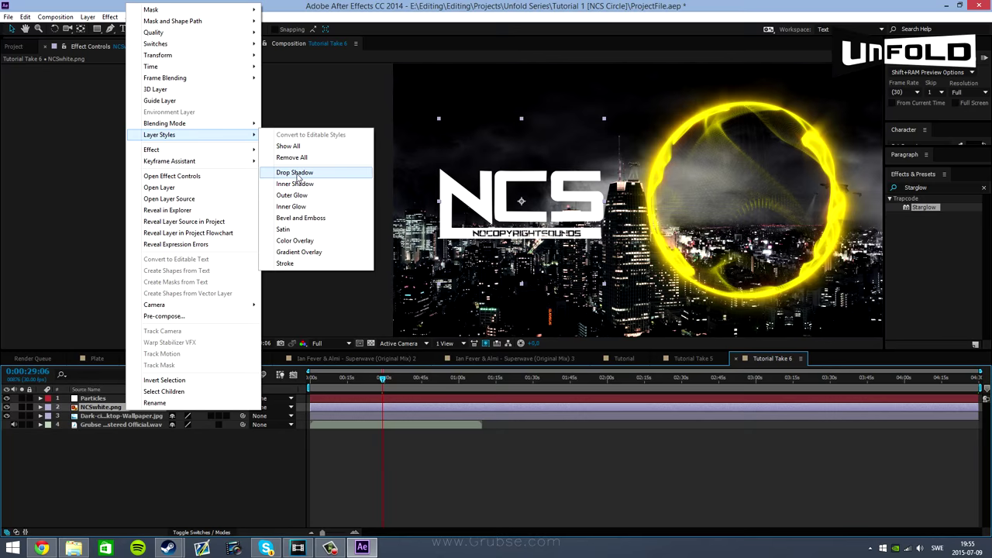
{"action": "left_click", "coordinate": [295, 172]}
{"action": "scroll", "coordinate": [276, 180], "scroll_direction": "up", "scroll_amount": 5}
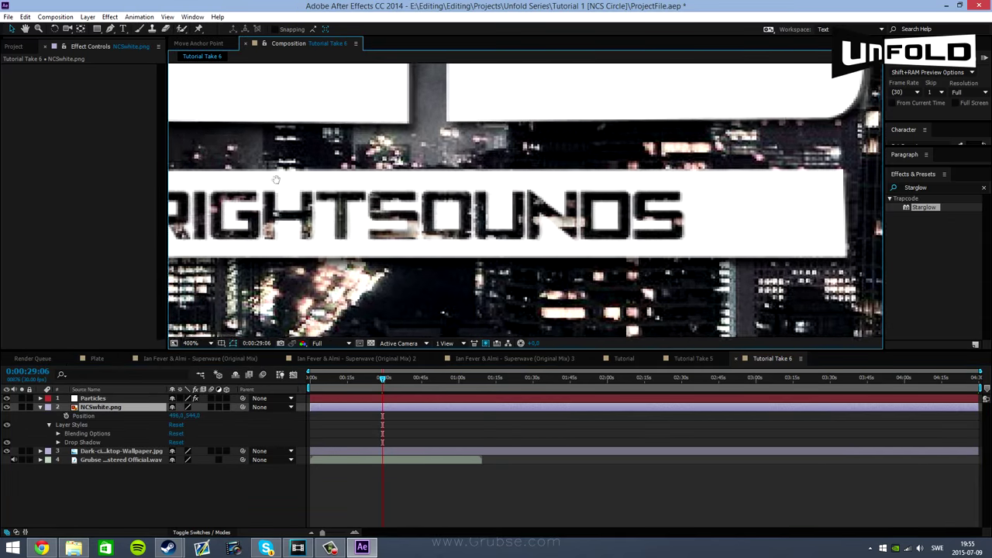
{"action": "left_click", "coordinate": [7, 425]}
{"action": "left_click", "coordinate": [7, 425]}
{"action": "left_click", "coordinate": [7, 424]}
{"action": "left_click", "coordinate": [7, 425]}
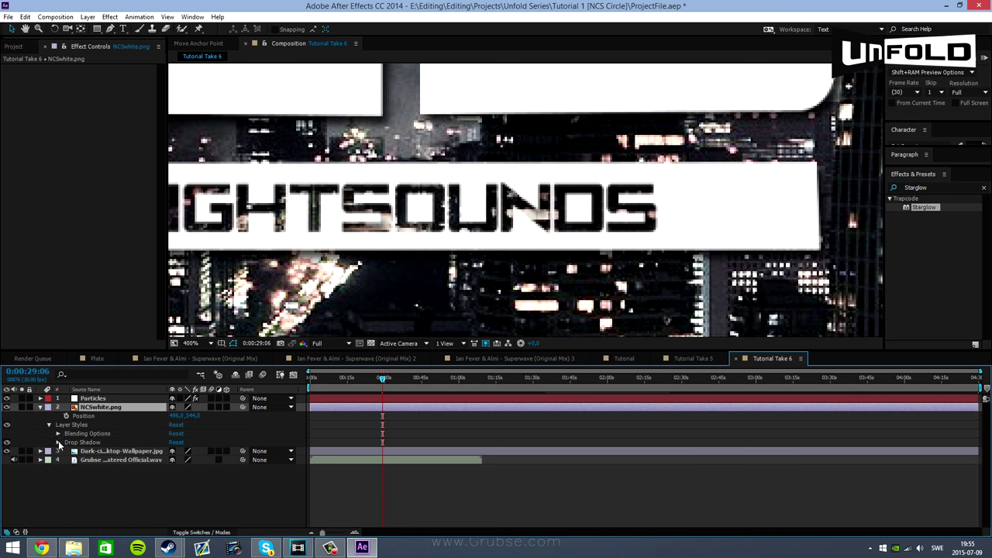
Set the logo's drop shadow opacity to 80% and distance to 15
{"action": "scroll", "coordinate": [60, 437], "scroll_direction": "down", "scroll_amount": 1}
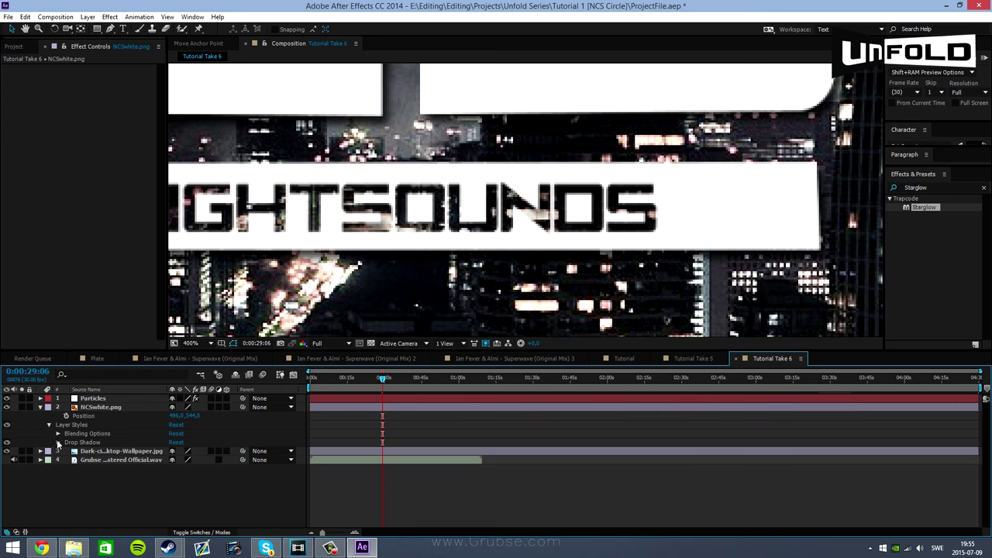
{"action": "left_click", "coordinate": [59, 435]}
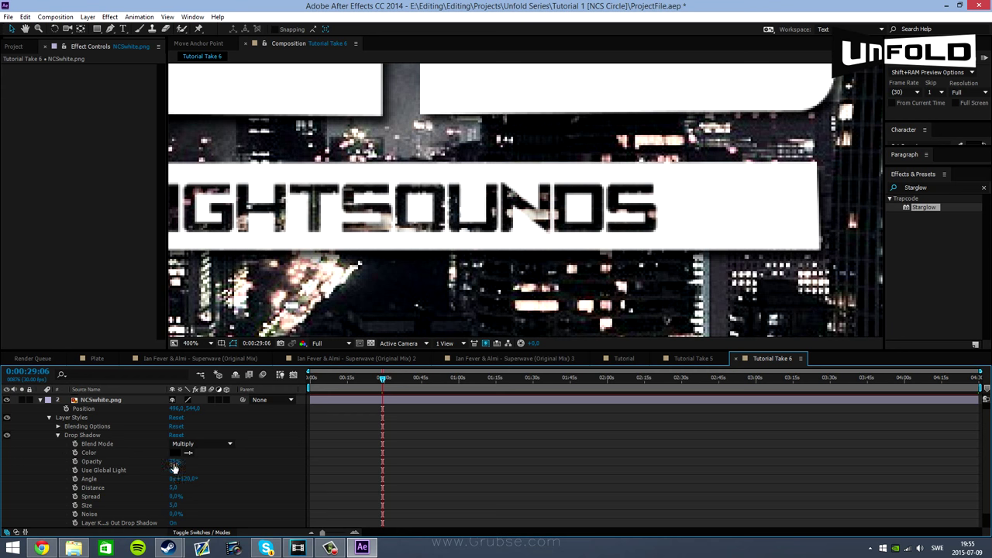
{"action": "left_click", "coordinate": [173, 461]}
{"action": "type", "text": "80"}
{"action": "key", "text": "Return"}
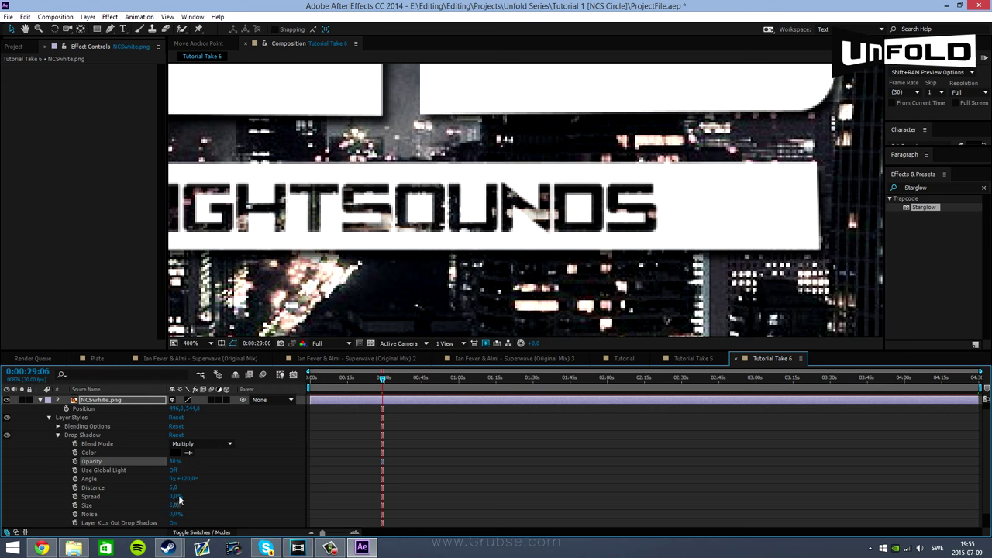
{"action": "left_click", "coordinate": [174, 487]}
{"action": "type", "text": "15"}
{"action": "key", "text": "Return"}
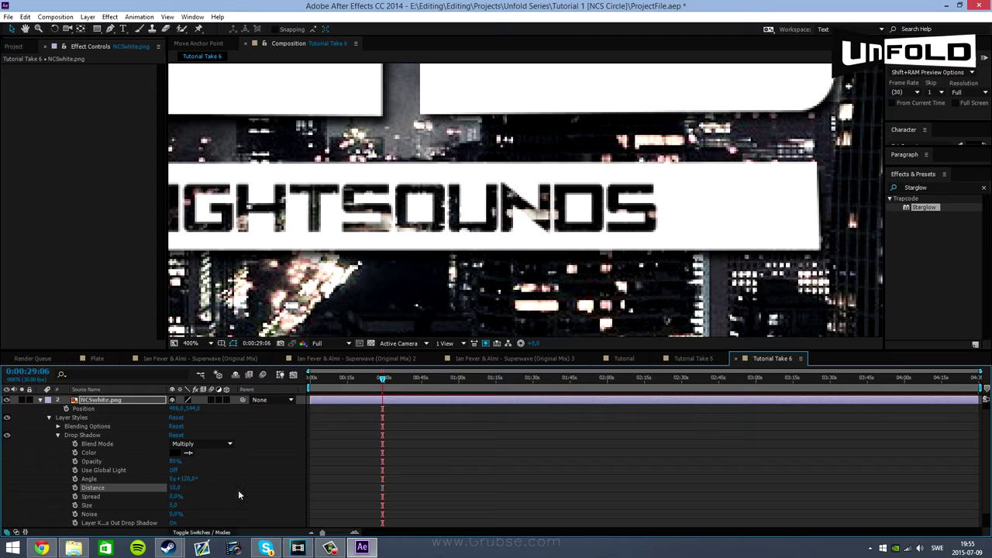
{"action": "left_click", "coordinate": [39, 401]}
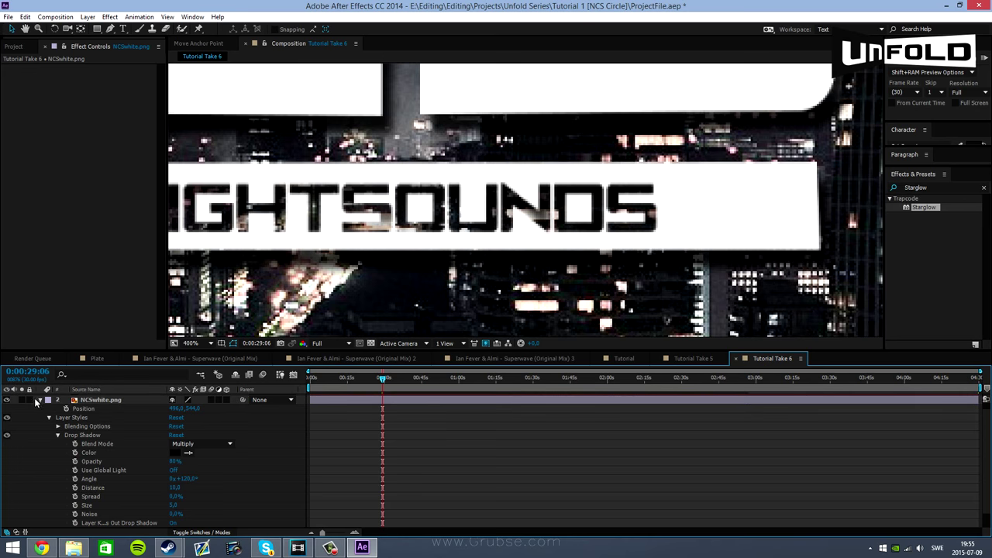
{"action": "scroll", "coordinate": [523, 209], "scroll_direction": "down", "scroll_amount": 5}
Fit the whole composition in the Composition viewer
{"action": "left_click_drag", "start_coordinate": [523, 166], "coordinate": [446, 194]}
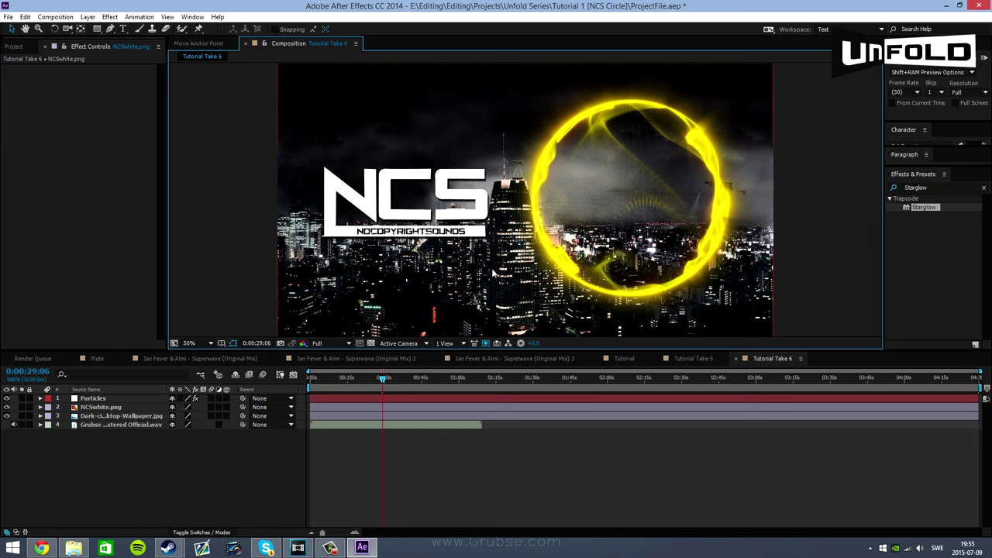
{"action": "left_click", "coordinate": [192, 342]}
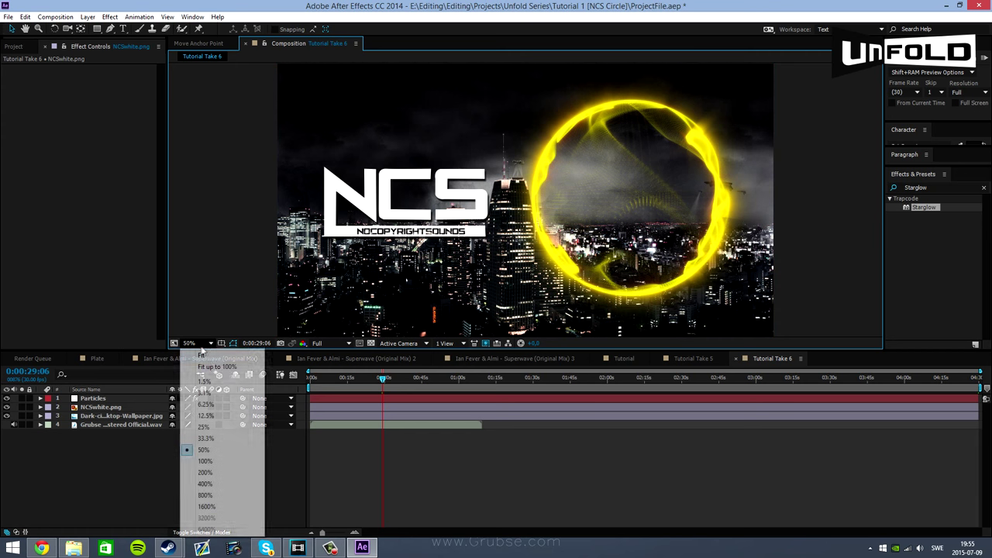
{"action": "left_click", "coordinate": [221, 366]}
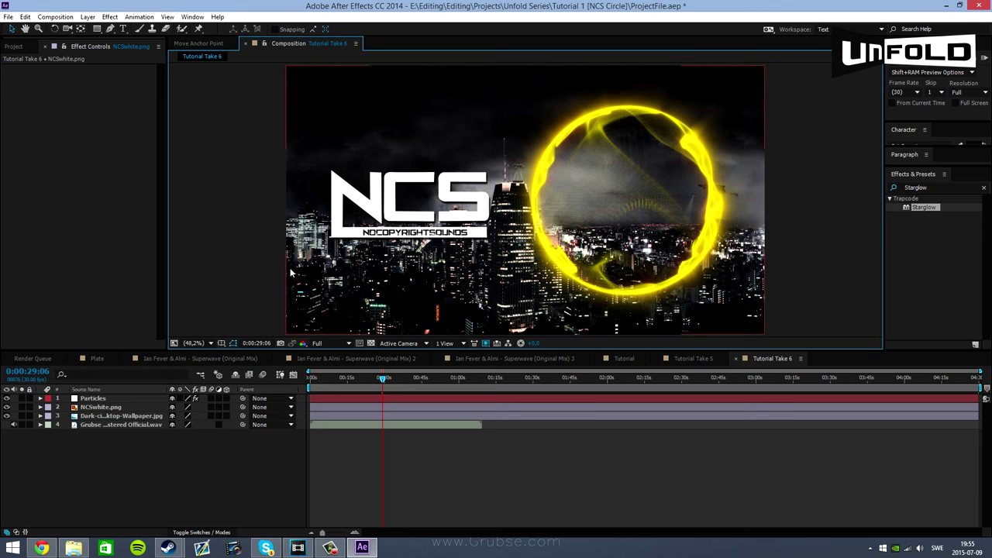
Select the Dark-city wallpaper layer in the timeline
{"action": "left_click_drag", "start_coordinate": [442, 244], "coordinate": [186, 158]}
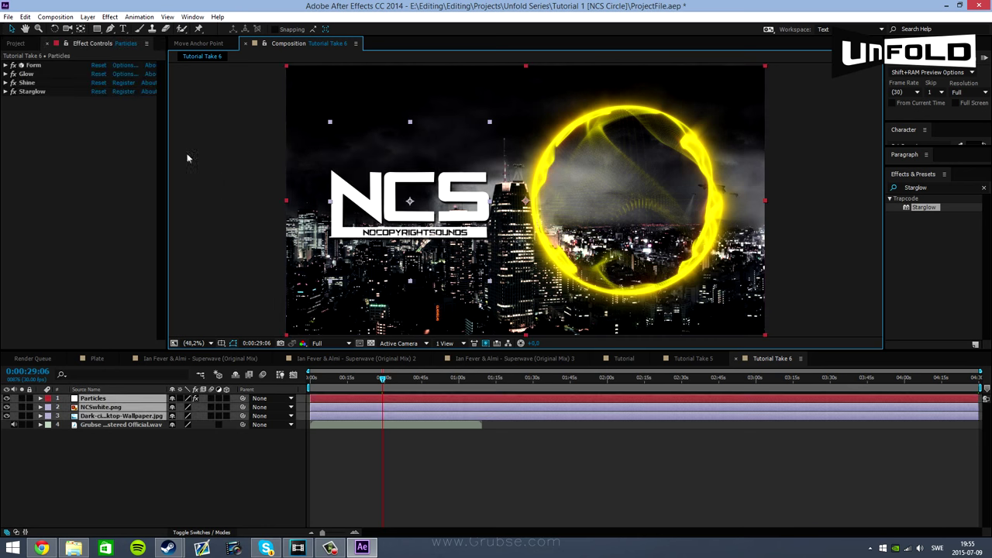
{"action": "left_click", "coordinate": [218, 186]}
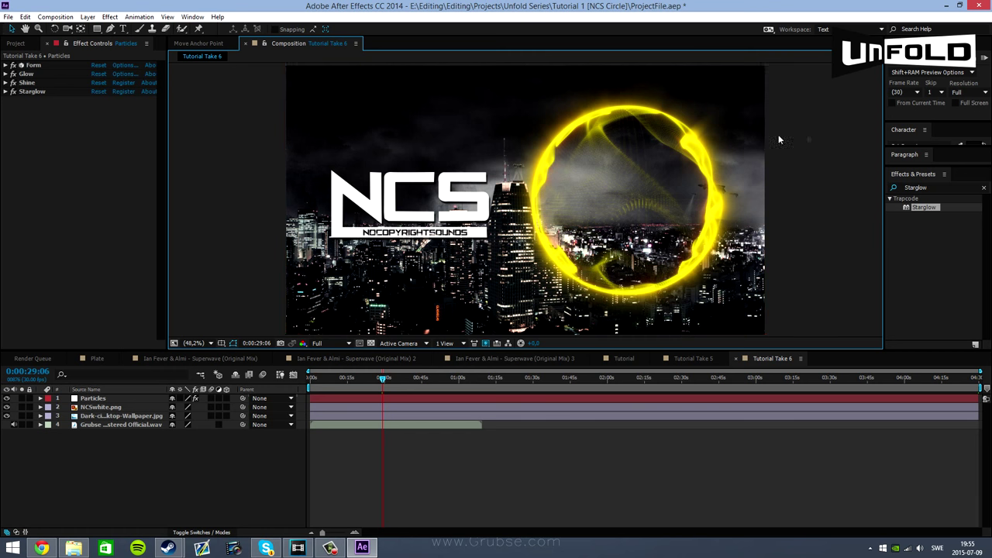
{"action": "left_click", "coordinate": [101, 407]}
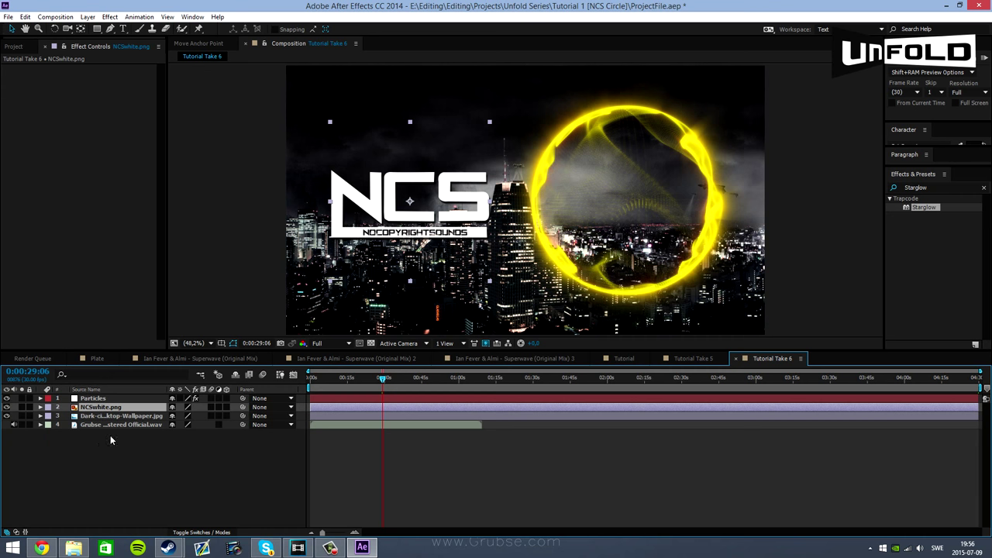
{"action": "left_click", "coordinate": [104, 419]}
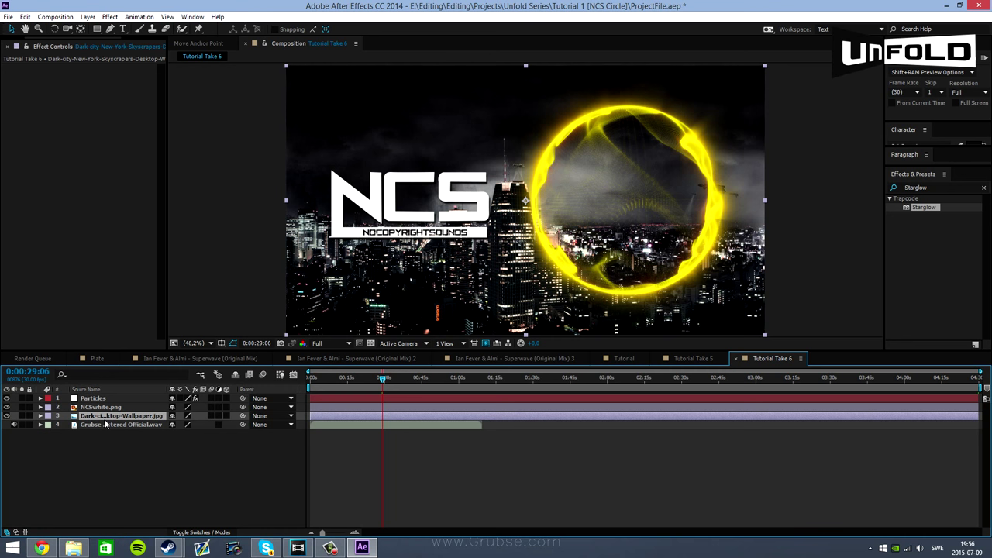
Scale the city background layer up to 105%
{"action": "key", "text": "s"}
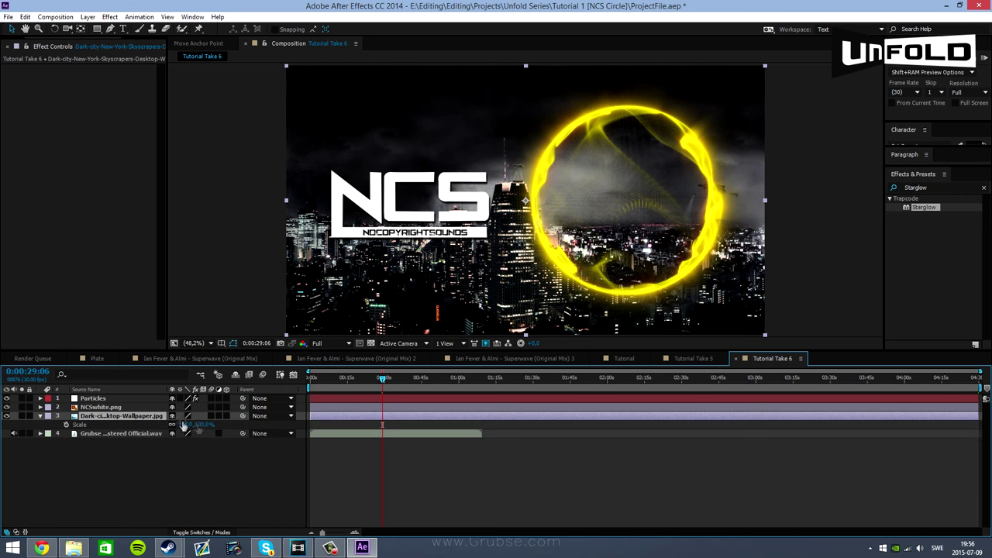
{"action": "left_click", "coordinate": [185, 425]}
{"action": "type", "text": "105"}
{"action": "key", "text": "Return"}
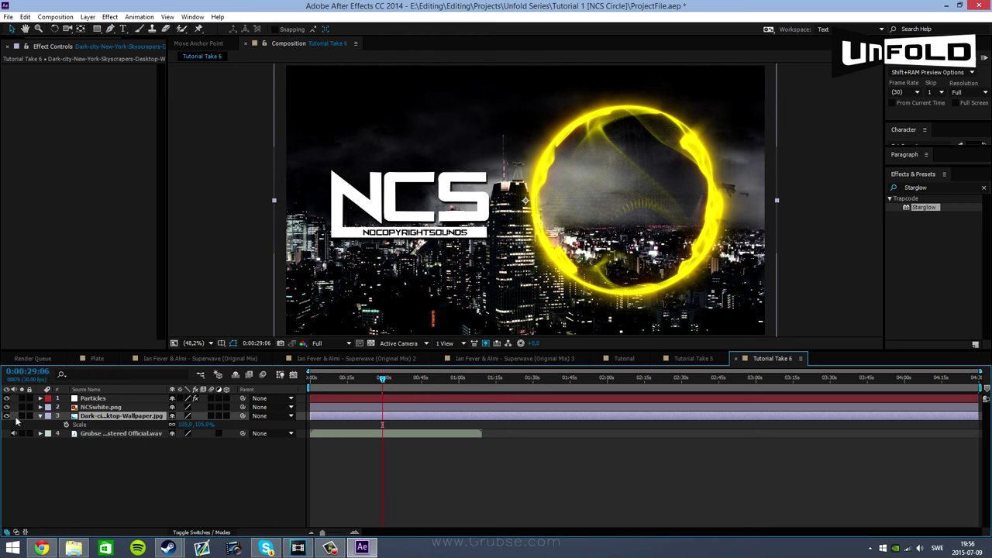
Reveal the background's Position property (960,540) and start an expression on it
{"action": "left_click", "coordinate": [41, 416]}
{"action": "left_click", "coordinate": [41, 416]}
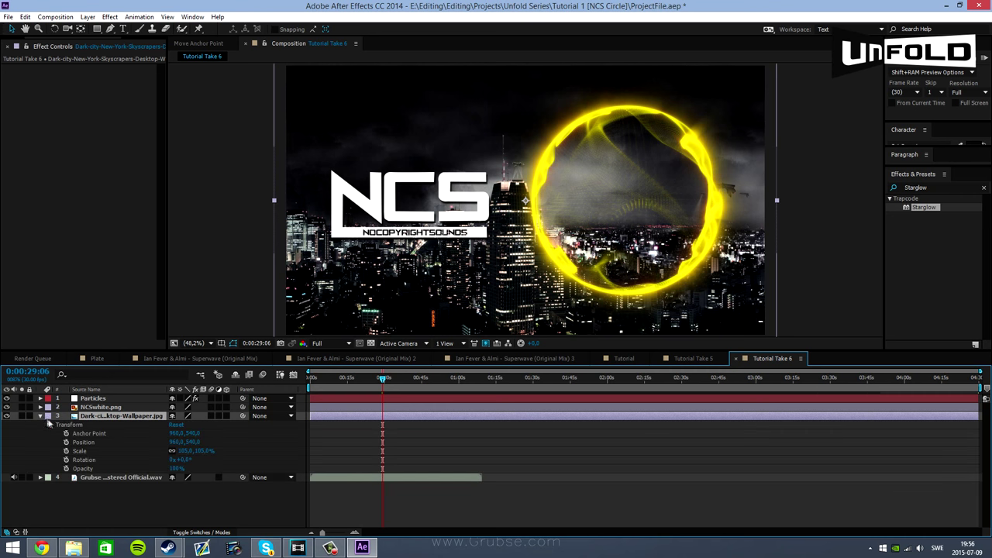
{"action": "left_click", "coordinate": [41, 416]}
{"action": "left_click", "coordinate": [41, 416]}
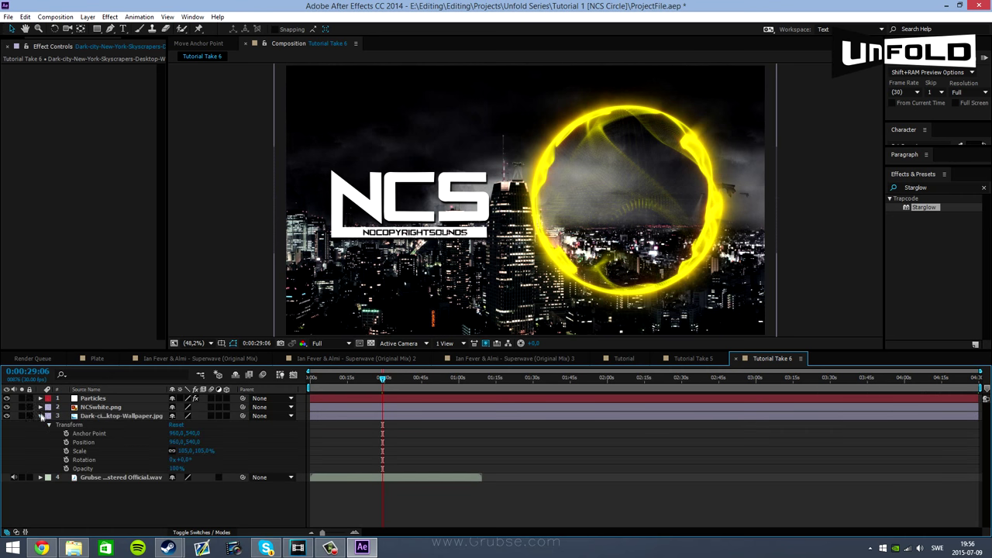
{"action": "left_click", "coordinate": [41, 416]}
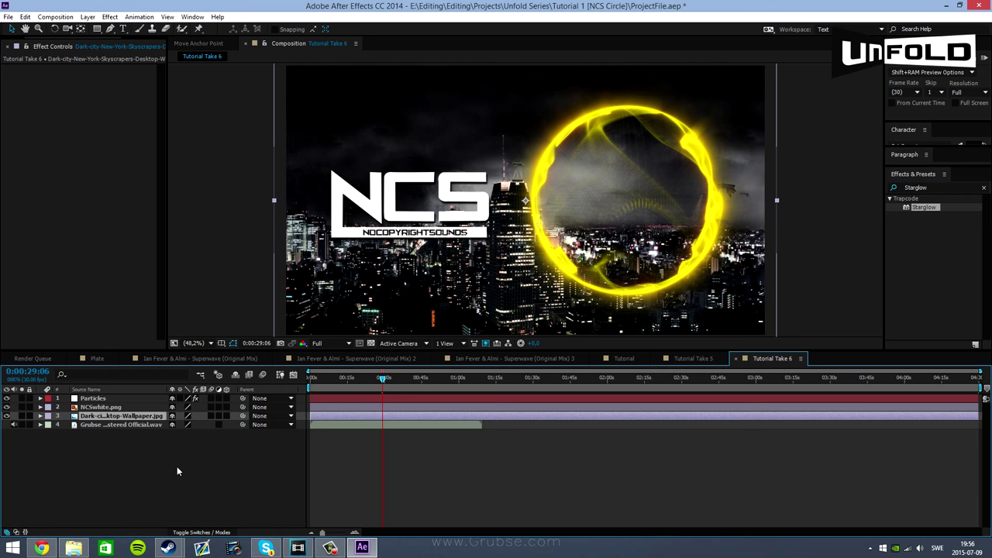
{"action": "key", "text": "s"}
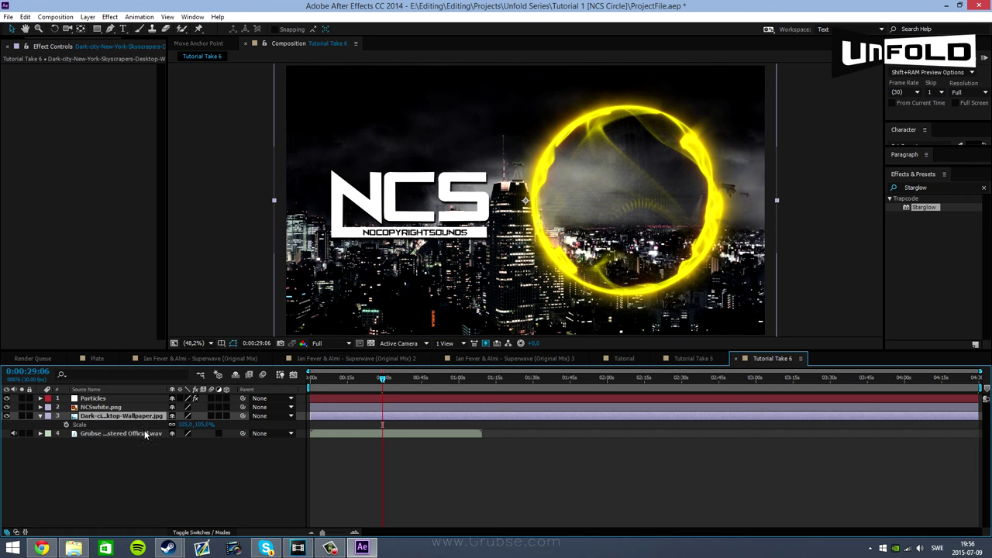
{"action": "key", "text": "p"}
{"action": "left_click", "coordinate": [66, 425], "text": "alt"}
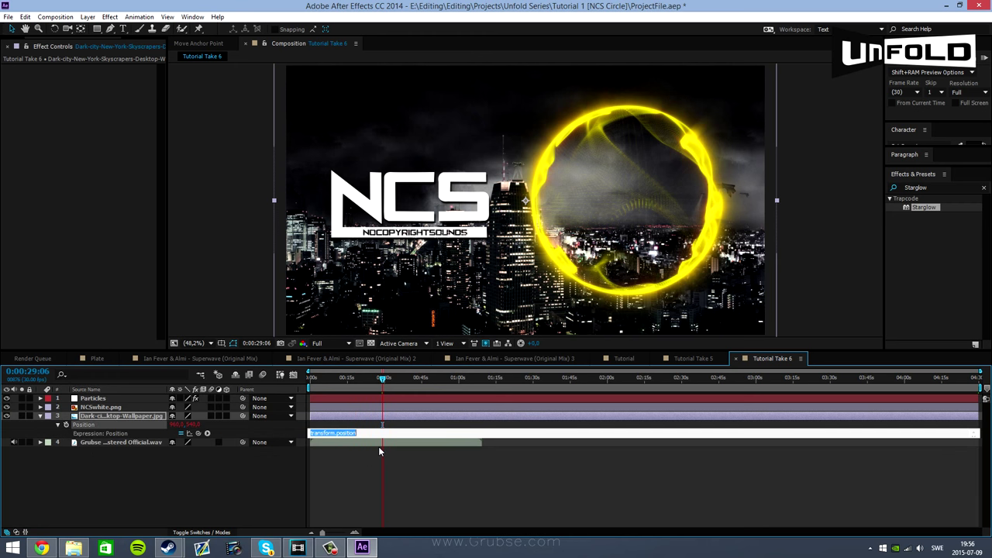
Give the background's Position a wiggle(0.4,50) expression and refit the composition view
{"action": "type", "text": "wiggle(0.4,50"}
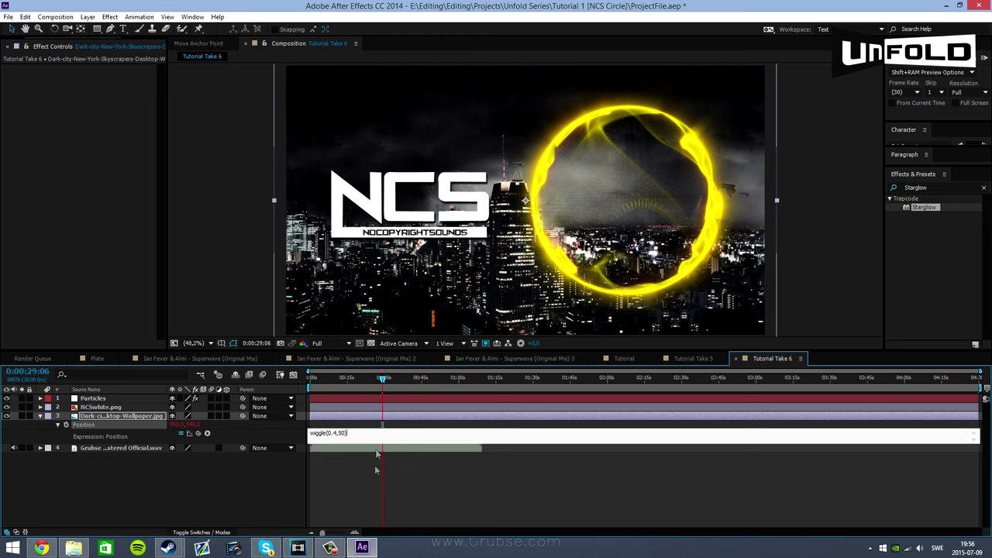
{"action": "left_click", "coordinate": [363, 483]}
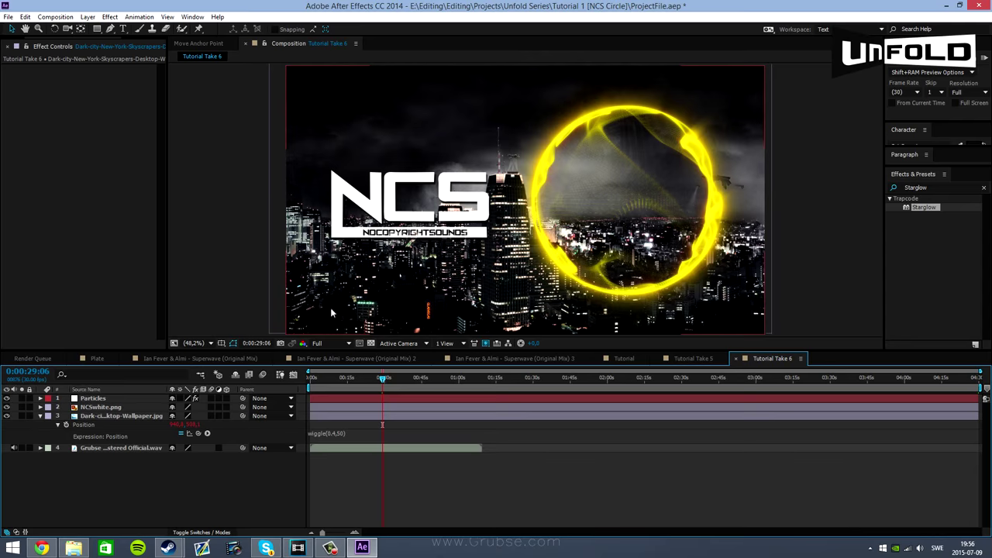
{"action": "left_click_drag", "start_coordinate": [318, 331], "coordinate": [352, 229]}
{"action": "scroll", "coordinate": [308, 261], "scroll_direction": "up", "scroll_amount": 5}
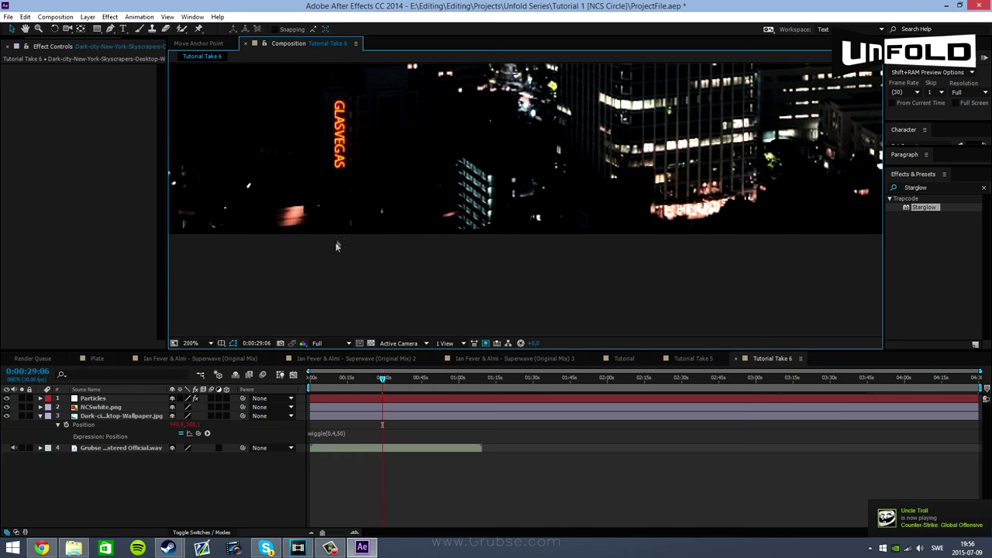
{"action": "left_click", "coordinate": [192, 342]}
{"action": "left_click", "coordinate": [205, 365]}
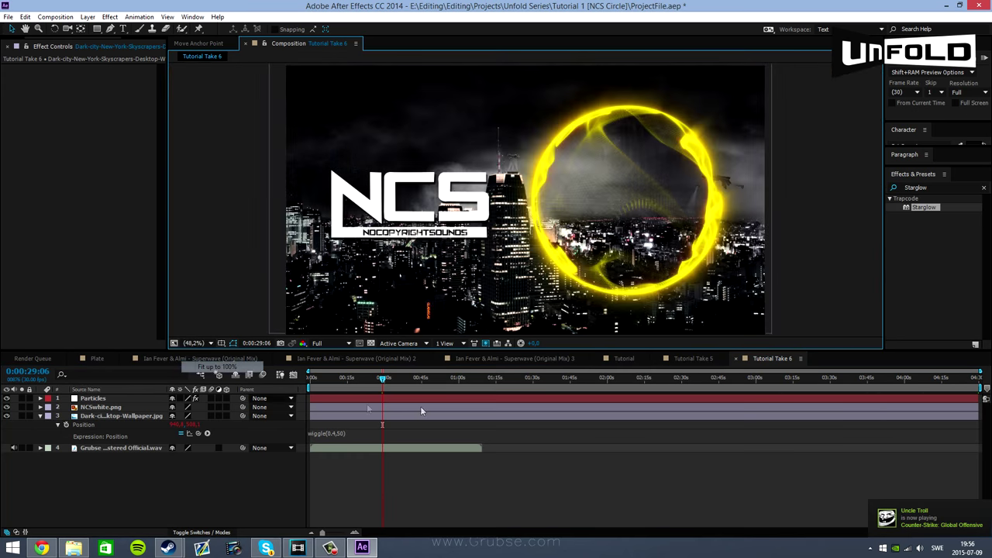
RAM preview the drifting background, including from about 12 seconds
{"action": "key", "text": "KP_0"}
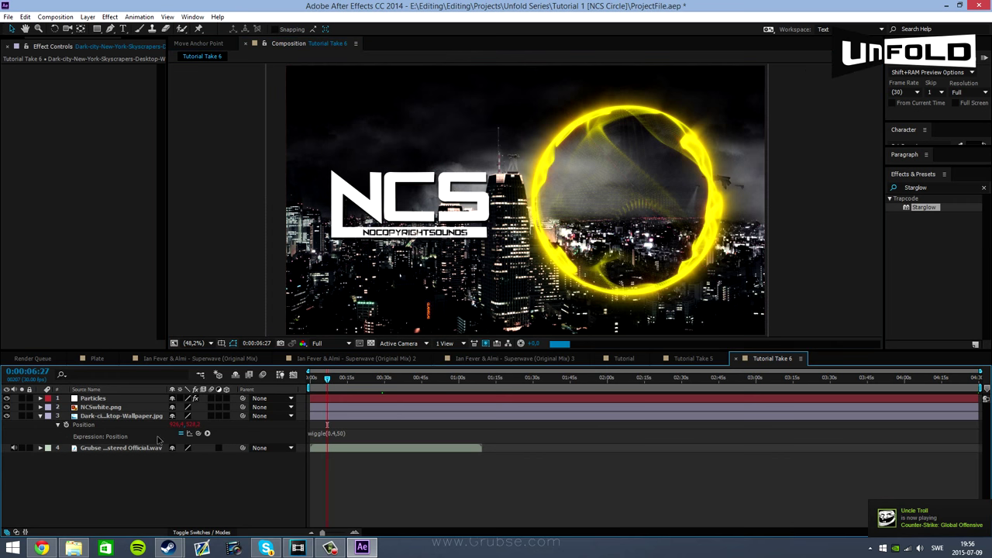
{"action": "left_click", "coordinate": [340, 379]}
{"action": "key", "text": "KP_0"}
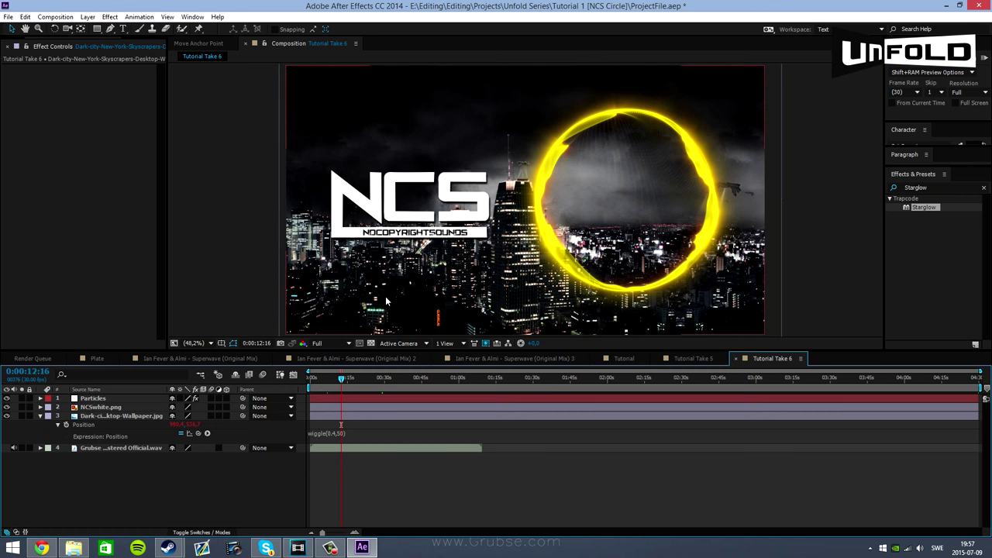
Scale the city background to 110% and collapse its Scale property
{"action": "key", "text": "KP_0"}
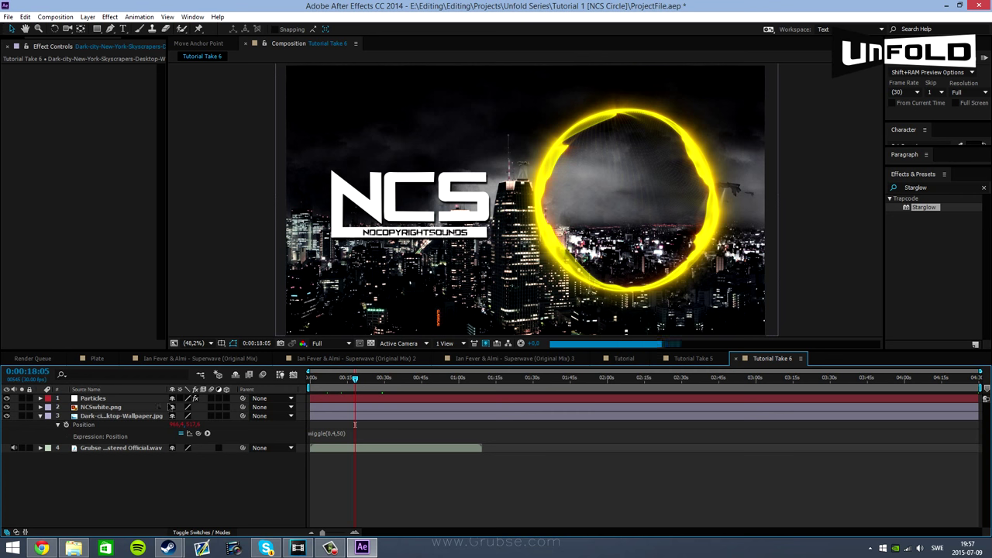
{"action": "left_click", "coordinate": [93, 416]}
{"action": "type", "text": "s"}
{"action": "type", "text": "110"}
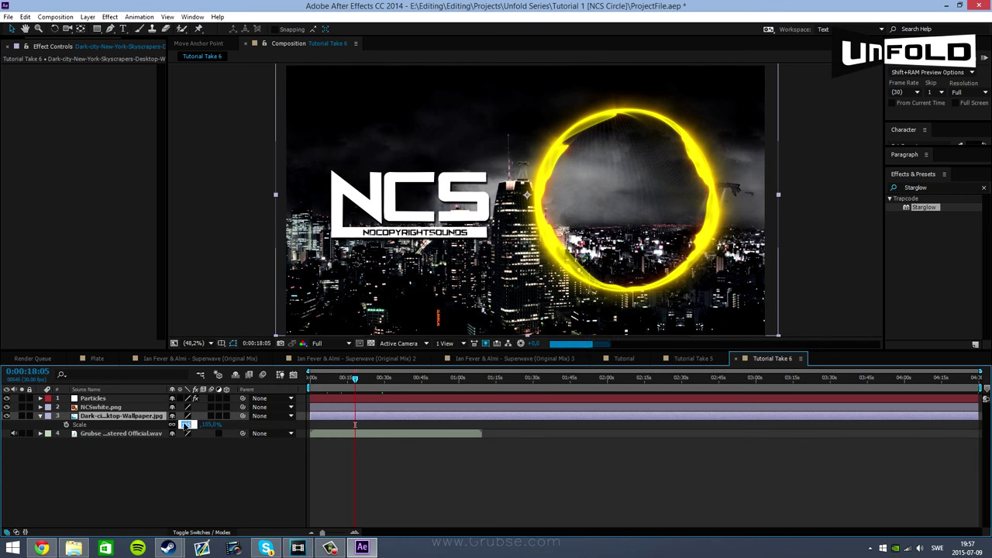
{"action": "key", "text": "Return"}
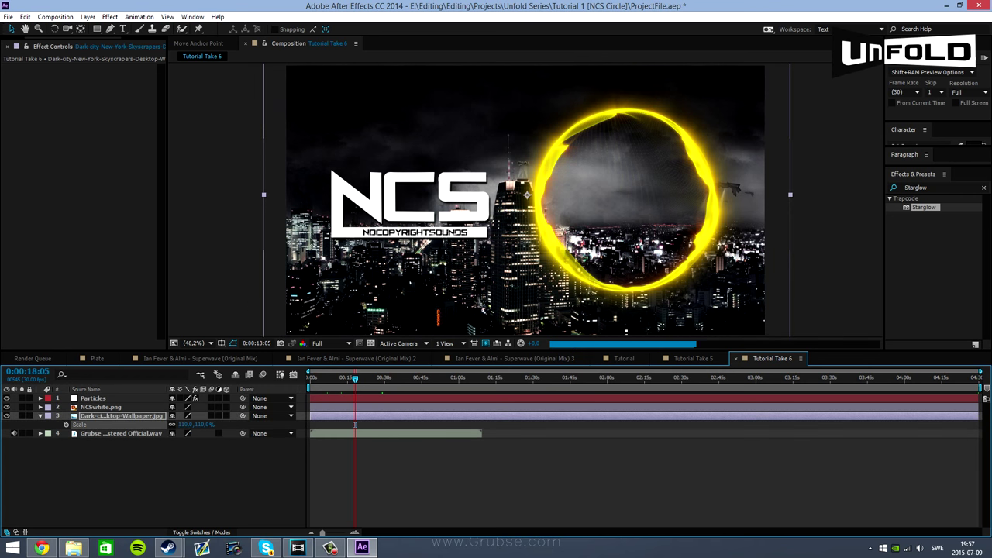
{"action": "left_click", "coordinate": [191, 343]}
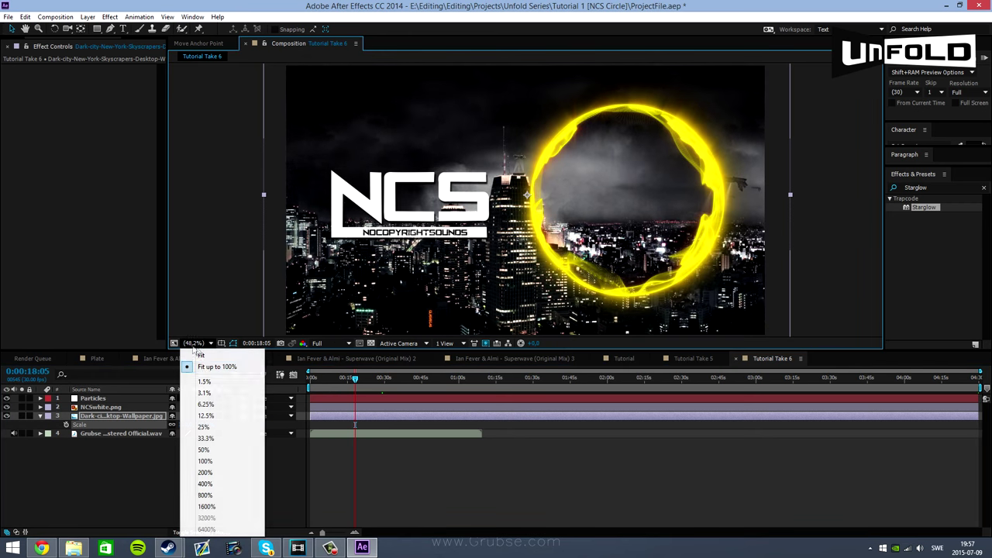
{"action": "left_click", "coordinate": [284, 493]}
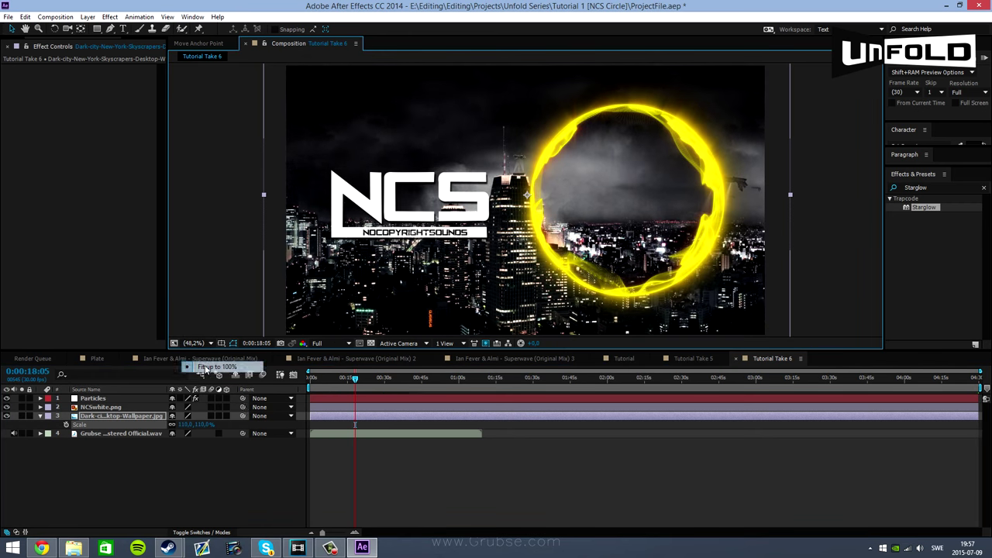
{"action": "left_click", "coordinate": [40, 416]}
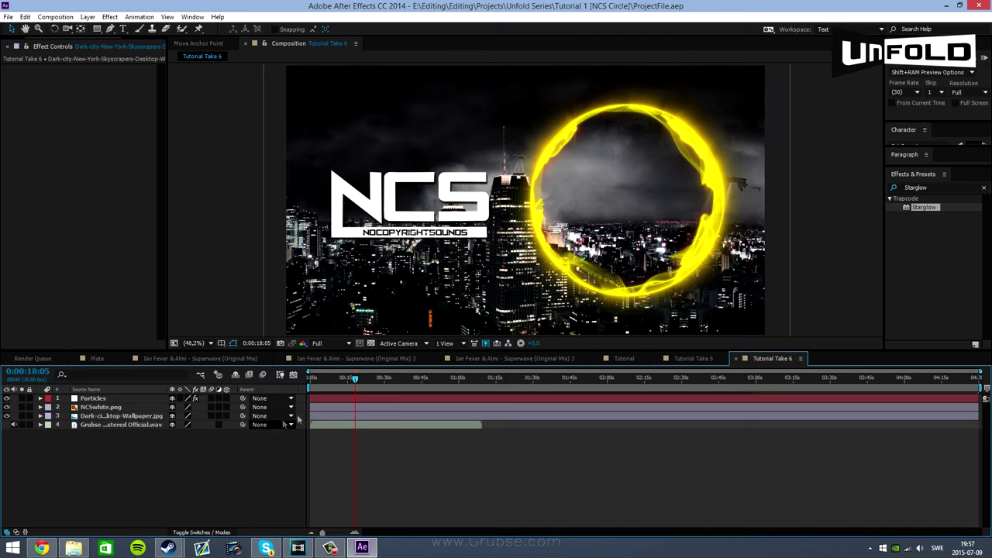
Preview the background with the particle ring hidden, then show the ring again
{"action": "left_click", "coordinate": [7, 398]}
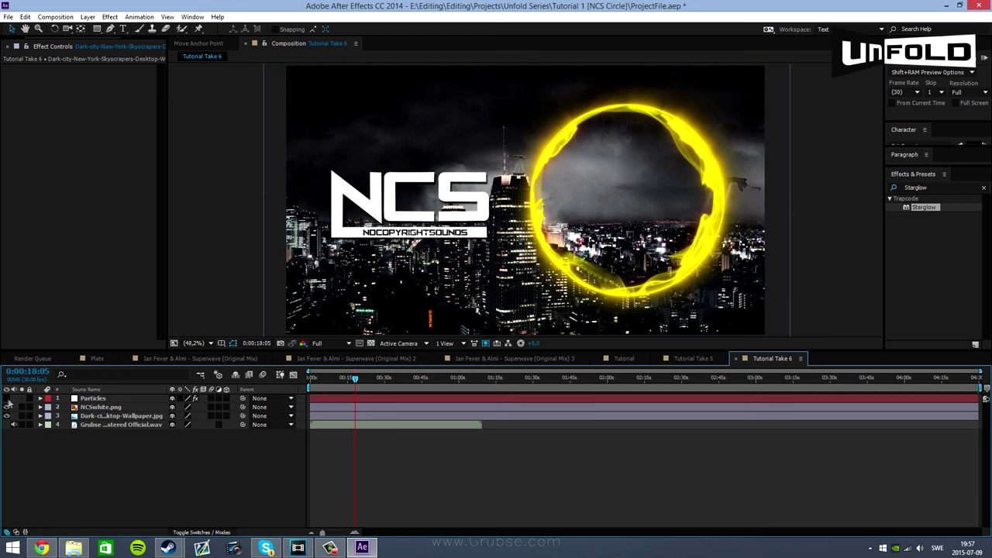
{"action": "left_click", "coordinate": [984, 57]}
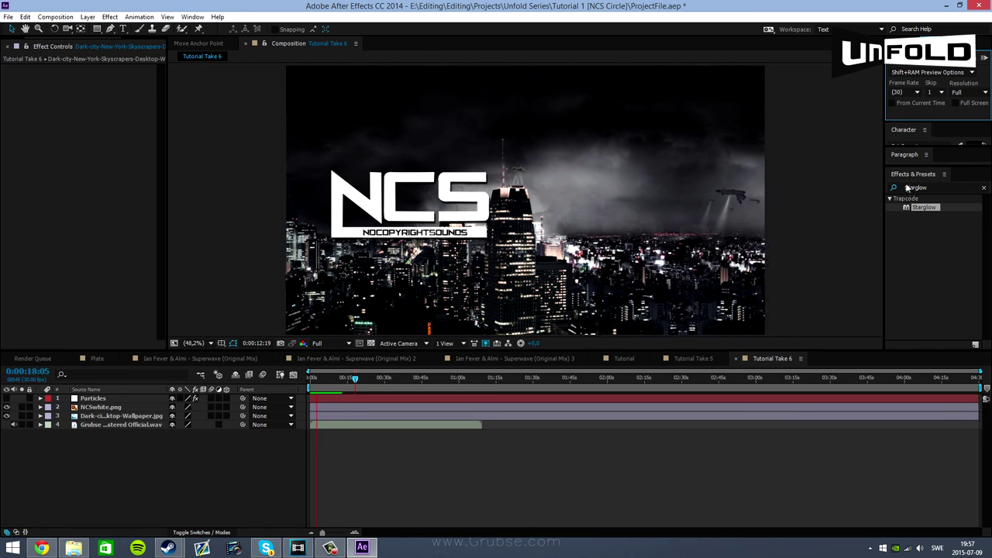
{"action": "key", "text": "space"}
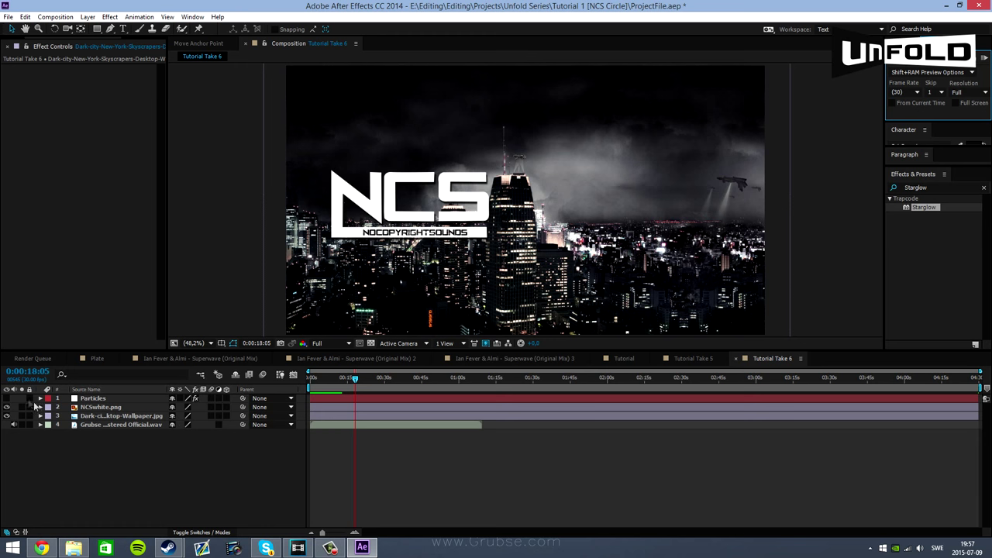
{"action": "left_click", "coordinate": [7, 398]}
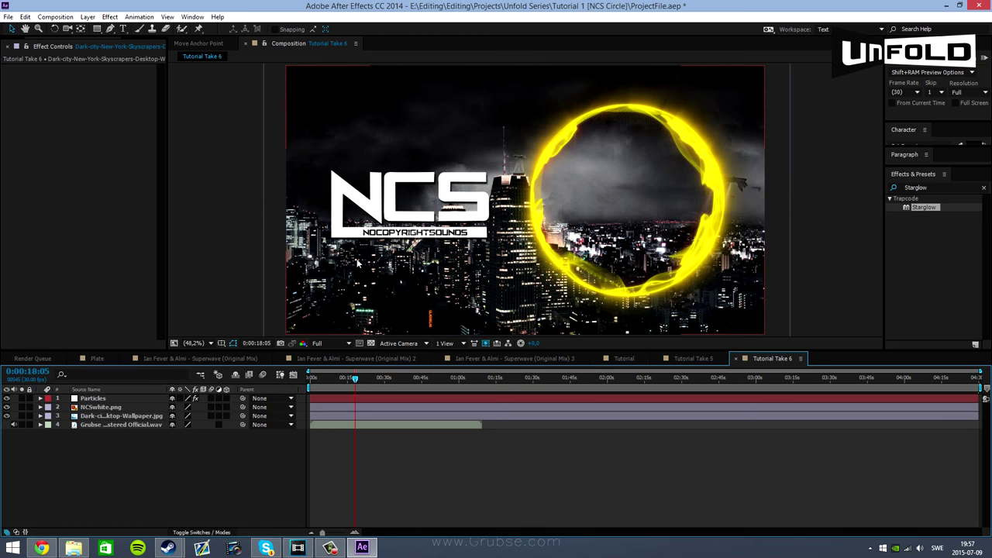
{"action": "key", "text": "comma"}
{"action": "key", "text": "comma"}
{"action": "left_click_drag", "start_coordinate": [320, 113], "coordinate": [712, 288]}
{"action": "left_click", "coordinate": [335, 380]}
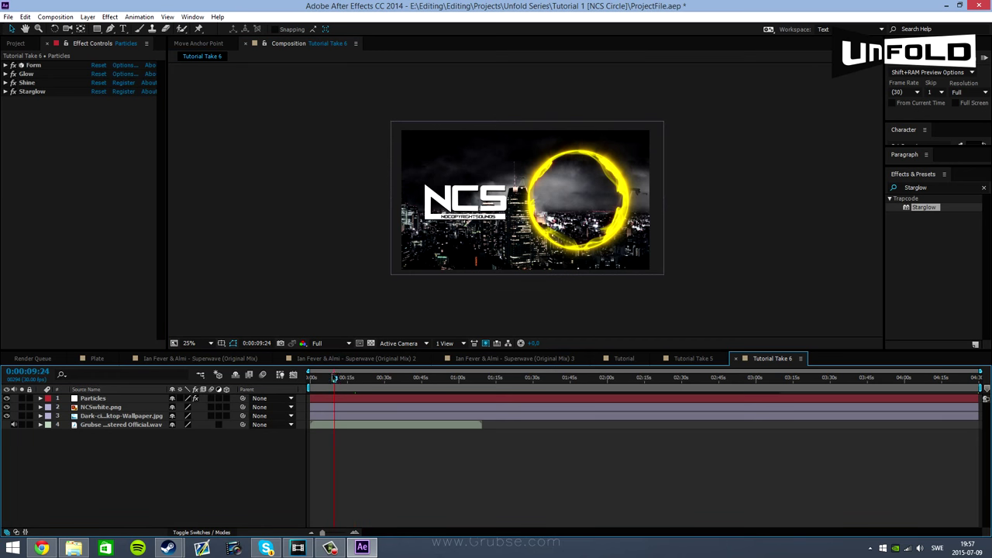
{"action": "key", "text": "KP_0"}
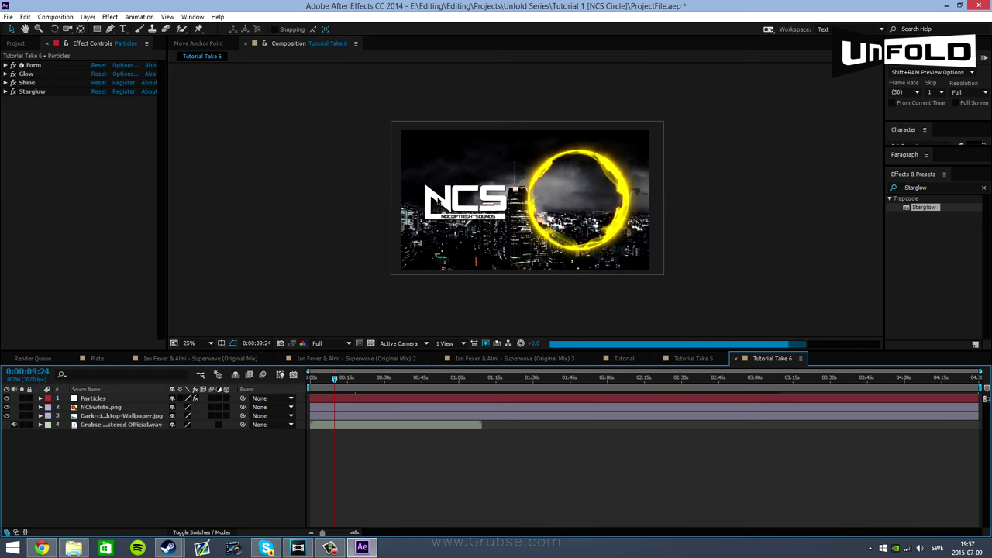
{"action": "left_click", "coordinate": [436, 193]}
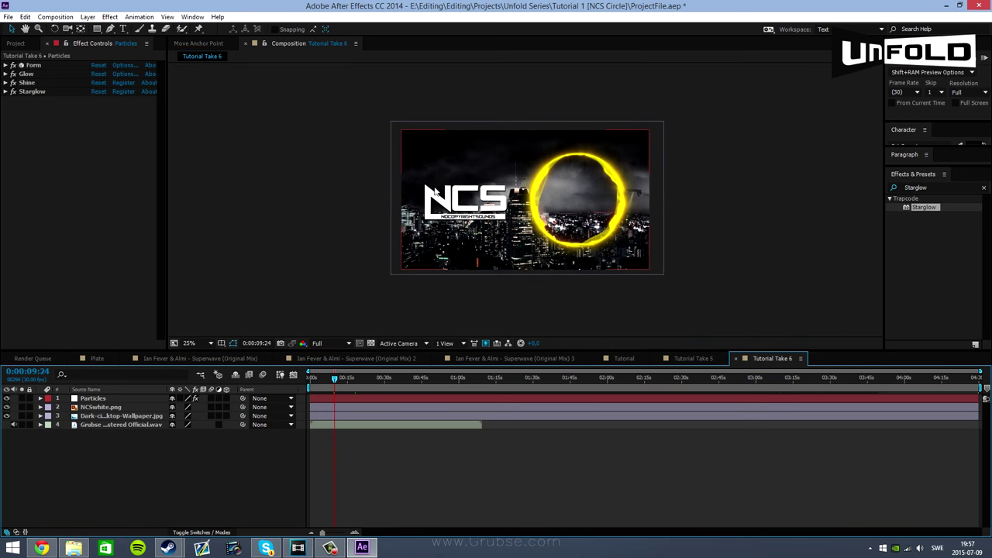
{"action": "left_click", "coordinate": [207, 345]}
{"action": "left_click", "coordinate": [209, 366]}
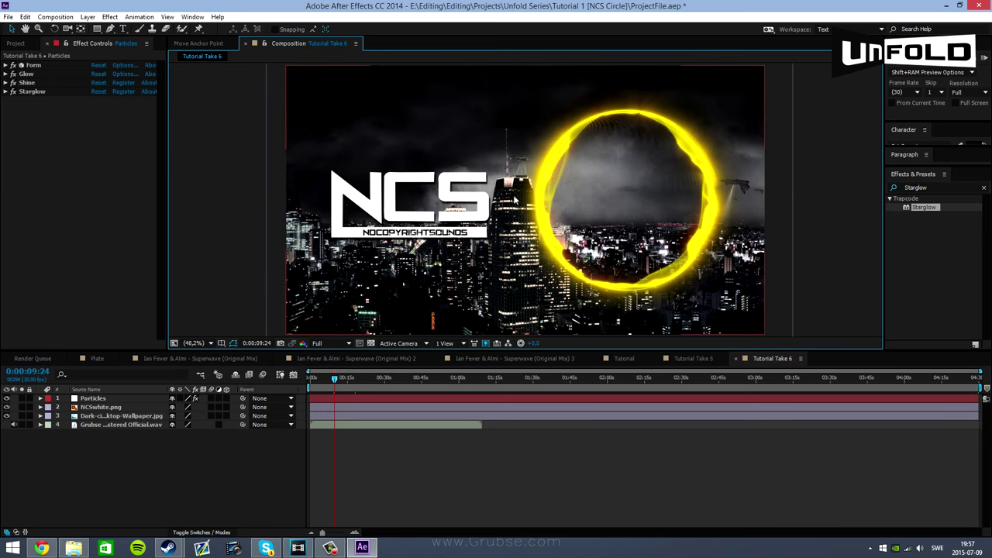
{"action": "left_click", "coordinate": [770, 100]}
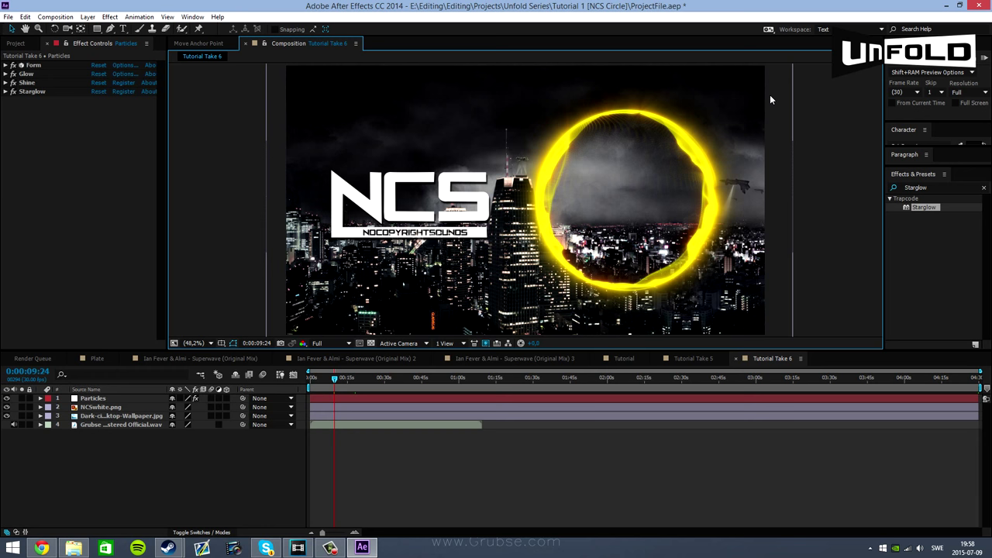
{"action": "scroll", "coordinate": [547, 163], "scroll_direction": "down", "scroll_amount": 3}
{"action": "scroll", "coordinate": [465, 147], "scroll_direction": "up", "scroll_amount": 2}
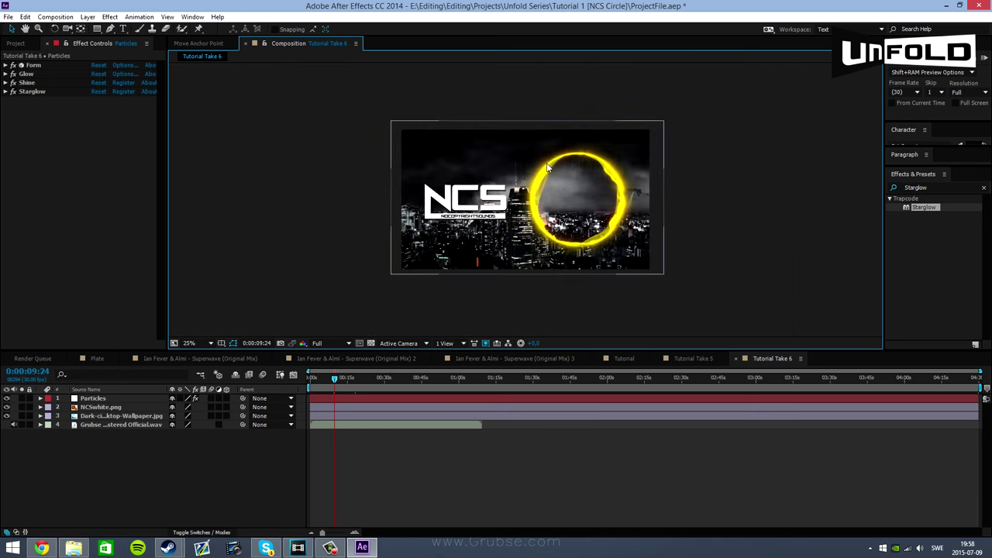
{"action": "mouse_move", "coordinate": [373, 124]}
{"action": "left_mouse_down"}
{"action": "mouse_move", "coordinate": [728, 303]}
{"action": "mouse_move", "coordinate": [385, 109]}
{"action": "left_mouse_up"}
{"action": "left_click", "coordinate": [715, 300]}
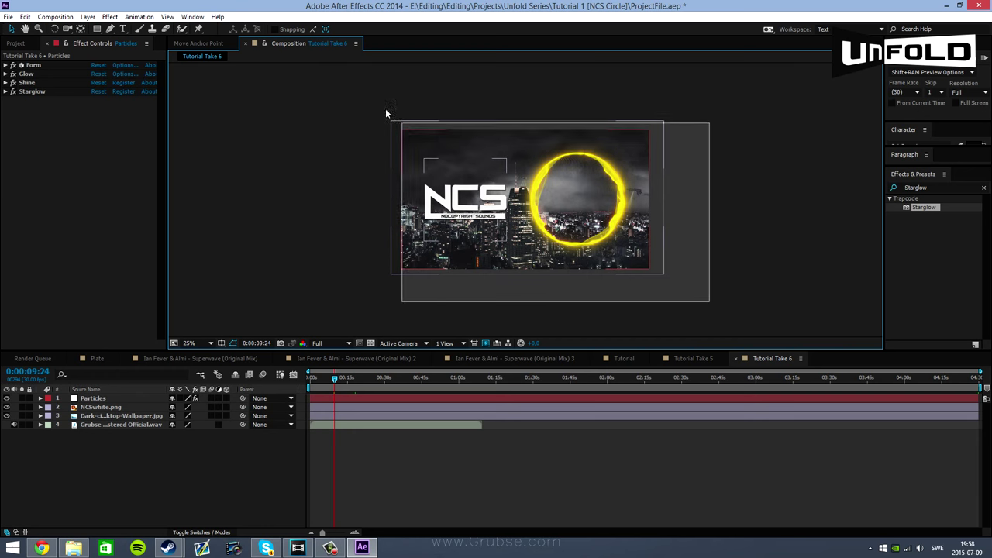
{"action": "left_click", "coordinate": [320, 98]}
{"action": "scroll", "coordinate": [581, 234], "scroll_direction": "up", "scroll_amount": 2}
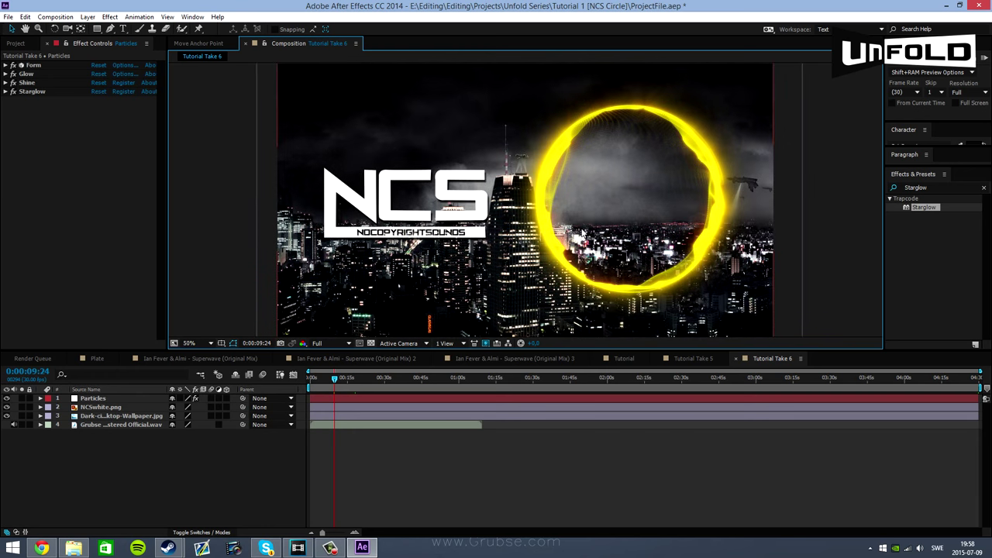